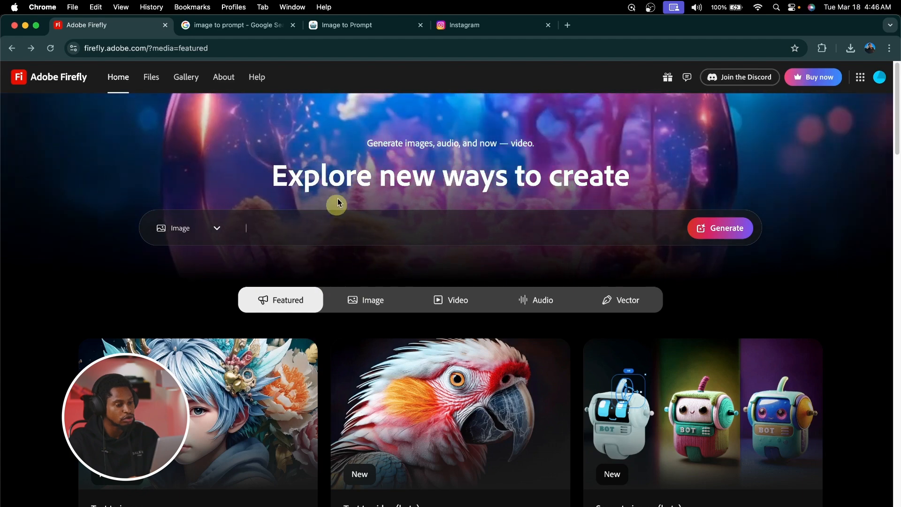
Generate images from the copied archway prompt and view the results enlarged one by one.
key(super+v)
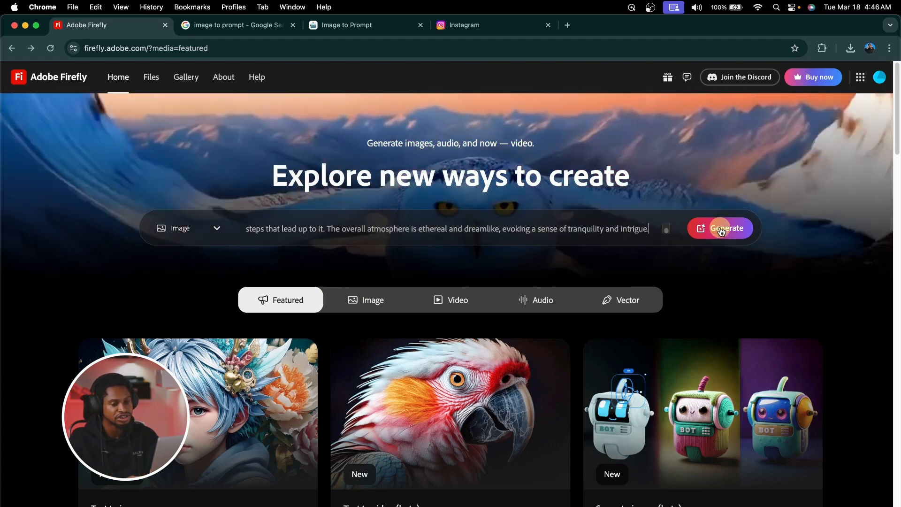
click(721, 229)
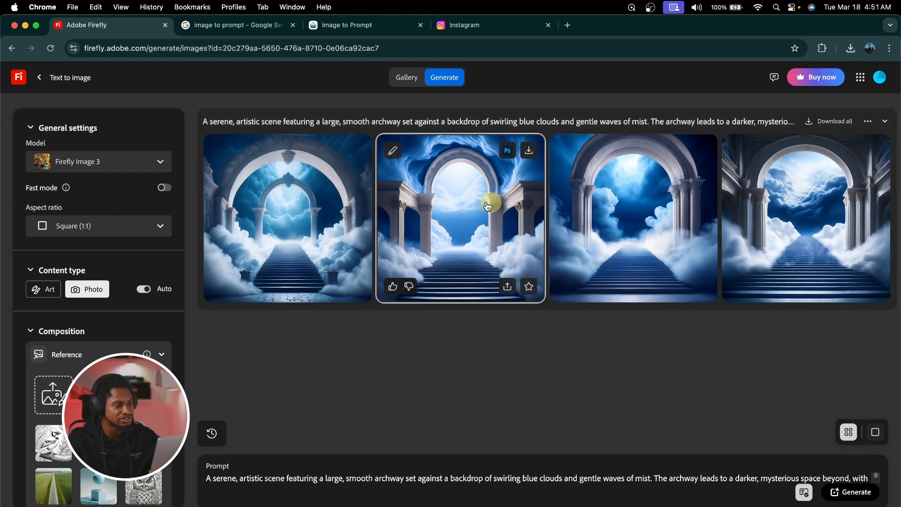
click(288, 224)
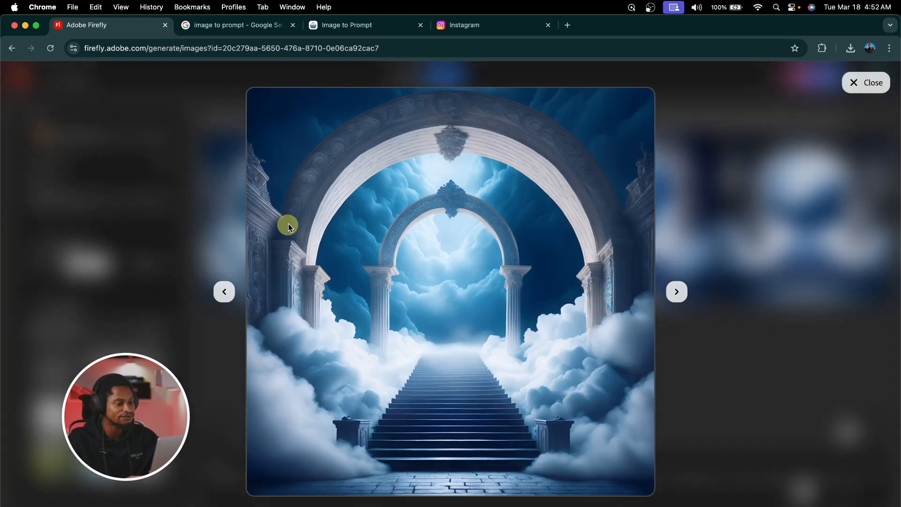
key(Right)
key(Right)
key(Right)
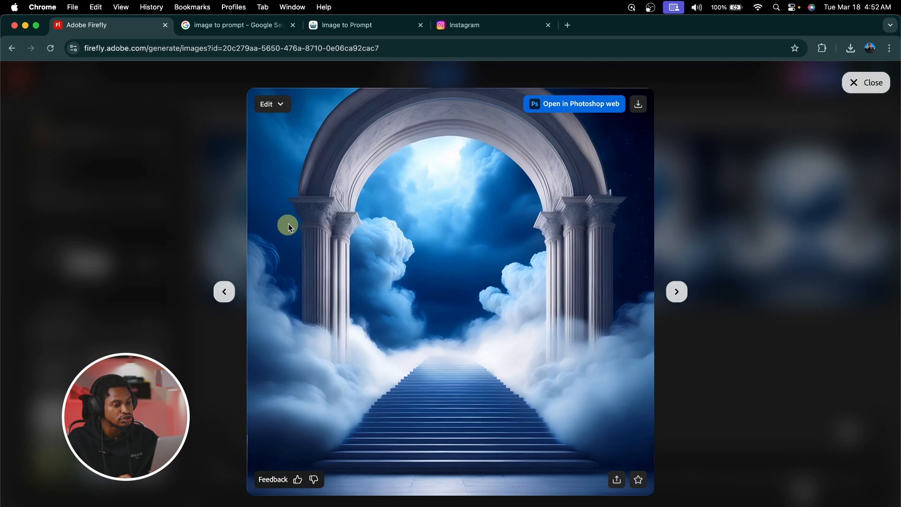
key(Right)
key(Right)
key(Escape)
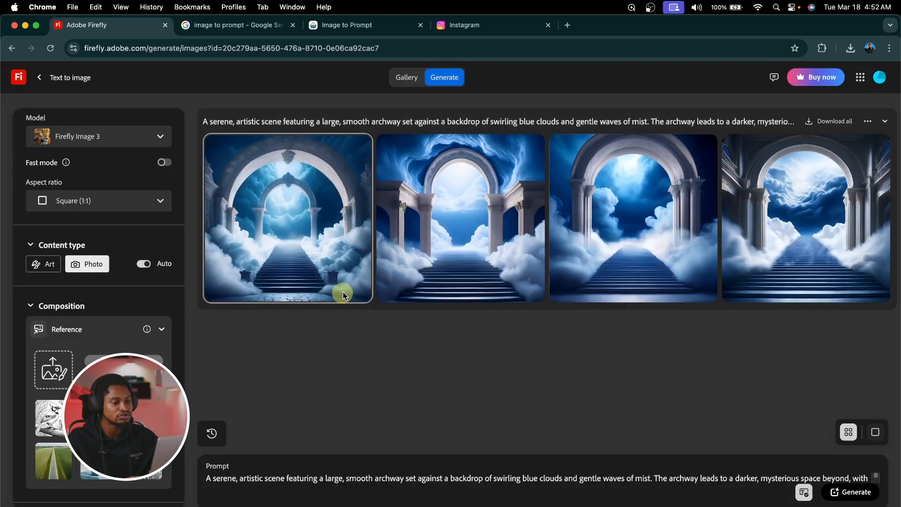
Set the aspect ratio to Portrait (3:4) and generate the archway images again.
click(110, 201)
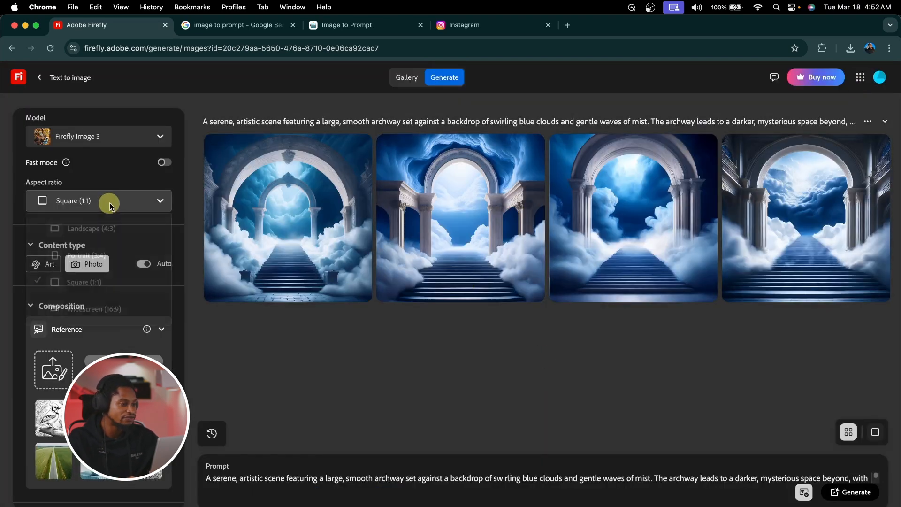
click(93, 258)
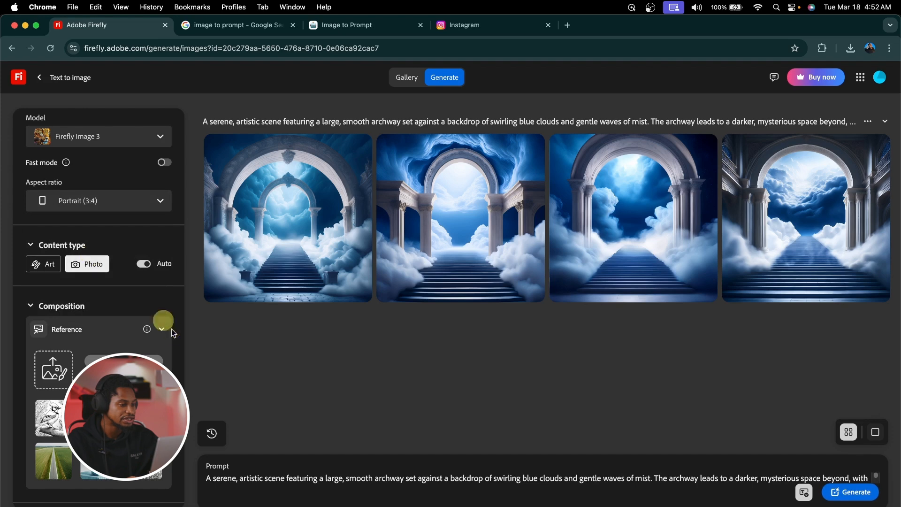
click(838, 500)
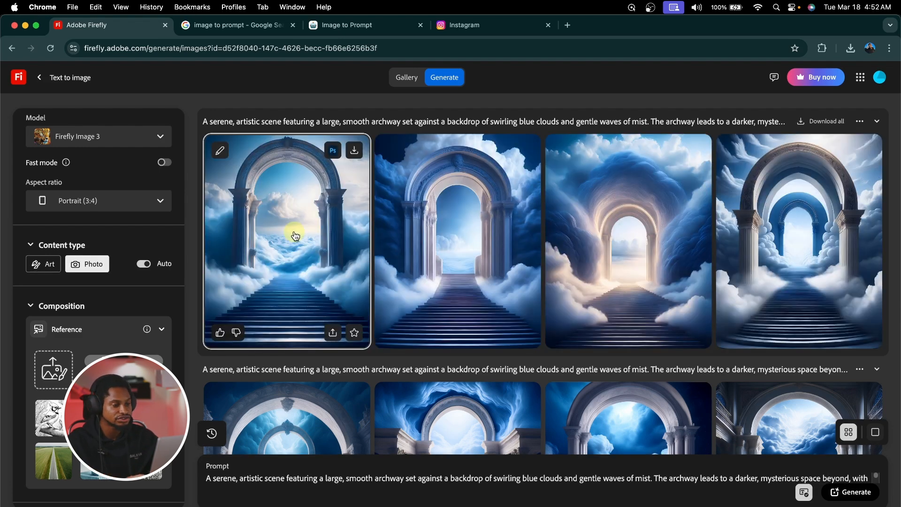
View the new portrait archway images enlarged, one after another, and return to the results.
click(295, 235)
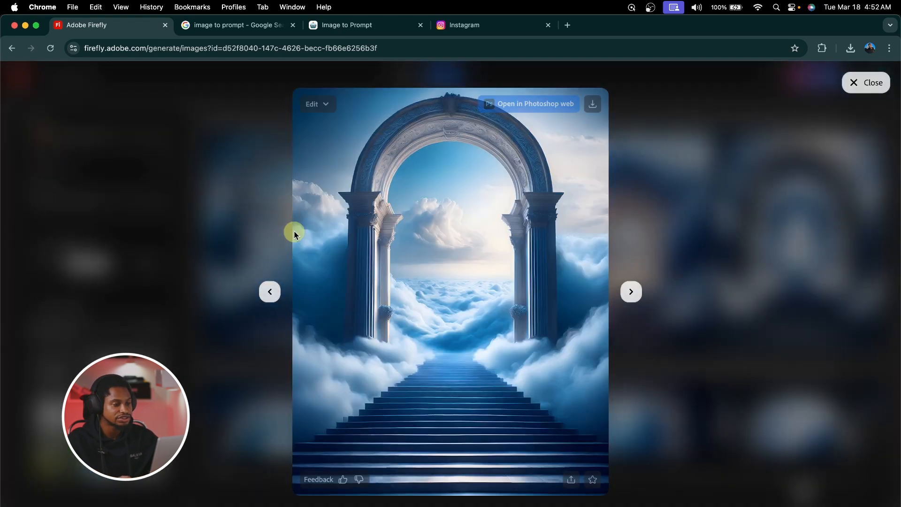
key(Right)
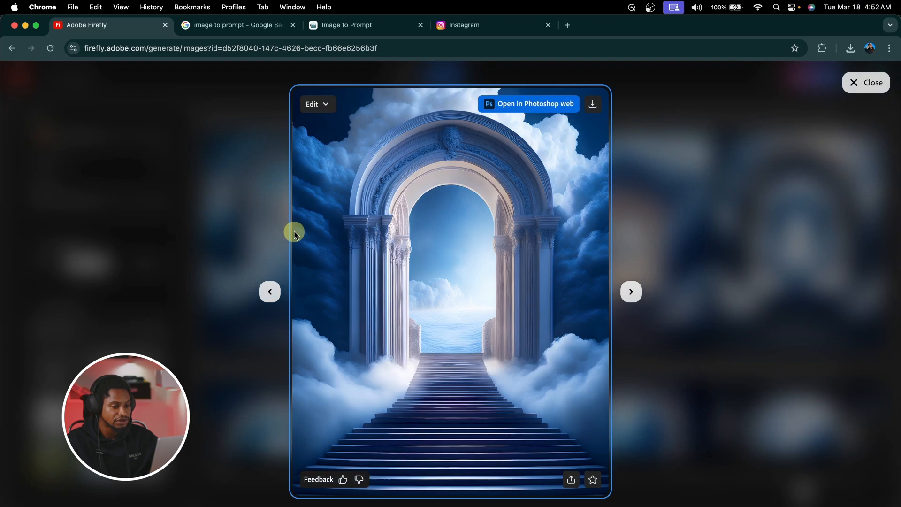
key(Right)
key(Right)
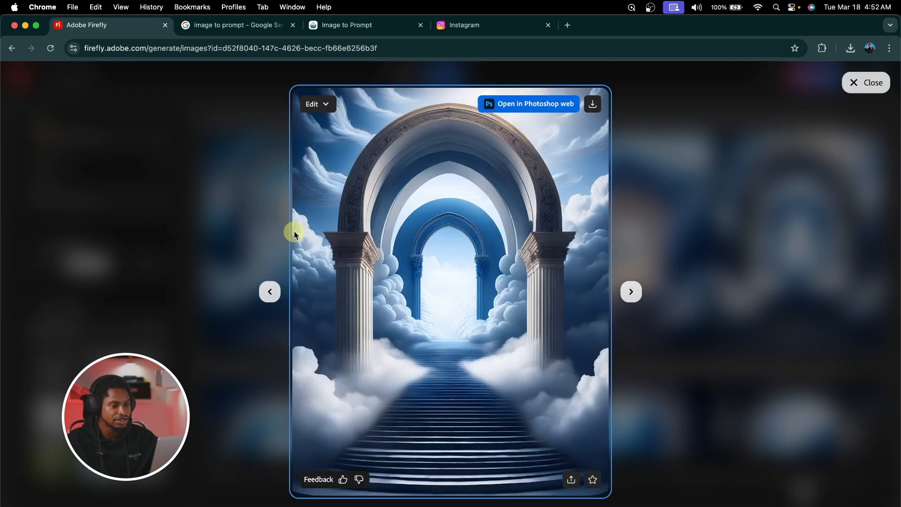
click(854, 82)
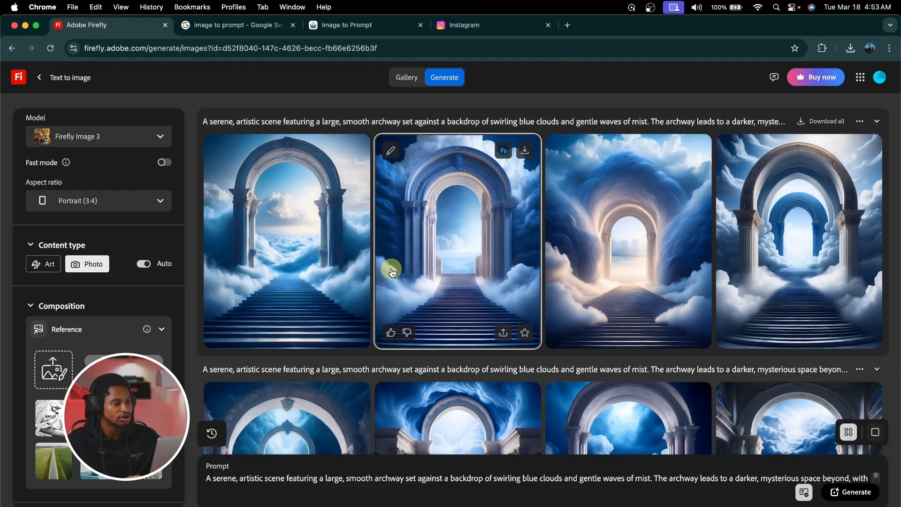
Switch to the Instagram page and open the post of the woman in a blue suit before the cloudy archway.
click(474, 29)
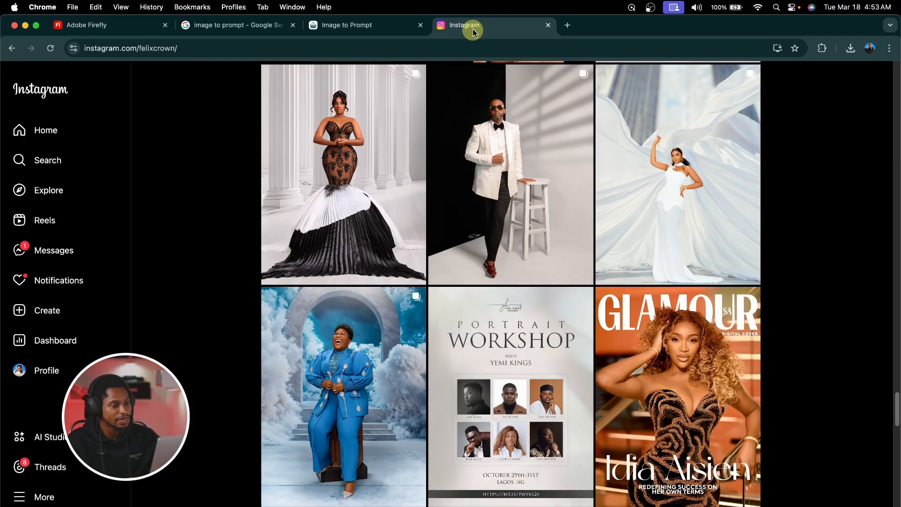
scroll(296, 249, up, 5)
scroll(295, 244, down, 2)
scroll(297, 250, down, 1)
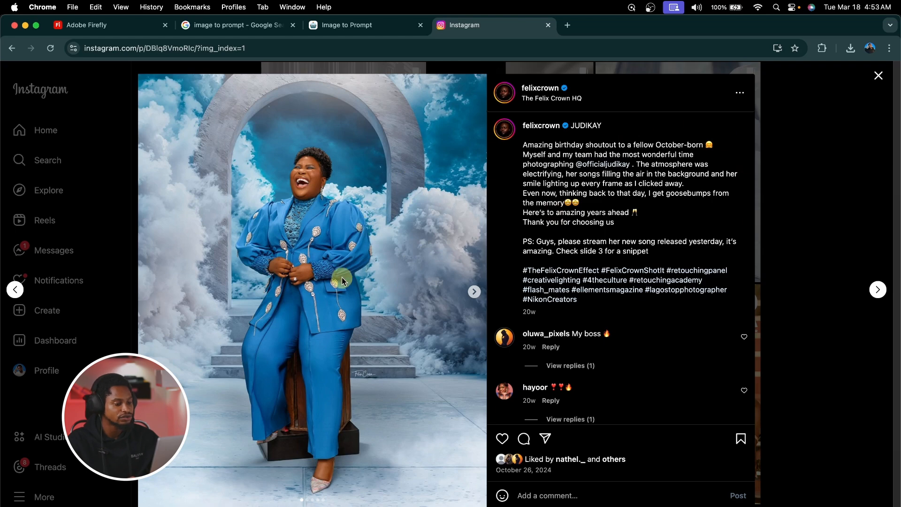
Switch to Finder, preview IMG_2800.jpg in the Downloads folder, and open it in Adobe Photoshop 2025.
click(322, 506)
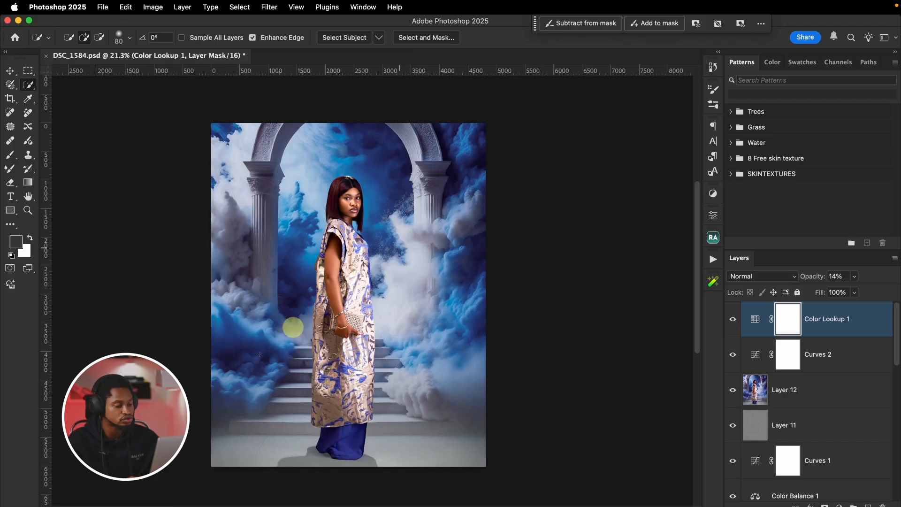
click(92, 506)
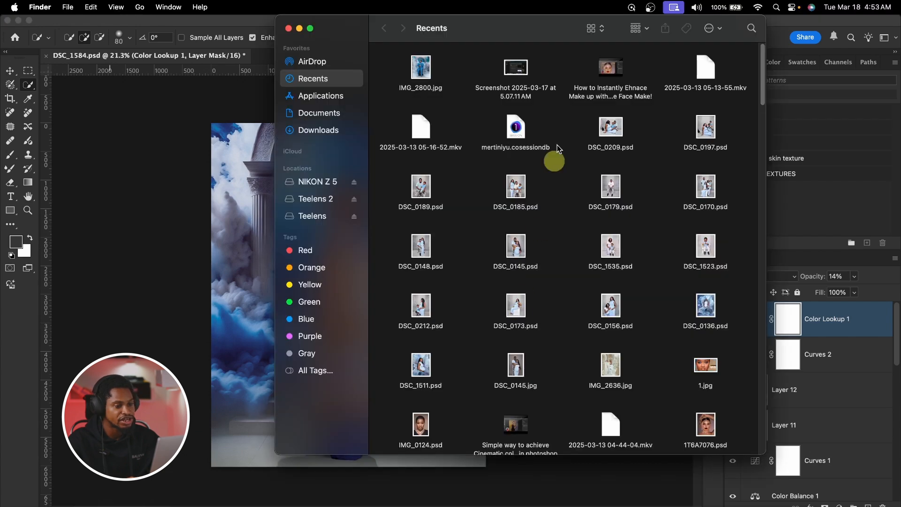
click(323, 132)
click(527, 149)
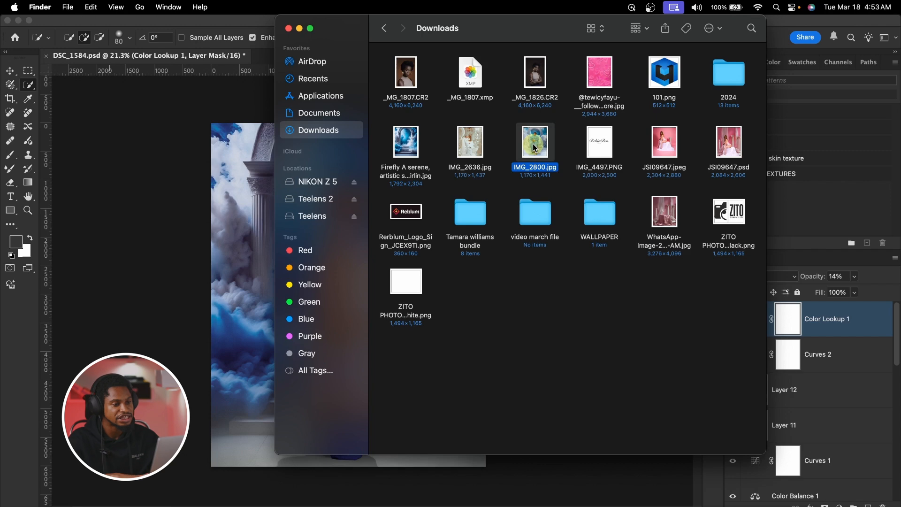
key(space)
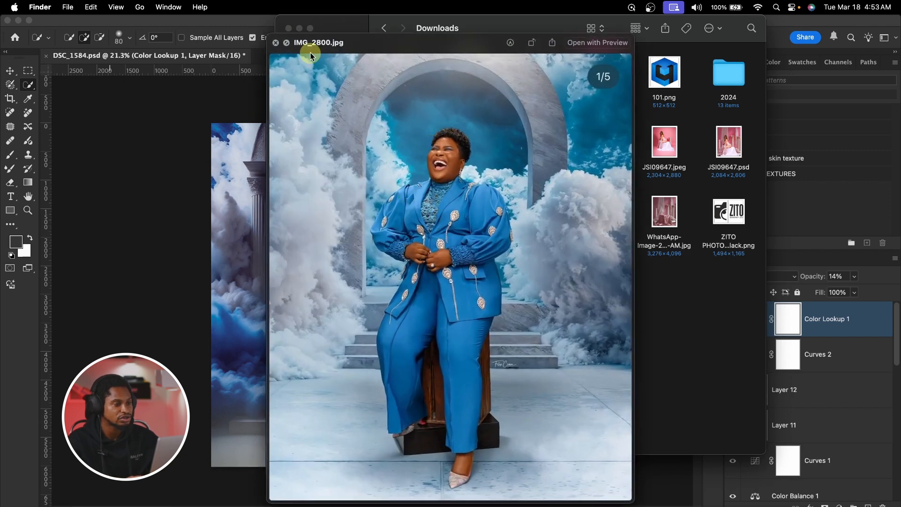
click(282, 42)
right_click(525, 150)
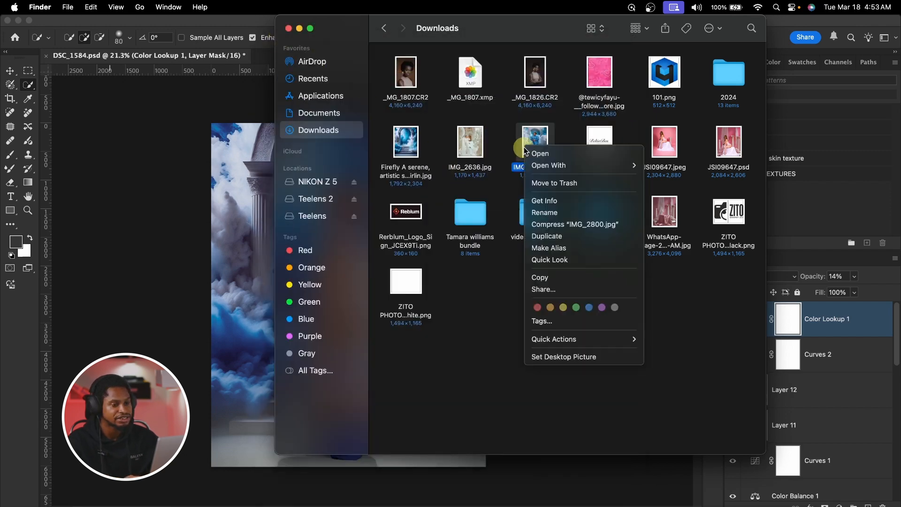
mouse_move(555, 168)
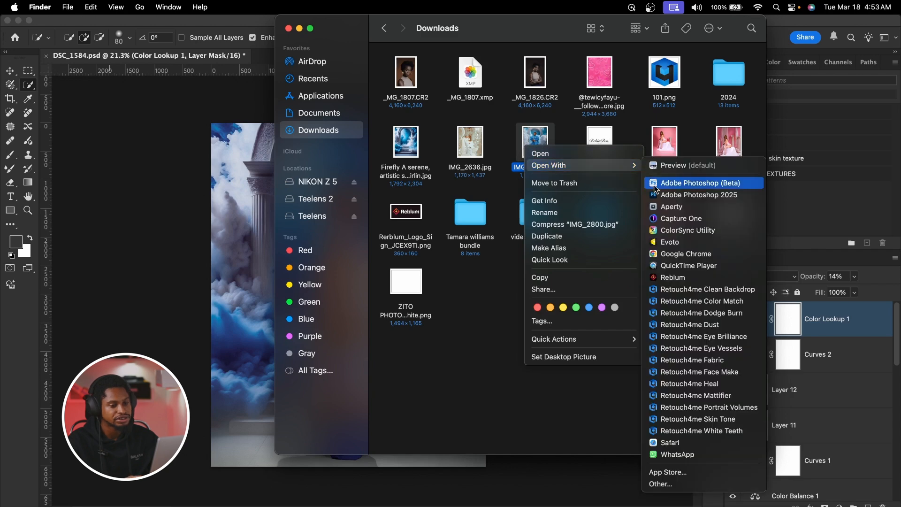
click(699, 196)
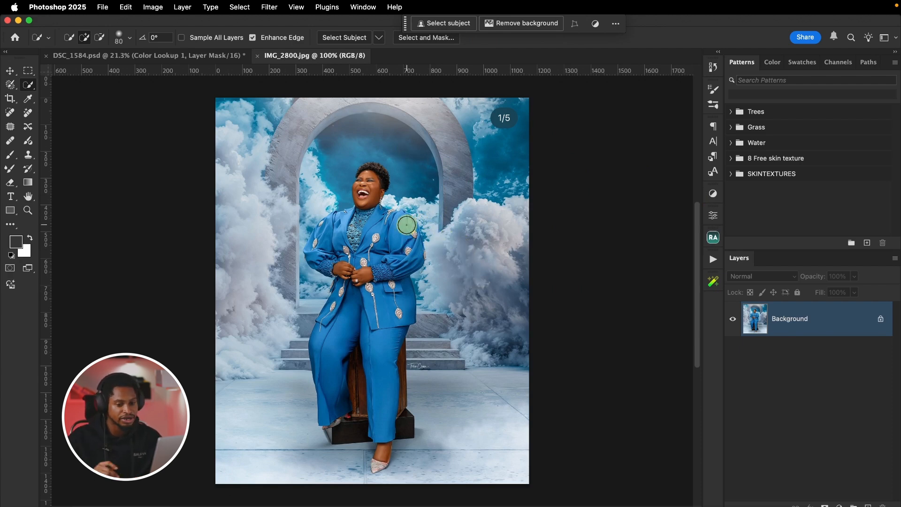
Duplicate the background layer and brush a selection over the 1/5 counter and the whole seated woman.
key(super+j)
key(shift+w)
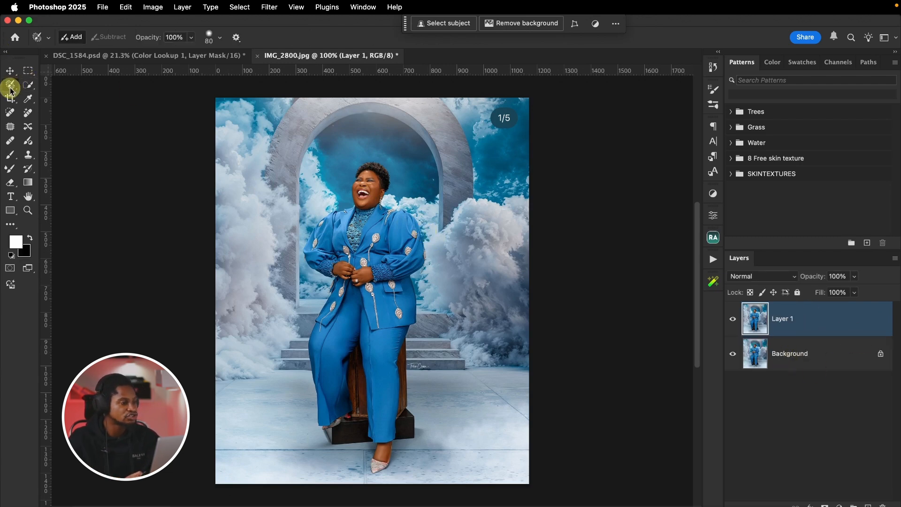
click(504, 125)
mouse_move(394, 211)
mouse_down()
mouse_move(387, 180)
mouse_move(361, 173)
mouse_move(348, 203)
mouse_move(307, 240)
mouse_move(324, 306)
mouse_move(305, 396)
mouse_move(325, 436)
mouse_move(350, 438)
mouse_move(353, 467)
mouse_move(374, 477)
mouse_move(398, 444)
mouse_move(428, 430)
mouse_move(417, 356)
mouse_move(421, 281)
mouse_move(432, 257)
mouse_move(419, 222)
mouse_move(385, 193)
mouse_up()
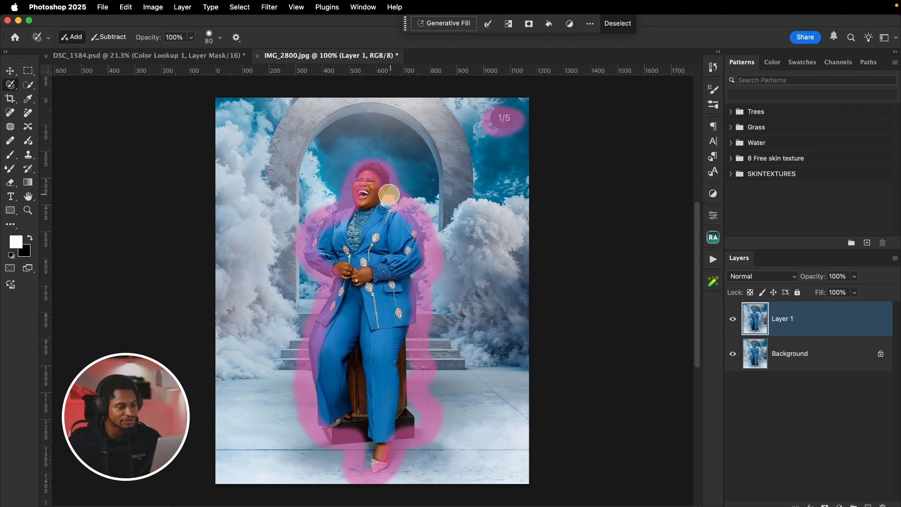
Run Generative Fill on the selection with the prompt "remove".
click(440, 23)
text(re)
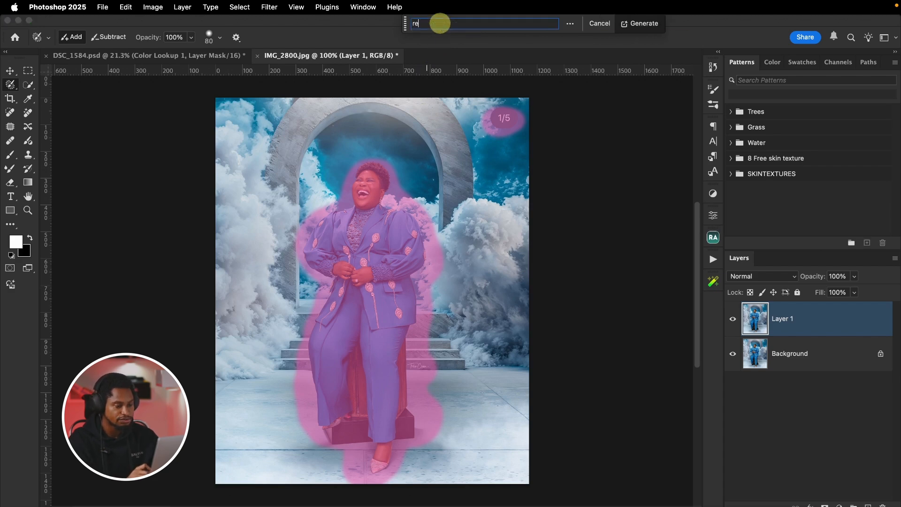
text(move)
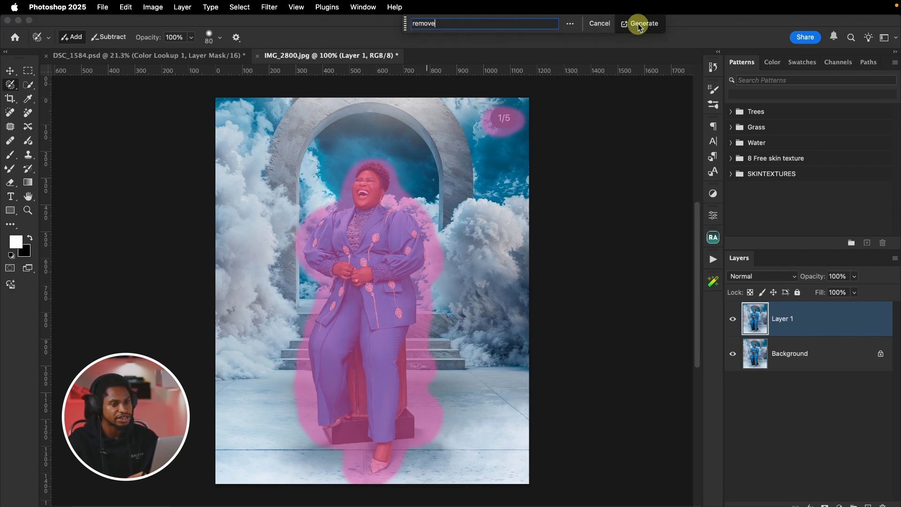
click(639, 28)
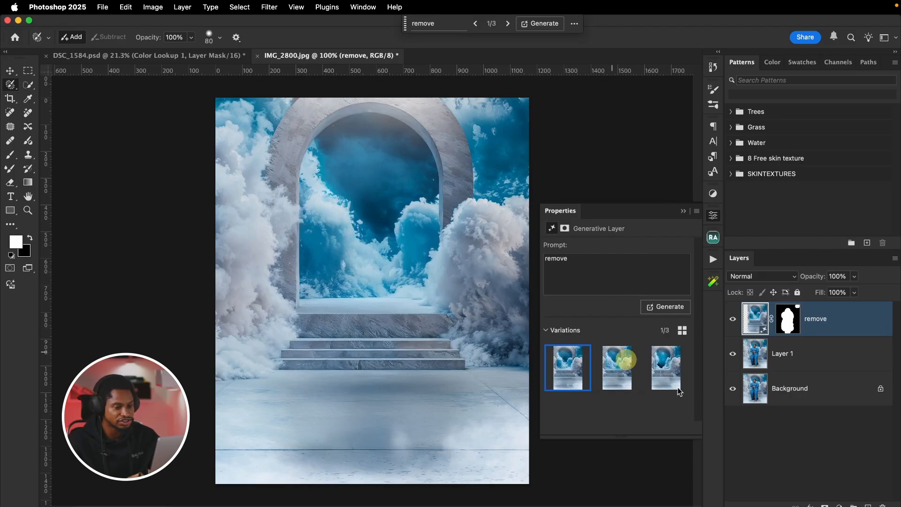
Compare the generated variations, keep the second one, and collapse the generative layer's properties.
click(619, 375)
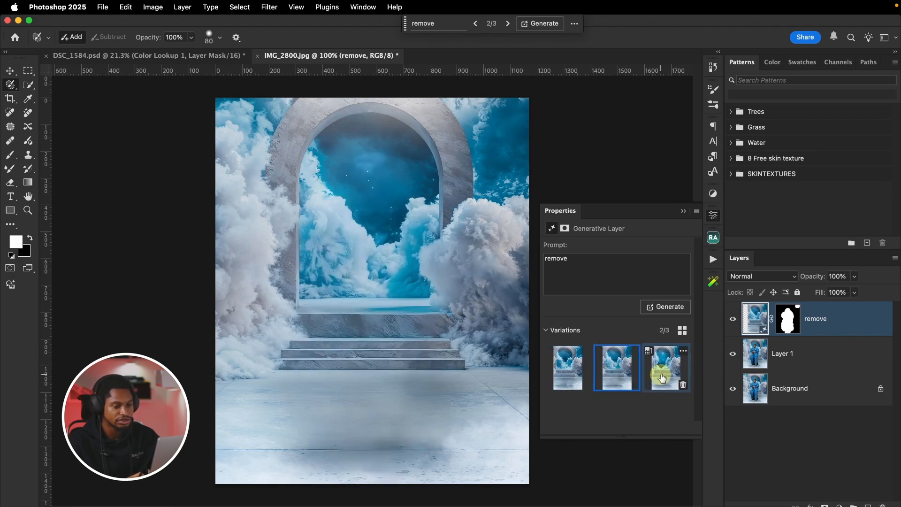
click(663, 377)
click(610, 370)
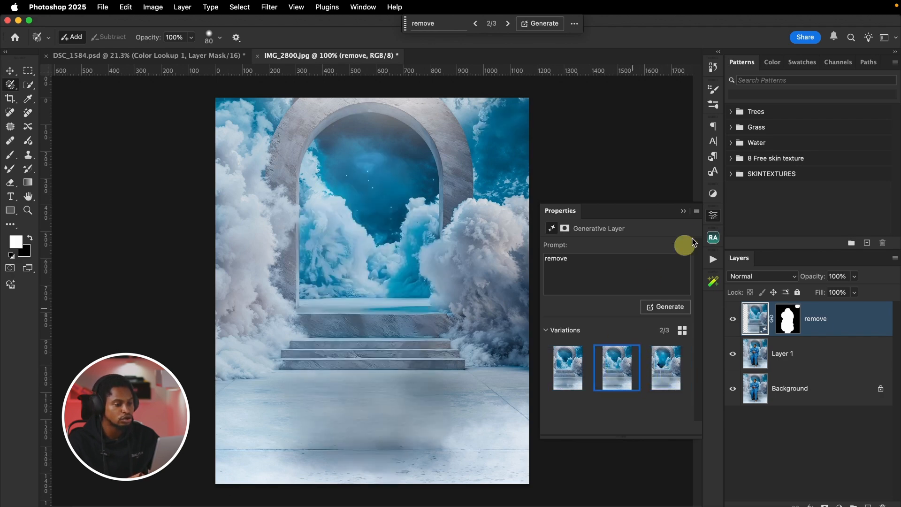
click(684, 215)
Export the emptied archway background with Save for Web as the JPEG IMG_2800.jpg in the Downloads folder.
drag(463, 237, 454, 237)
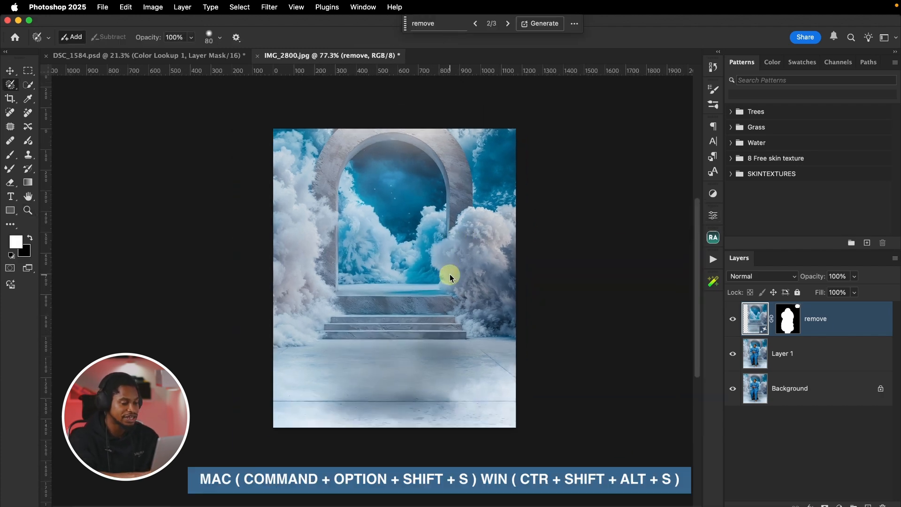
key(cmd+alt+shift+s)
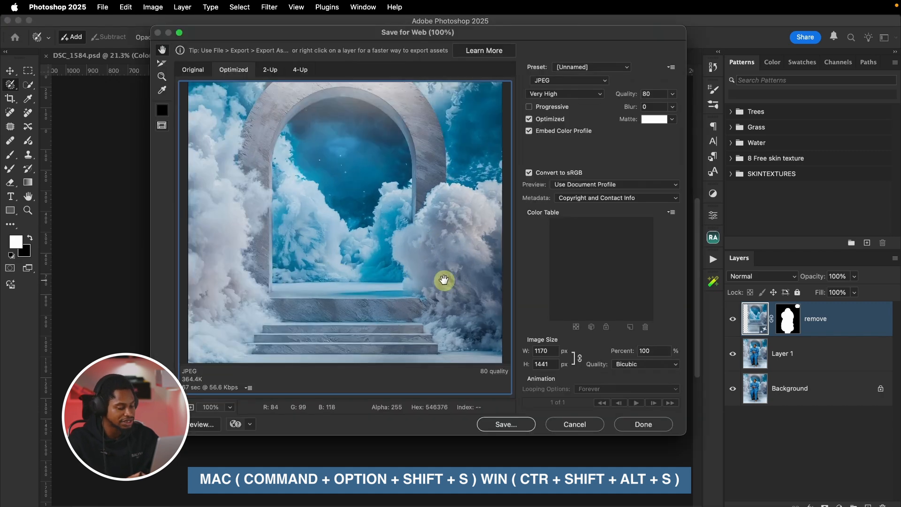
click(509, 425)
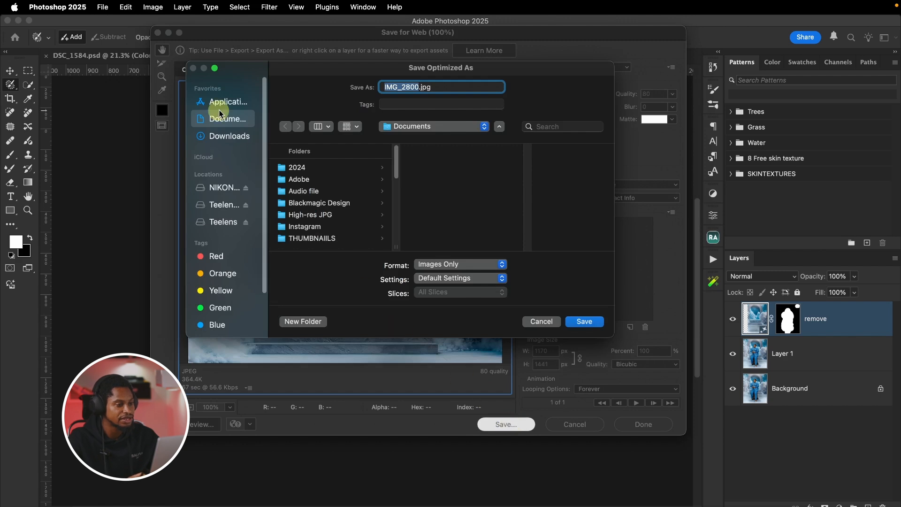
scroll(374, 189, down, 5)
scroll(352, 187, up, 5)
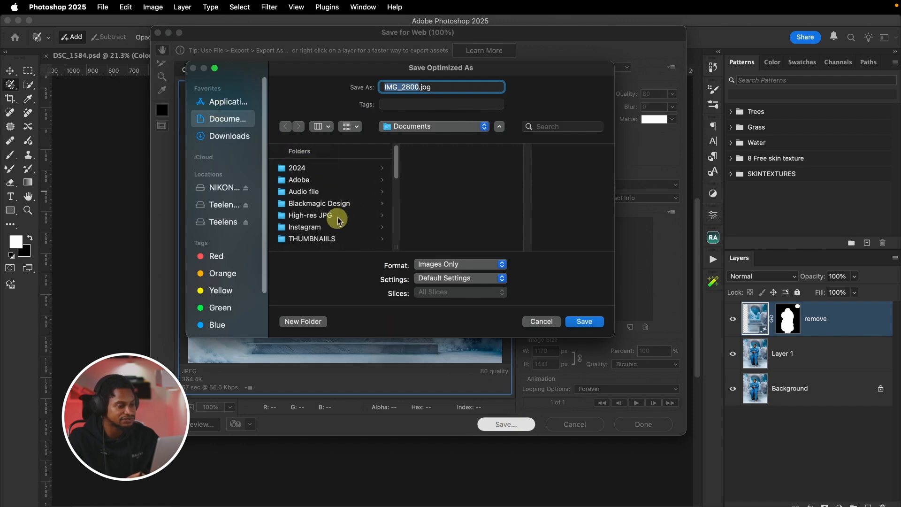
click(231, 137)
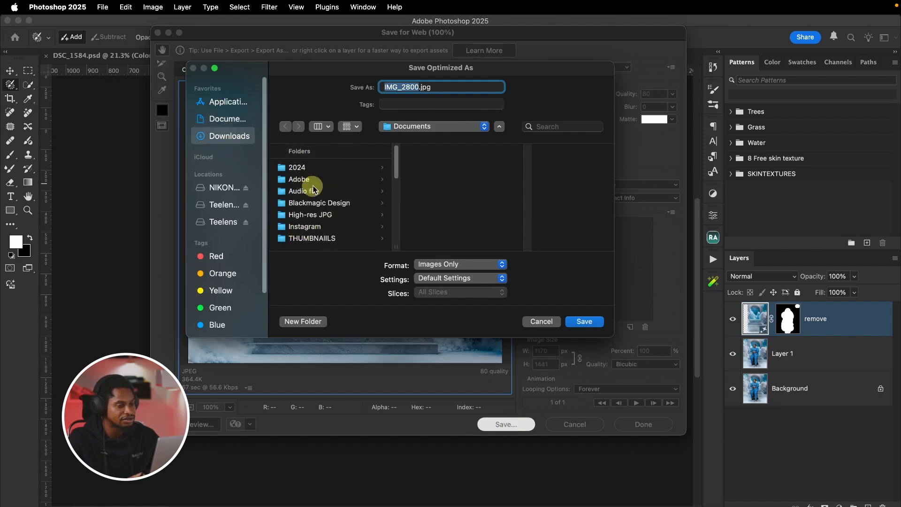
click(310, 183)
click(585, 321)
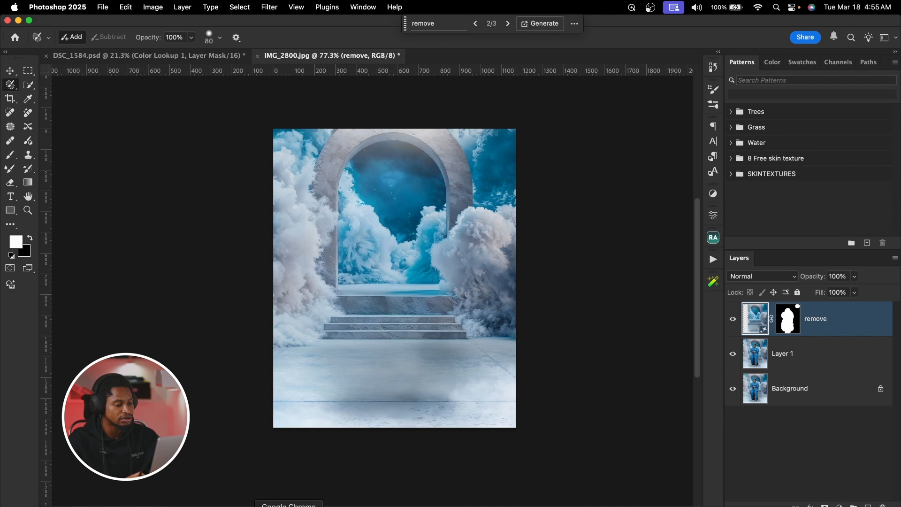
Switch to Chrome and bring up the Image to Prompt page.
click(289, 505)
click(363, 27)
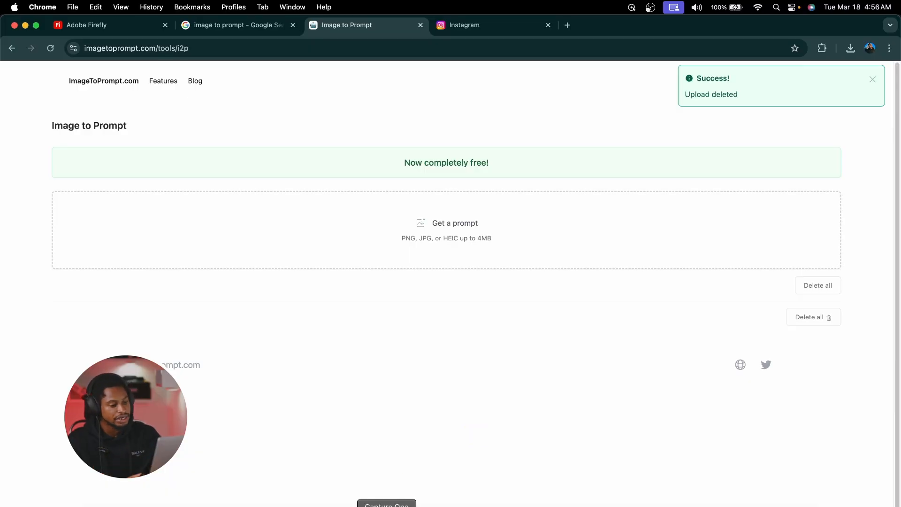
click(322, 506)
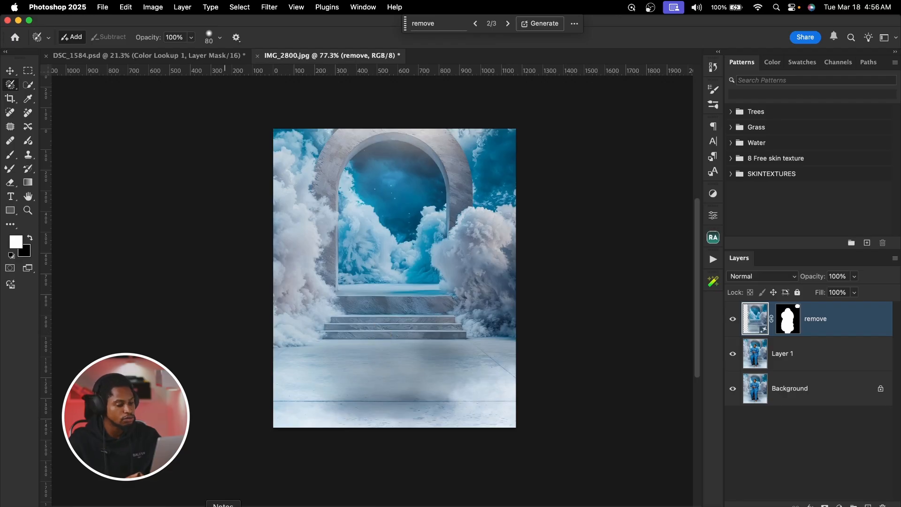
click(288, 506)
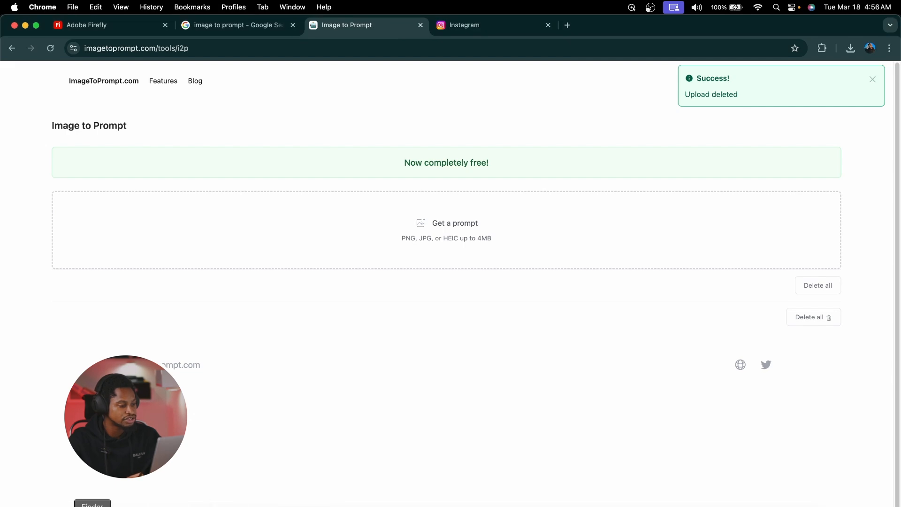
Find IMG_2800.jpg in the video march file folder, preview it, and upload it to Image to Prompt to get a prompt.
click(93, 506)
double_click(533, 211)
click(421, 76)
key(space)
click(277, 43)
click(431, 83)
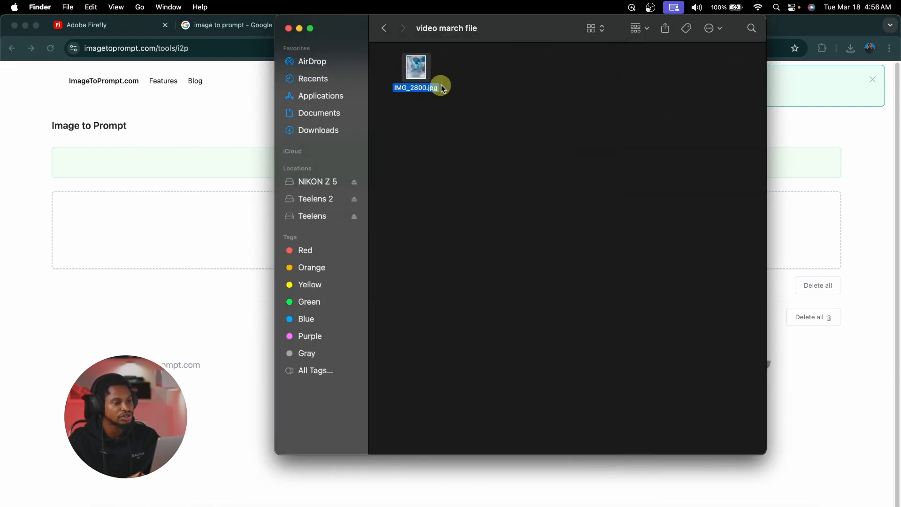
drag(231, 212, 202, 219)
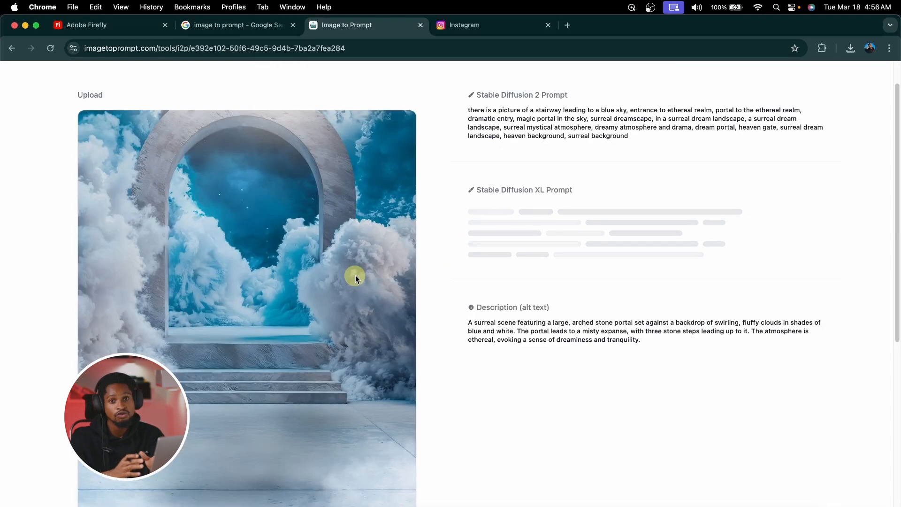
Review the generated prompts for the uploaded archway image and copy the Description (alt text).
scroll(356, 275, down, 1)
scroll(356, 275, down, 2)
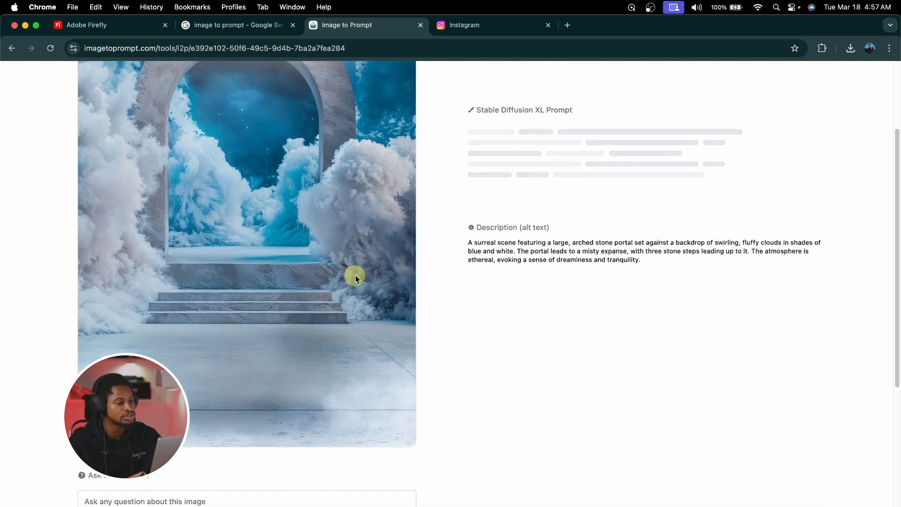
scroll(356, 275, up, 3)
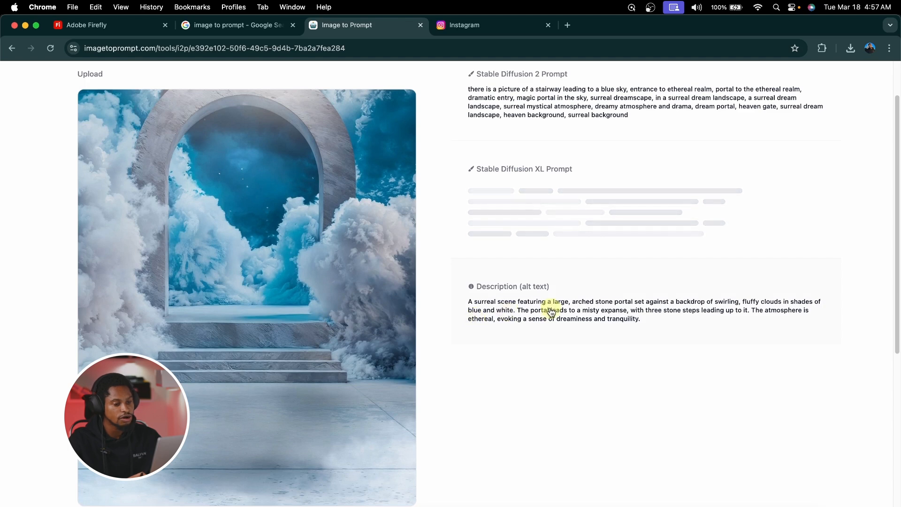
click(533, 311)
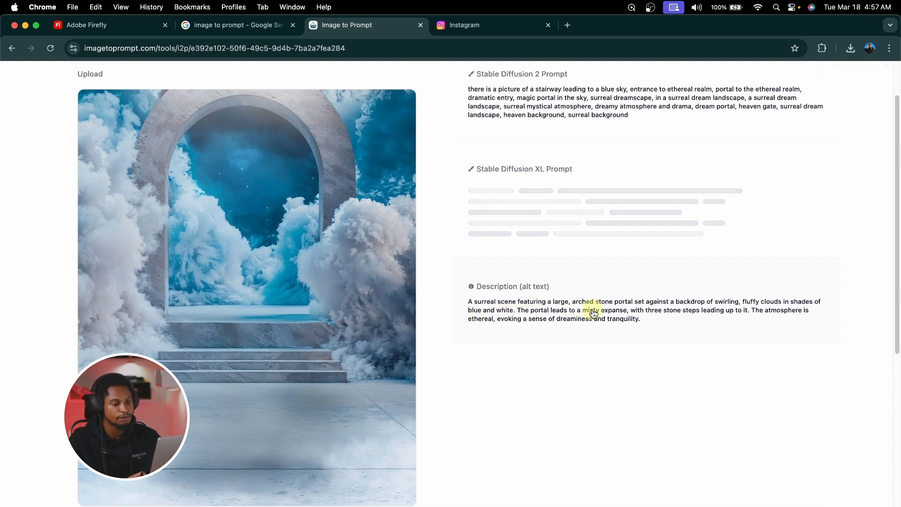
Replace the existing Adobe Firefly prompt with the copied portal description and generate images from it.
click(115, 25)
triple_click(321, 482)
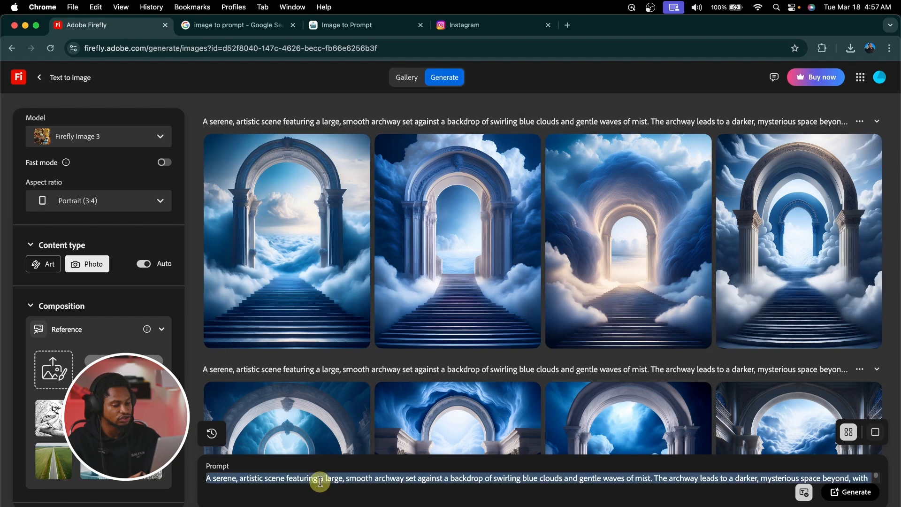
key(super+v)
key(Return)
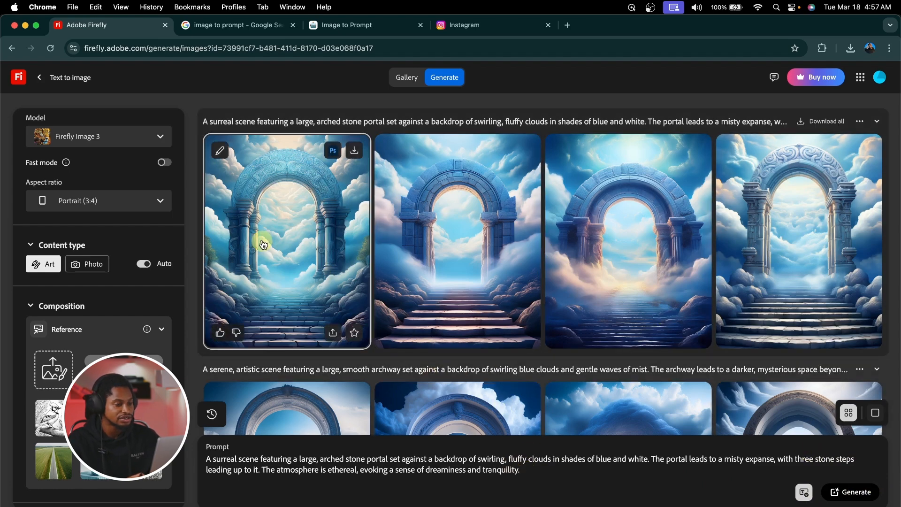
Enlarge the newly generated stone portal images and look through them one by one.
click(263, 243)
click(634, 292)
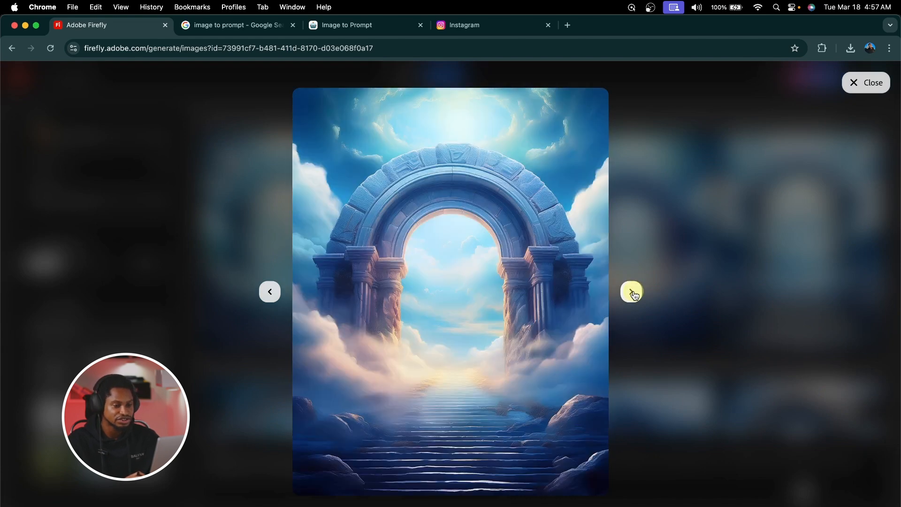
click(633, 292)
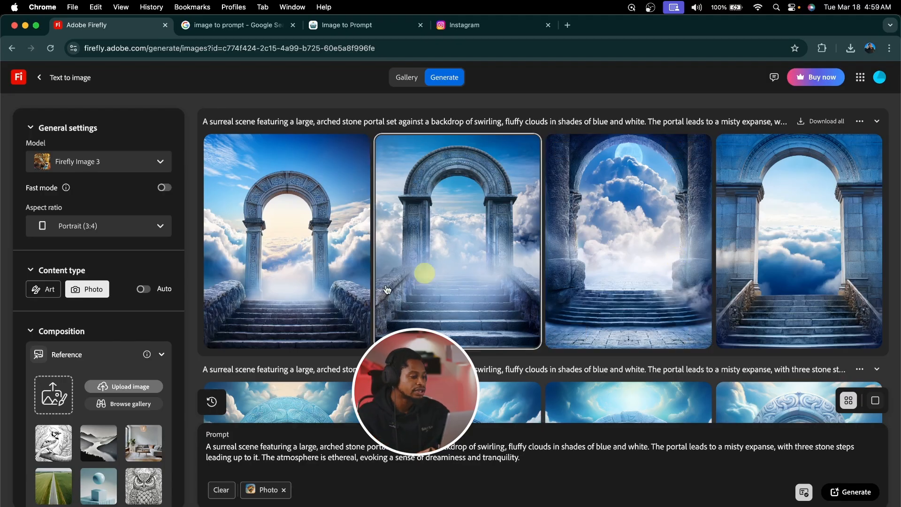
Preview IMG_2800.jpg from the video march file folder and add it as the Composition reference image.
scroll(107, 381, down, 1)
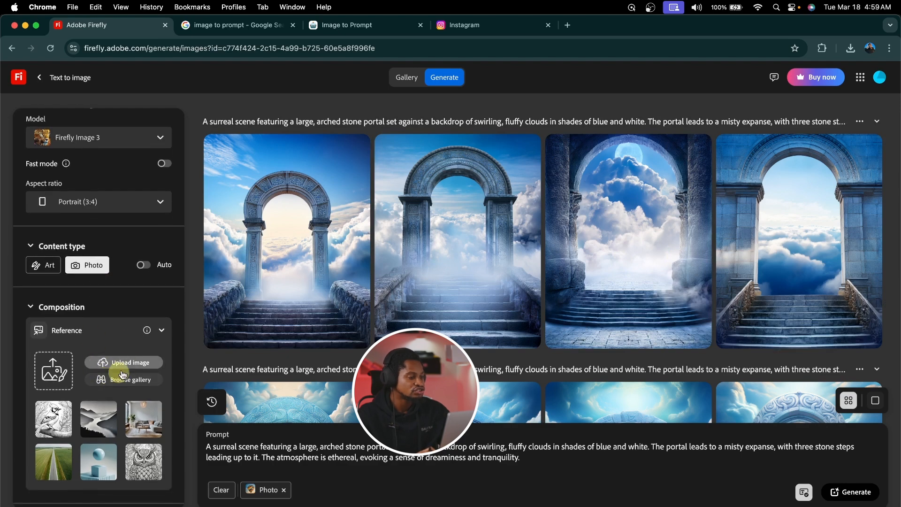
click(121, 369)
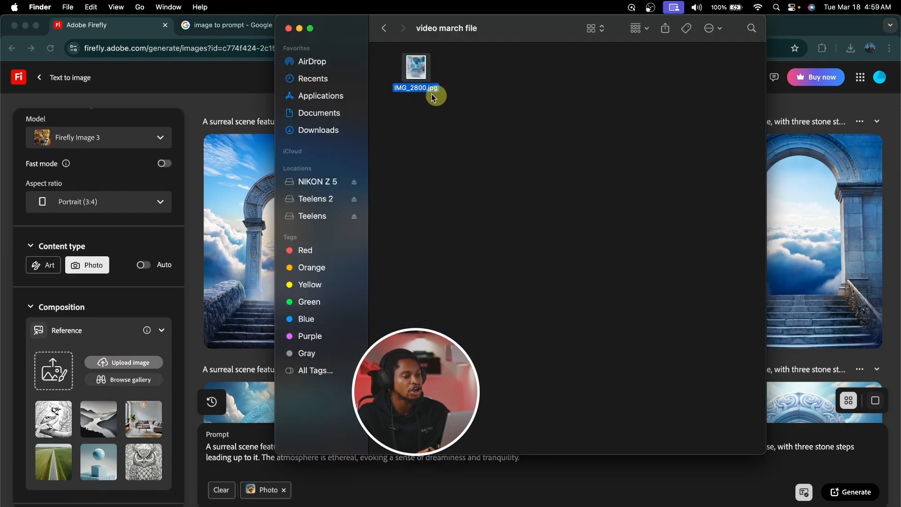
key(space)
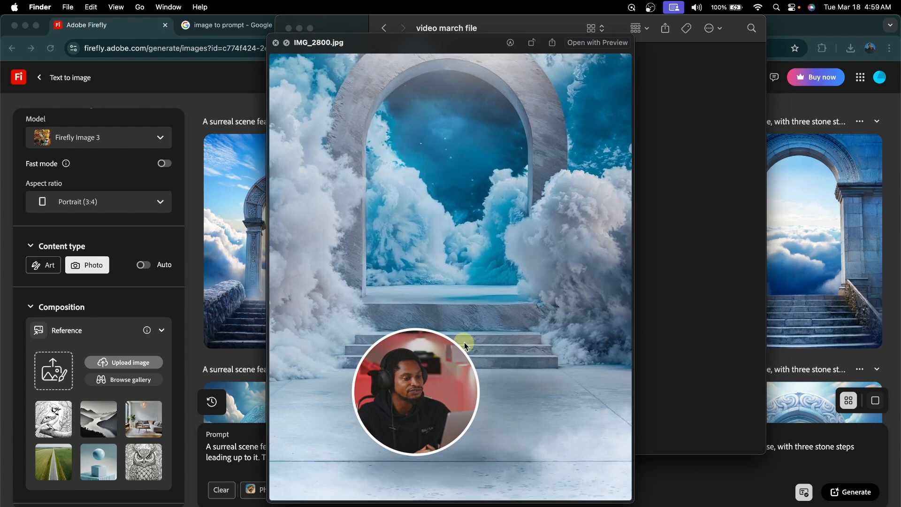
click(276, 43)
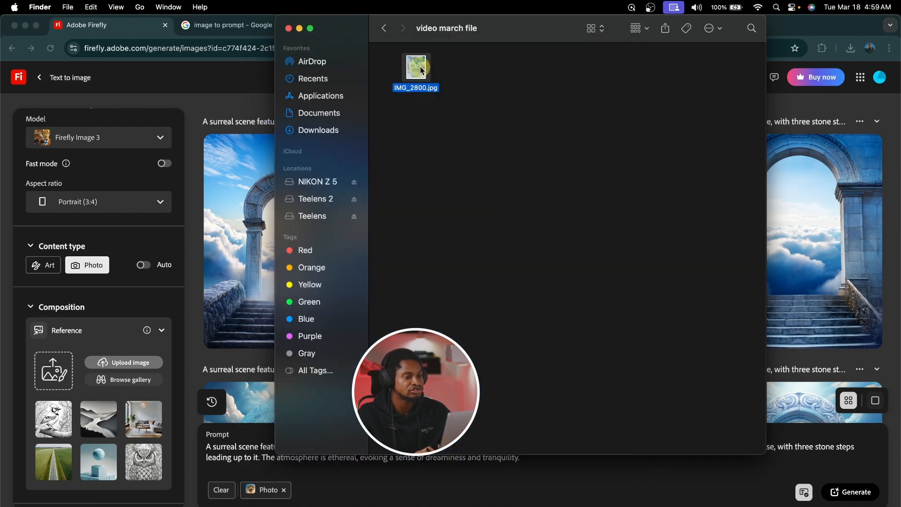
drag(295, 203, 100, 371)
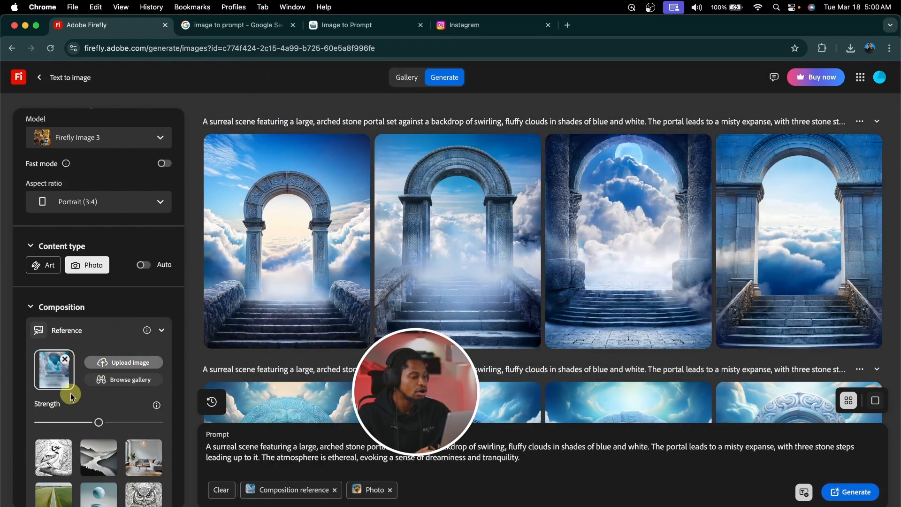
Upload IMG_2800.jpg as the Style reference image and generate a new set of images.
scroll(71, 397, down, 10)
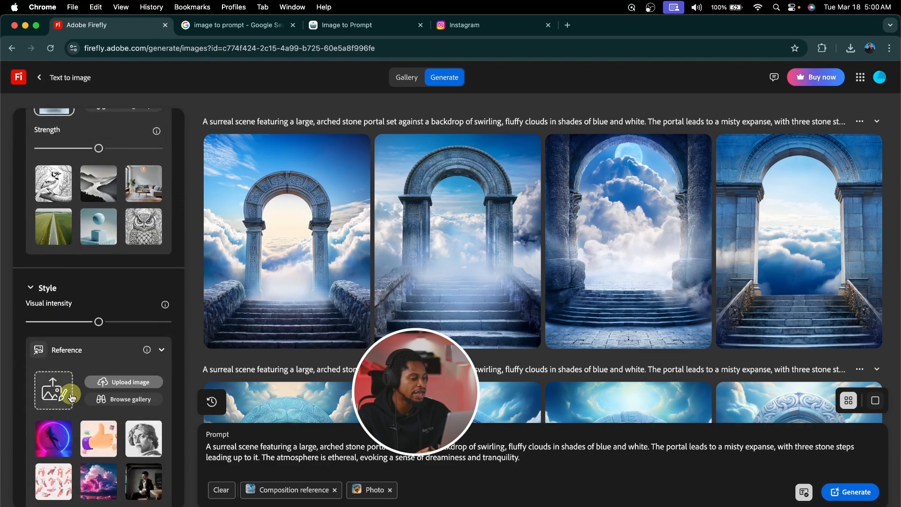
click(129, 383)
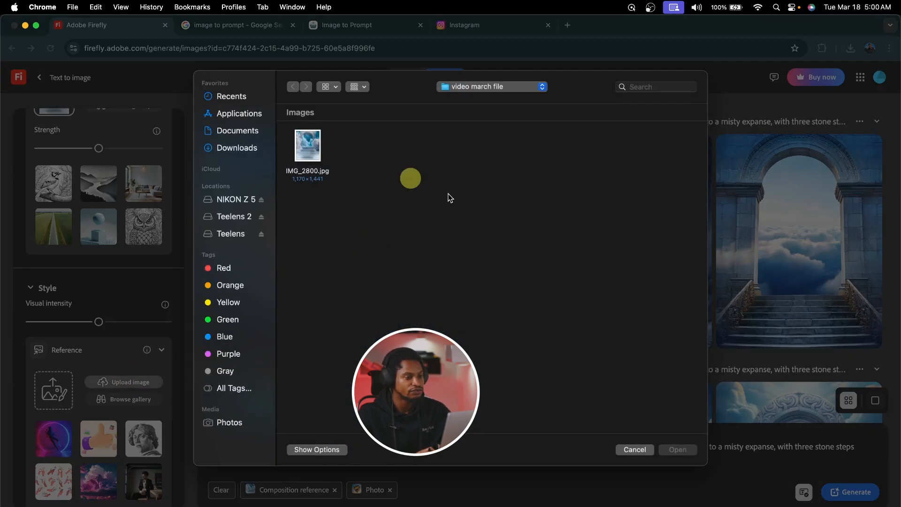
click(319, 155)
click(691, 449)
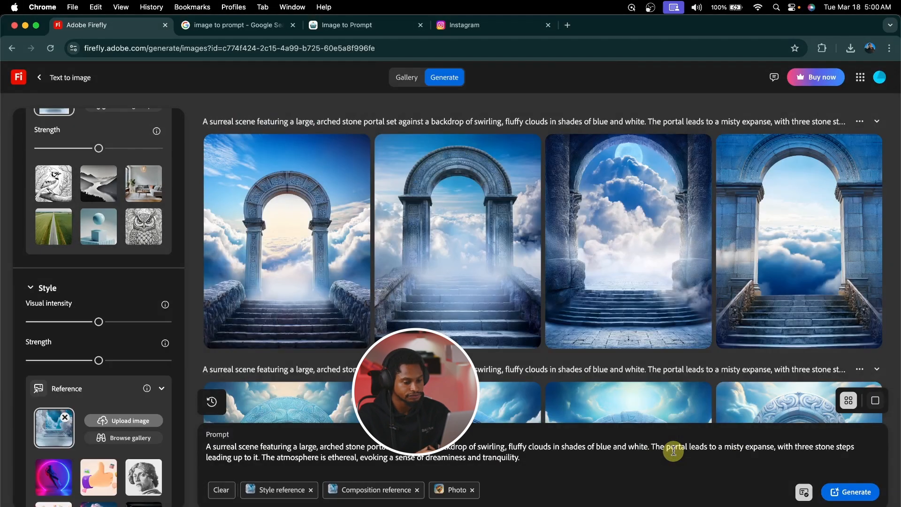
click(853, 490)
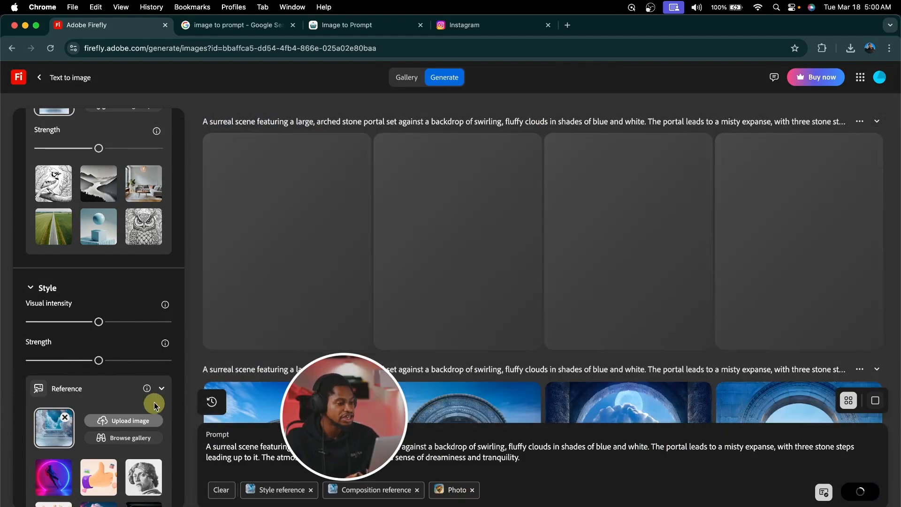
Review the reference settings, then enlarge and compare the images generated with the composition and style references.
scroll(53, 475, down, 2)
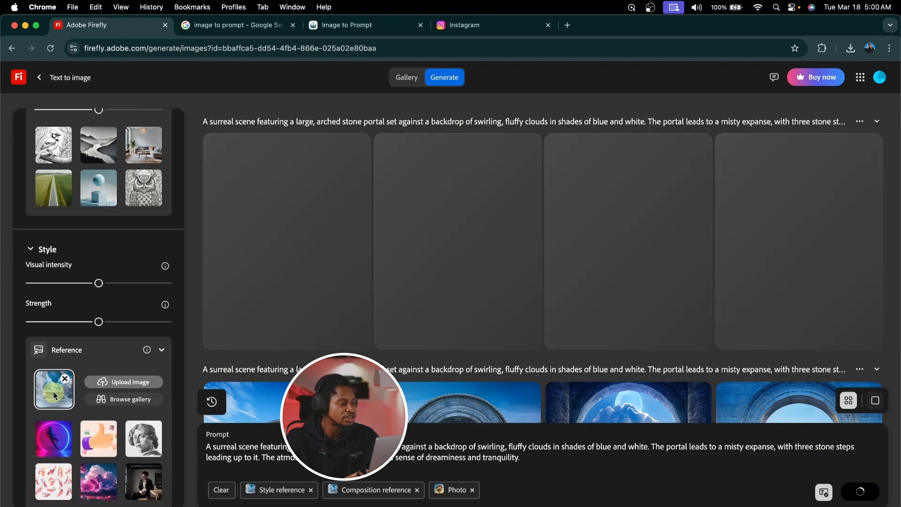
scroll(52, 389, up, 5)
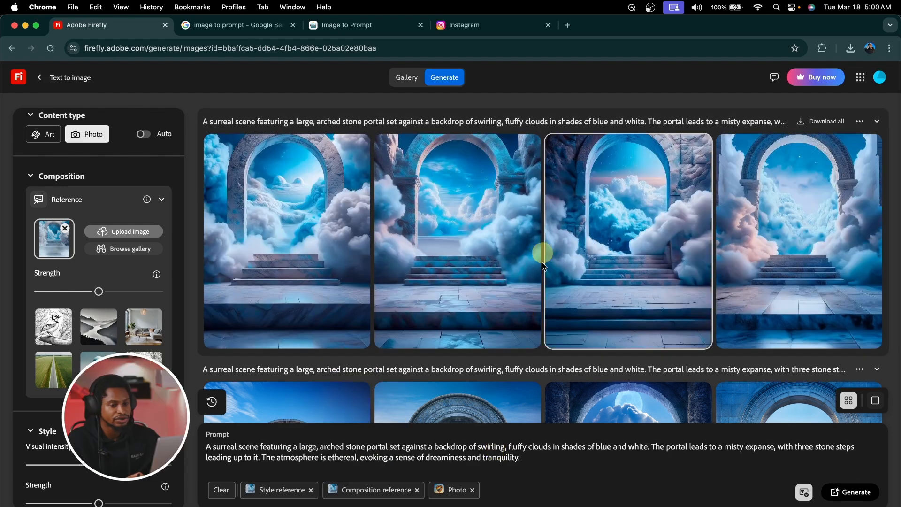
click(330, 243)
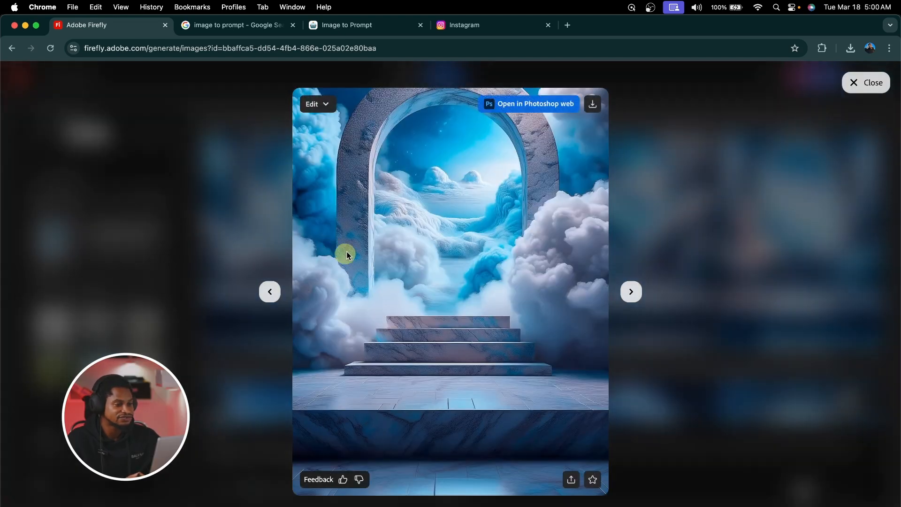
click(630, 292)
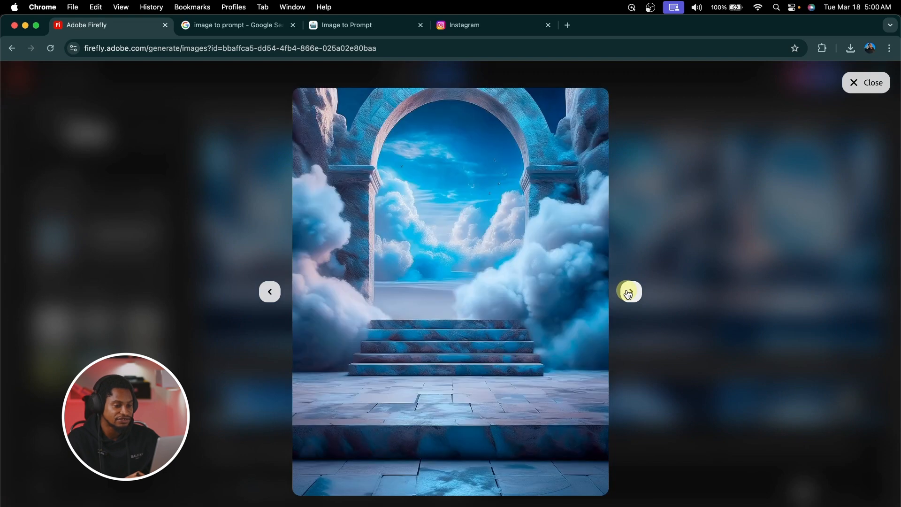
click(629, 293)
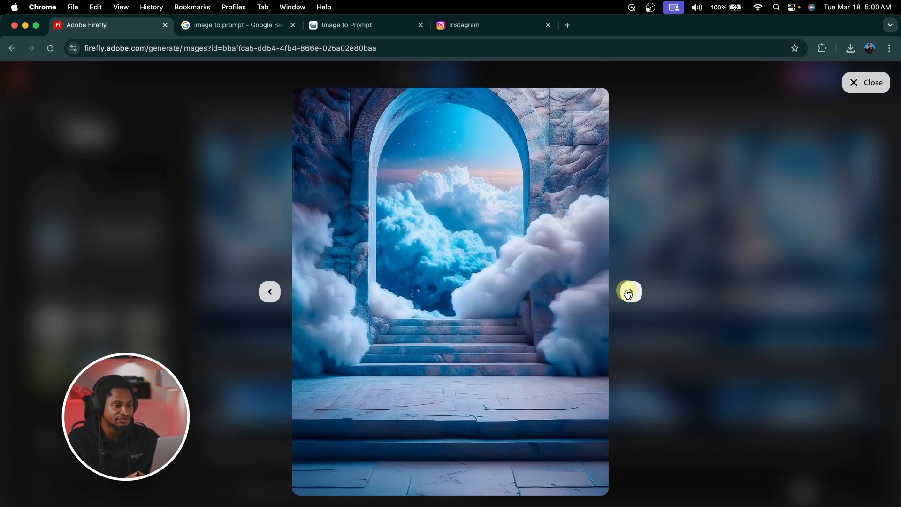
click(629, 293)
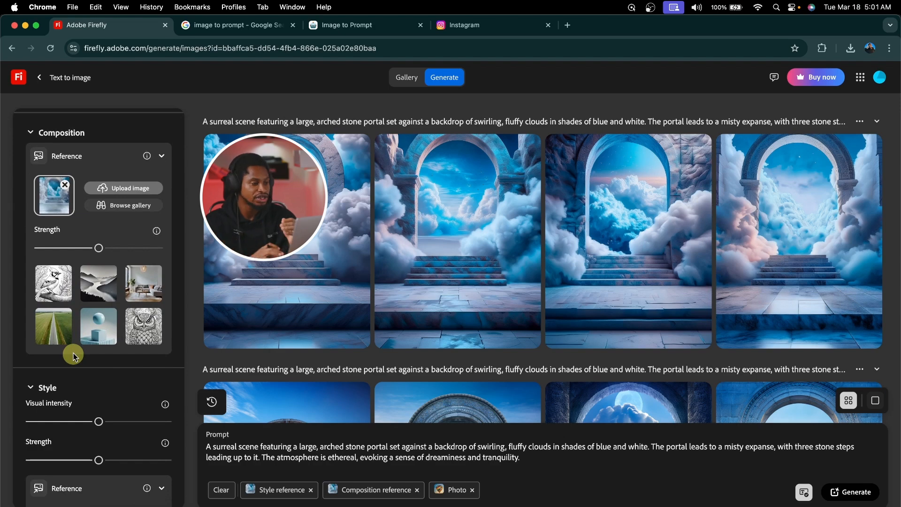
Set the Lighting effect to Studio light and the Camera angle to Shallow depth of field.
scroll(76, 350, down, 8)
scroll(79, 344, down, 5)
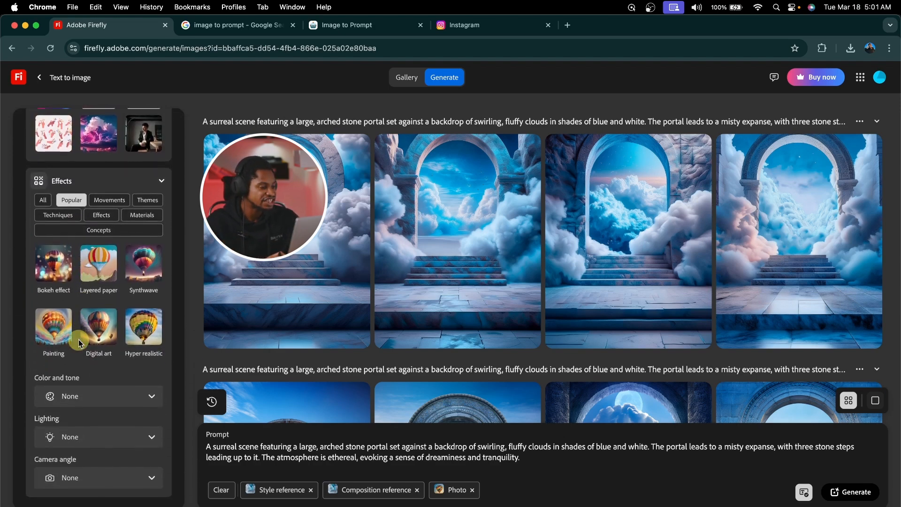
click(77, 435)
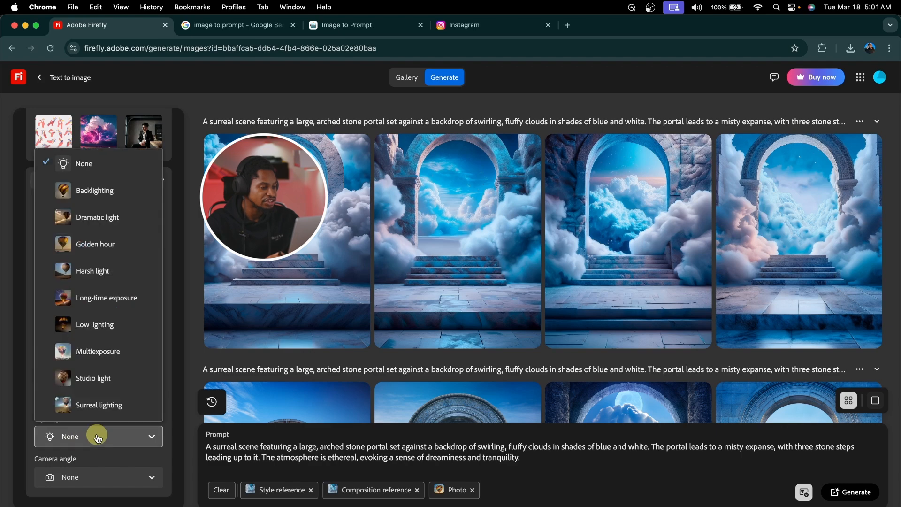
click(99, 380)
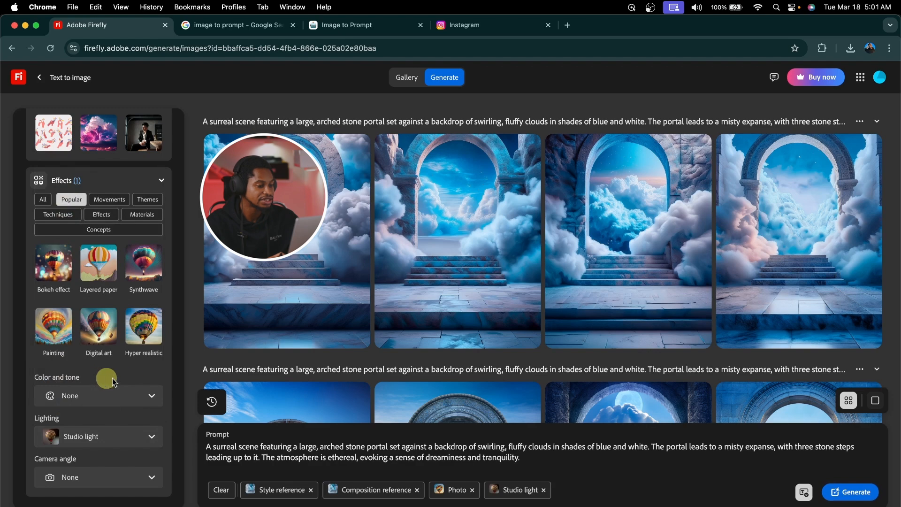
click(142, 476)
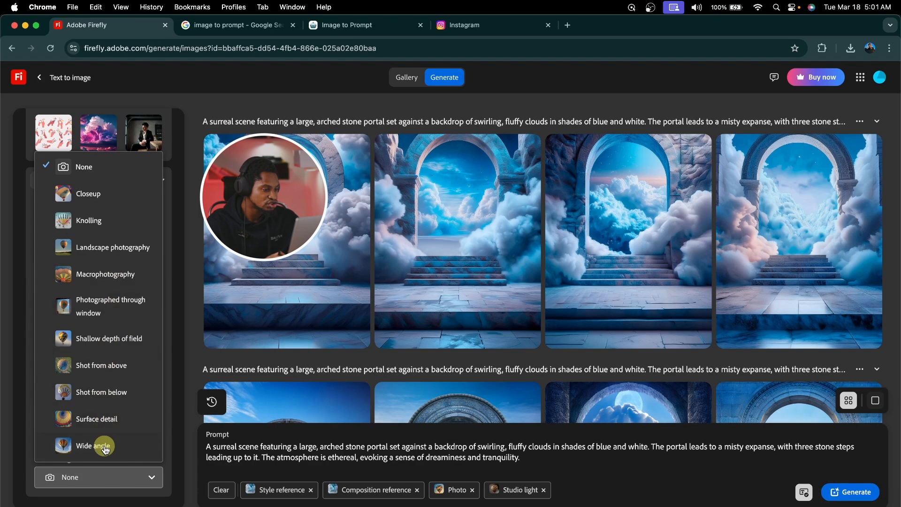
click(92, 339)
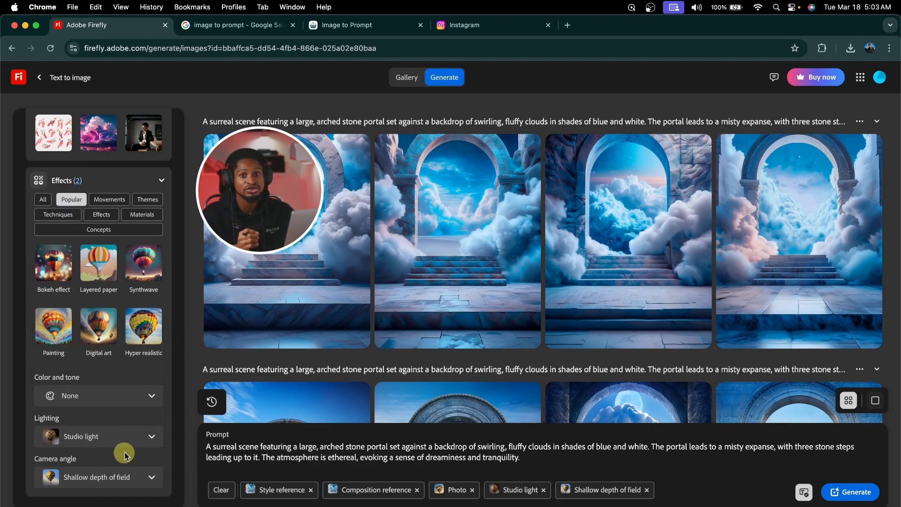
Raise the Style reference Strength to its maximum and generate the images again.
scroll(125, 454, up, 5)
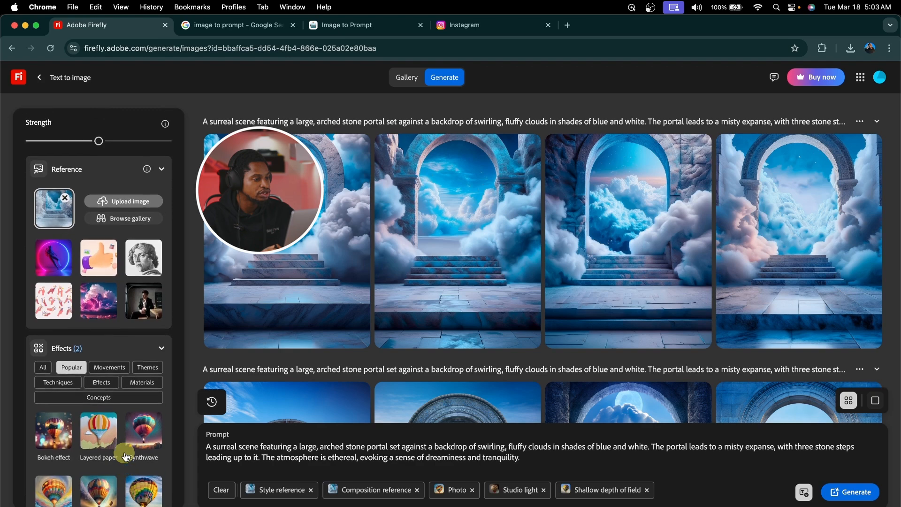
scroll(112, 295, up, 1)
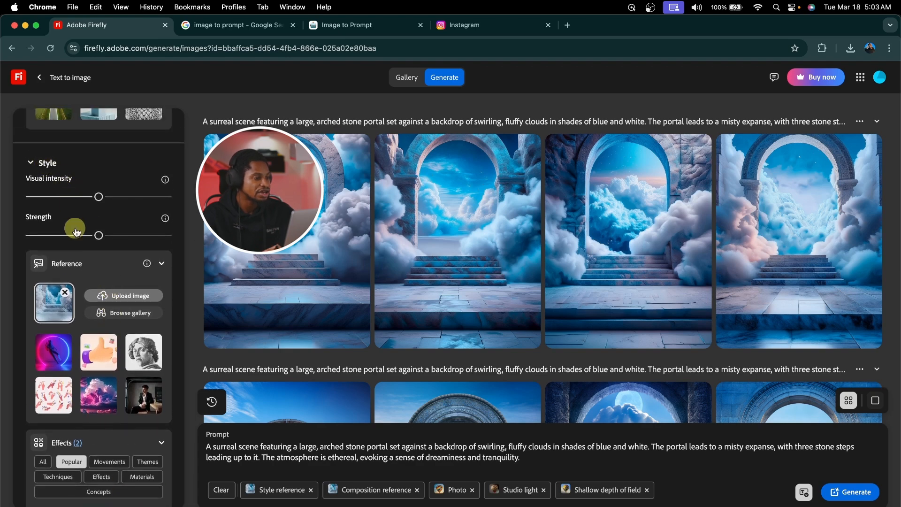
drag(99, 236, 174, 241)
click(801, 457)
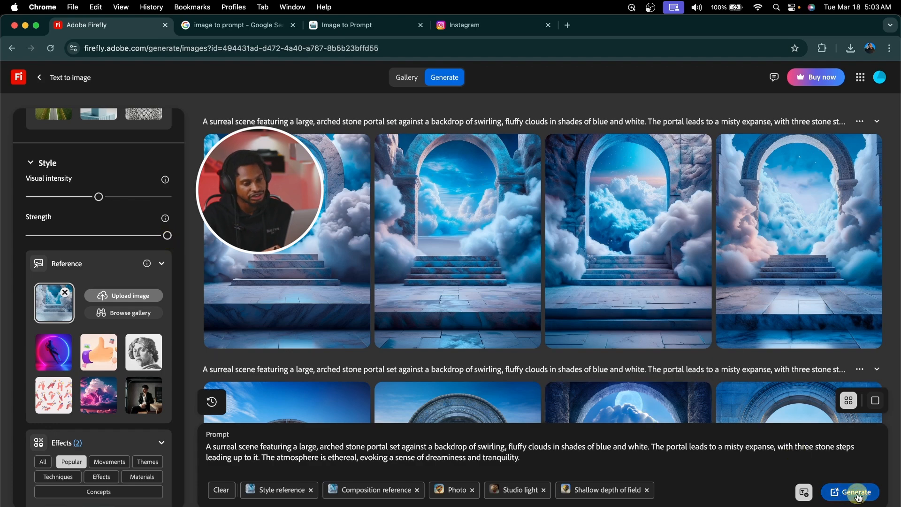
Generate the images again and compare all four new archway results in the enlarged view.
click(859, 497)
click(303, 229)
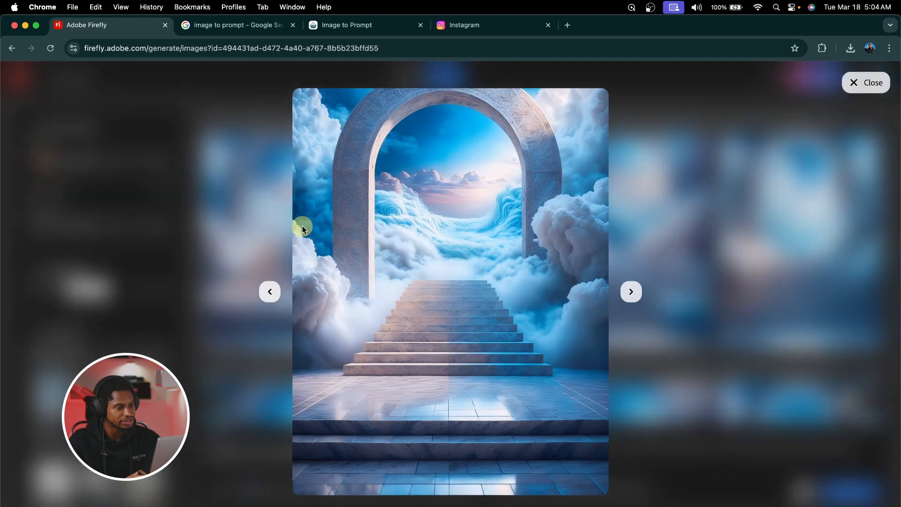
click(631, 294)
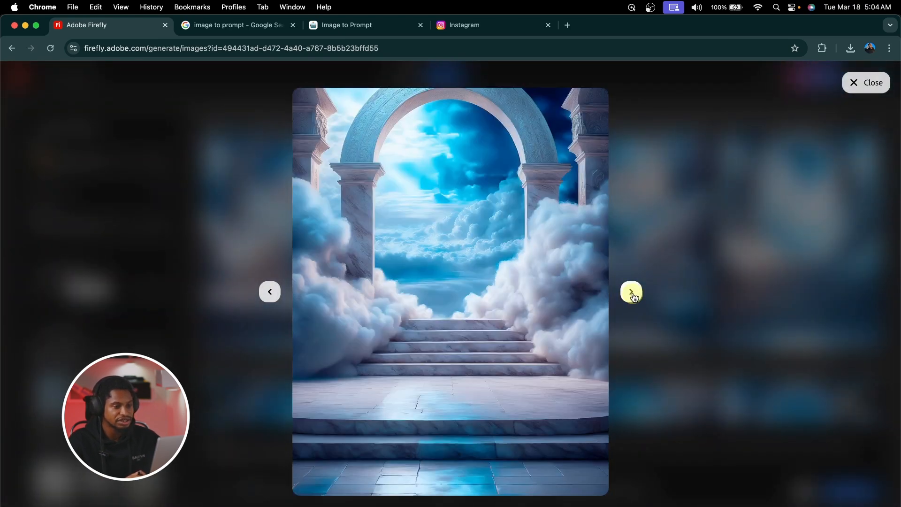
click(632, 293)
mouse_move(458, 229)
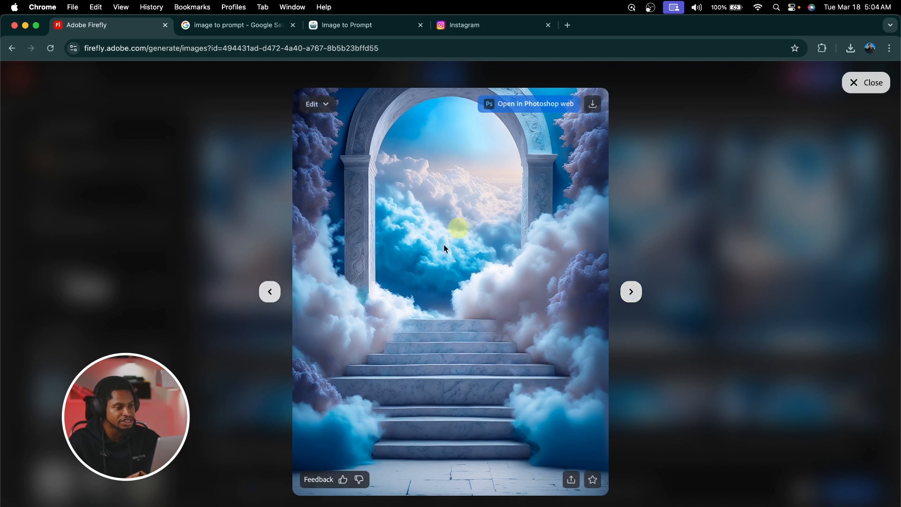
click(631, 293)
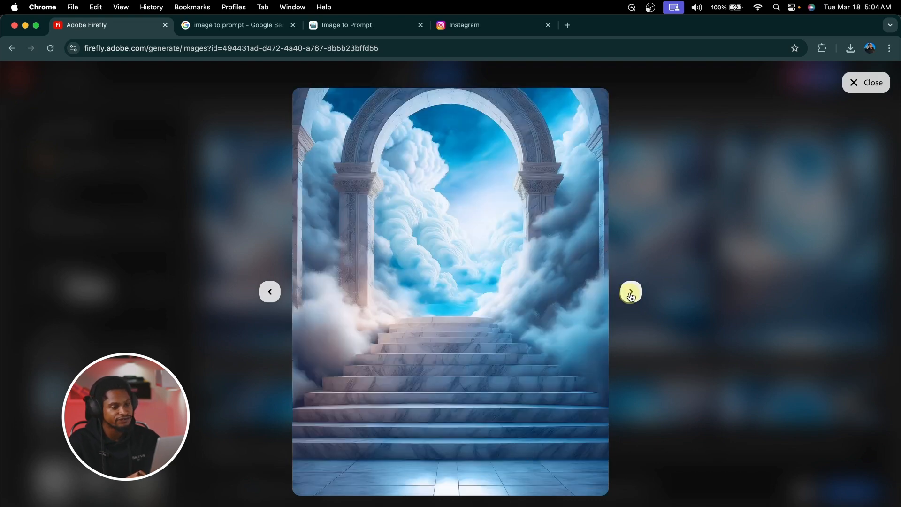
Return to the third archway image, with clouds on both sides of the stairs, and download it.
click(271, 292)
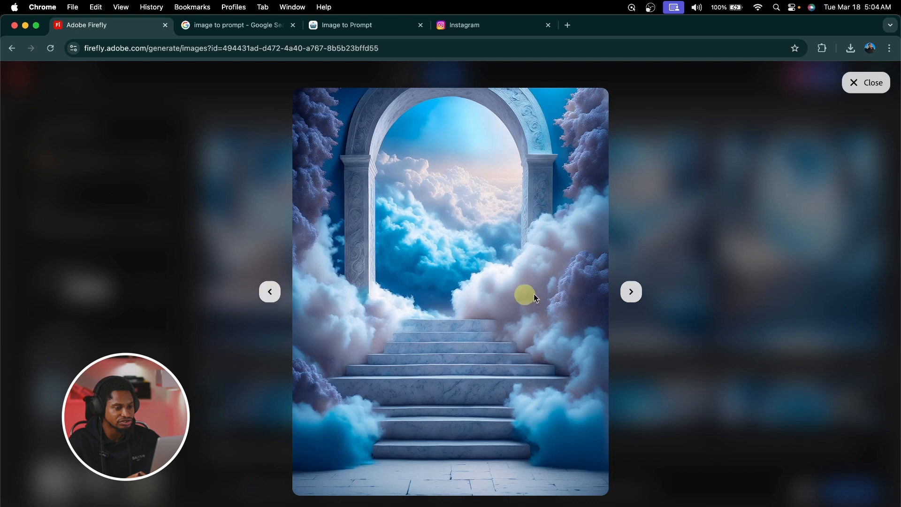
mouse_move(582, 117)
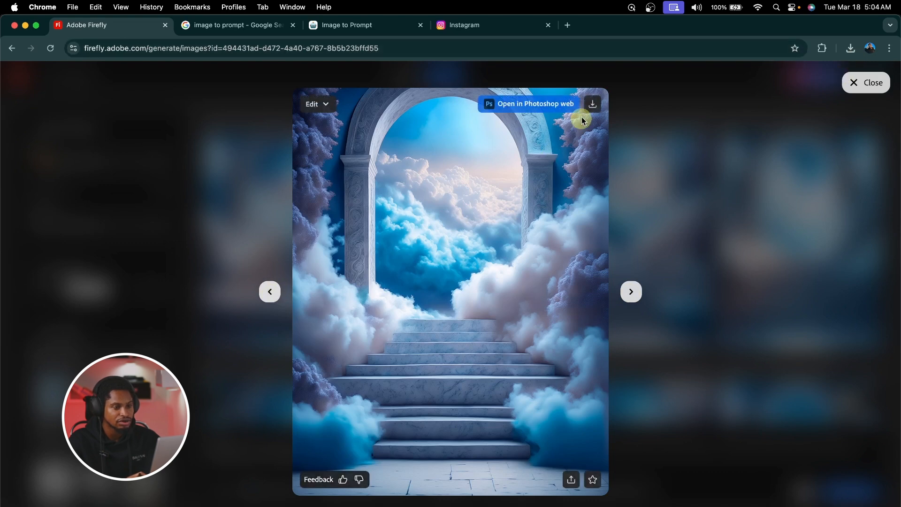
click(596, 103)
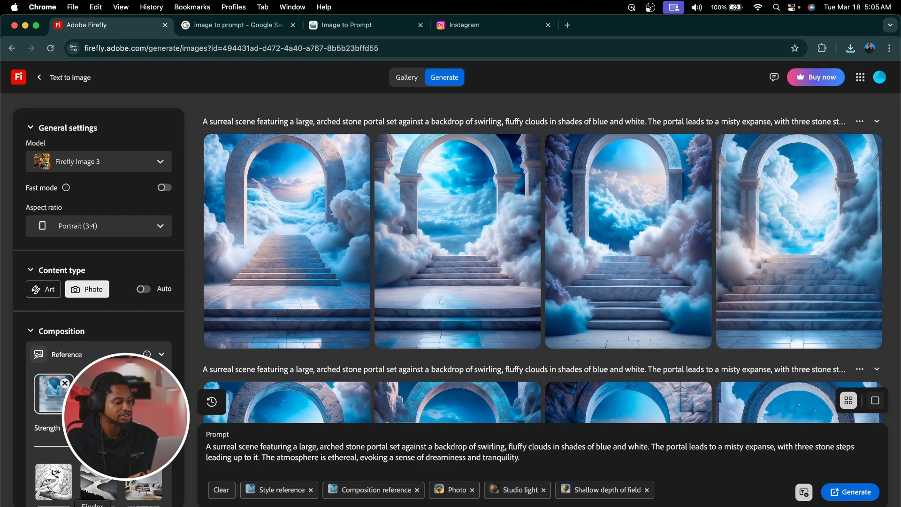
Switch to Finder, preview IMG_2636.jpg in the Downloads folder, and open it in Photoshop.
click(92, 505)
click(383, 28)
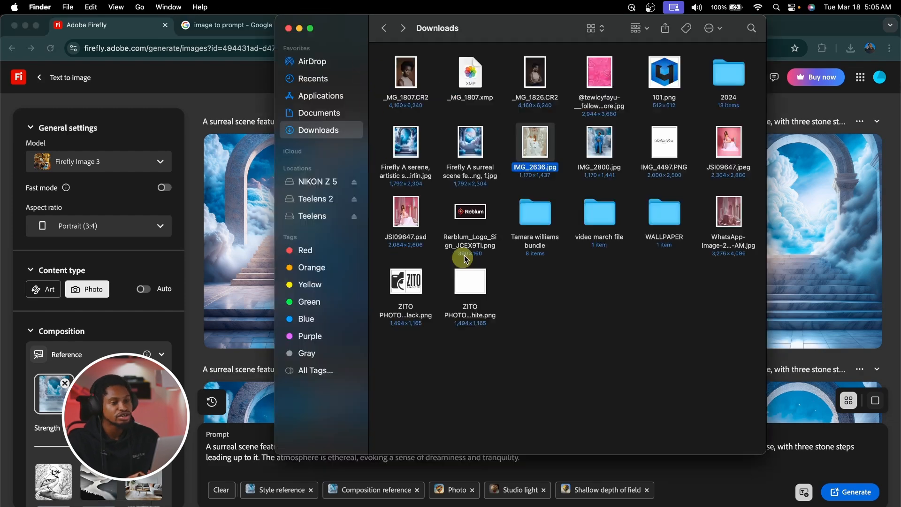
key(space)
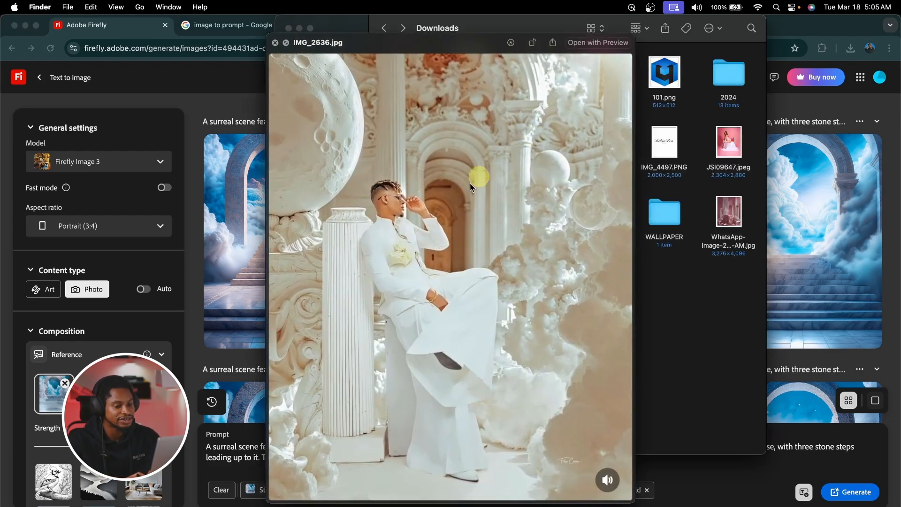
click(276, 44)
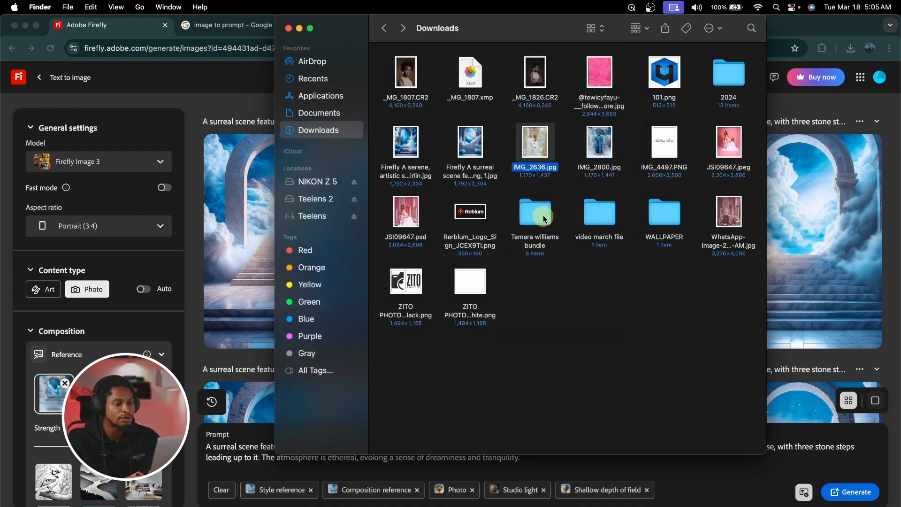
right_click(532, 143)
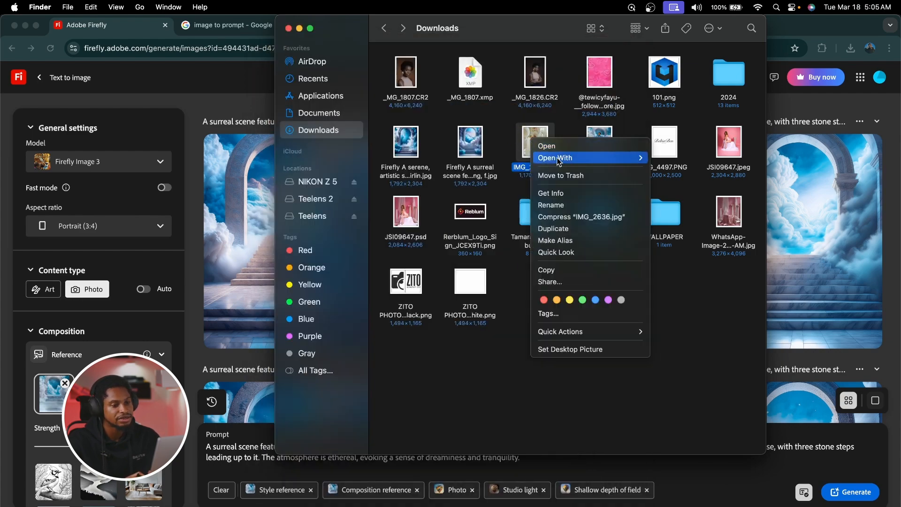
mouse_move(561, 161)
click(689, 190)
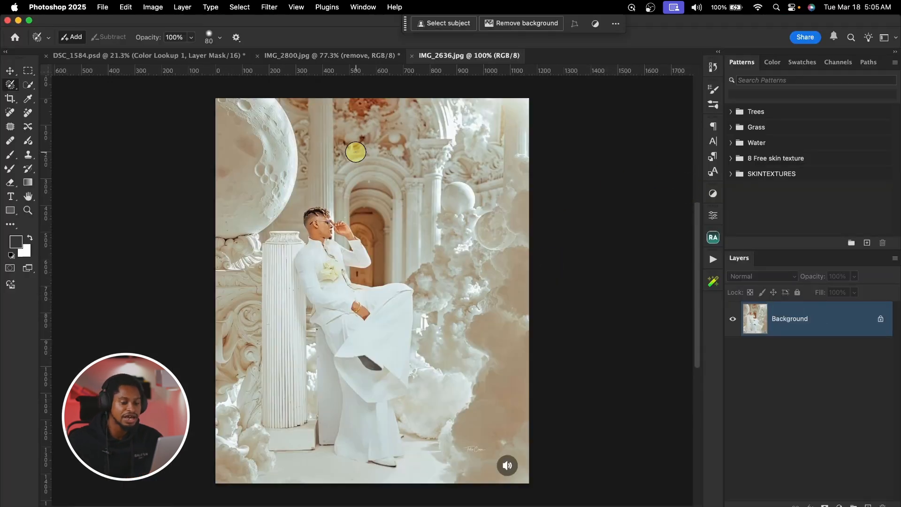
Duplicate the background layer, brush a selection over the seated man, and run Generative Fill with the prompt "remove".
key(super+j)
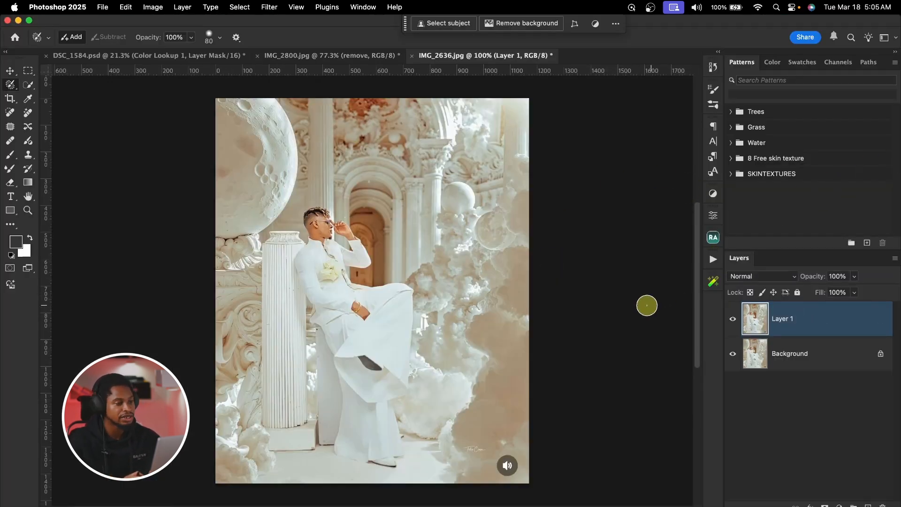
key(x)
mouse_move(309, 240)
mouse_down()
mouse_move(310, 218)
mouse_move(368, 244)
mouse_move(356, 264)
mouse_move(402, 279)
mouse_move(424, 318)
mouse_move(405, 420)
mouse_move(415, 447)
mouse_move(402, 477)
mouse_move(367, 477)
mouse_move(330, 446)
mouse_move(291, 255)
mouse_move(304, 227)
mouse_up()
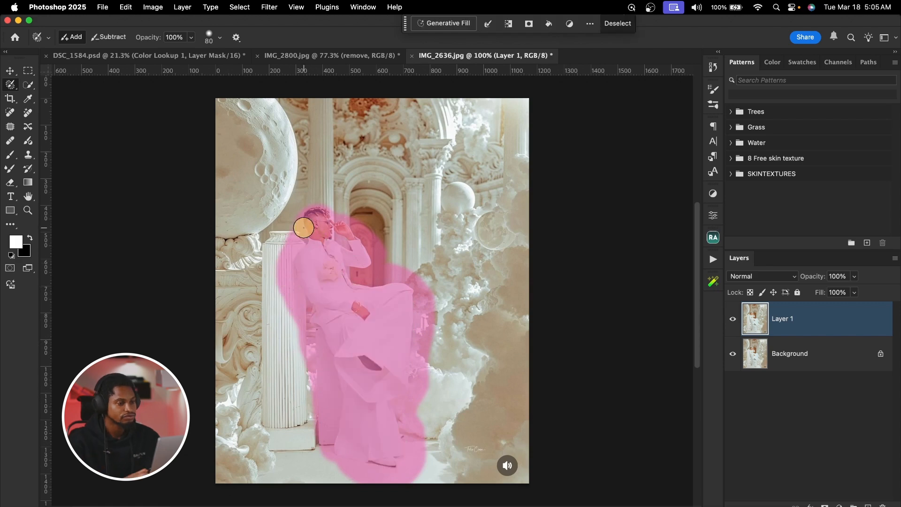
click(443, 23)
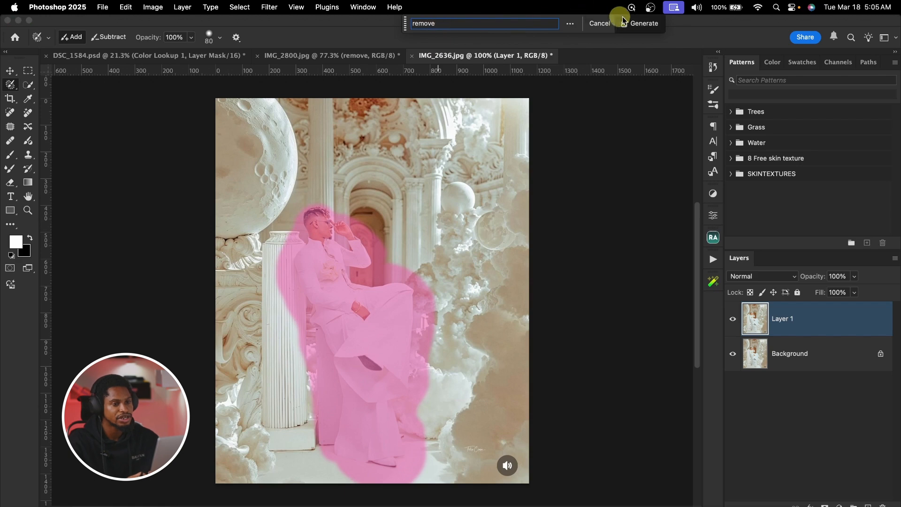
click(637, 24)
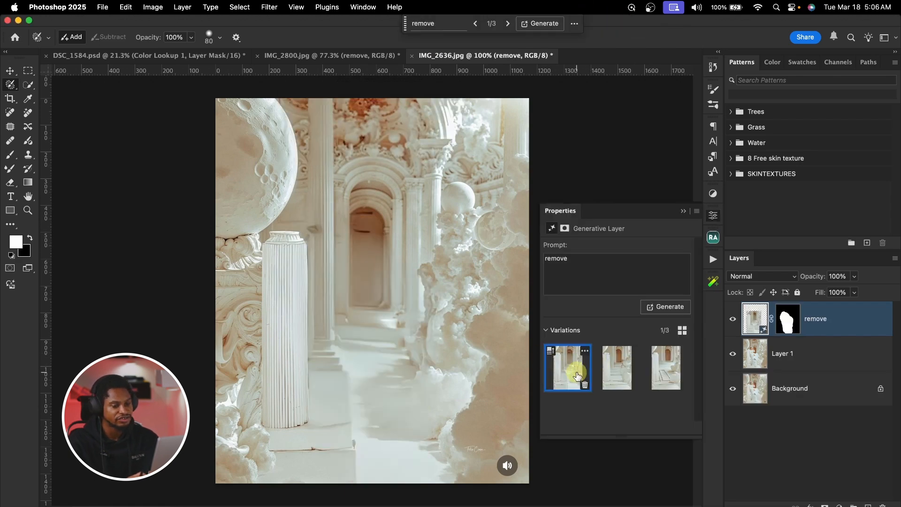
Compare the three removal variations and keep the first one.
click(611, 374)
click(664, 368)
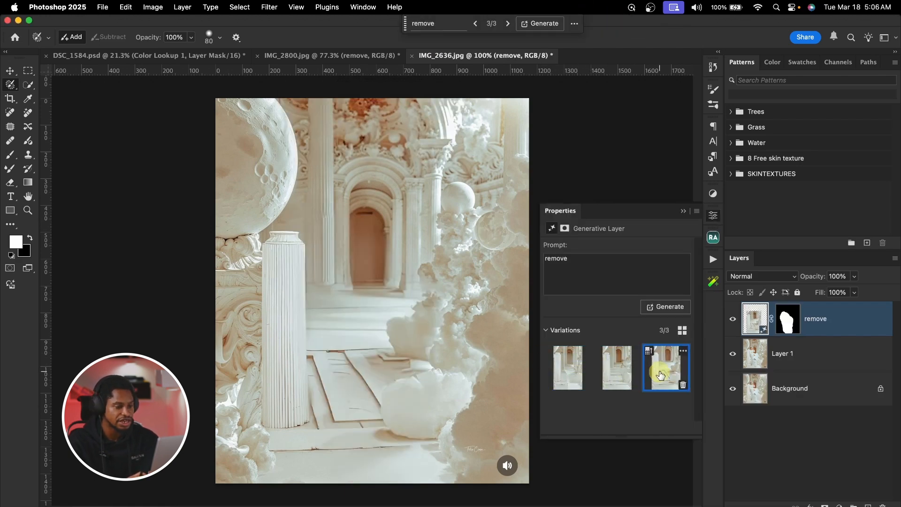
click(562, 378)
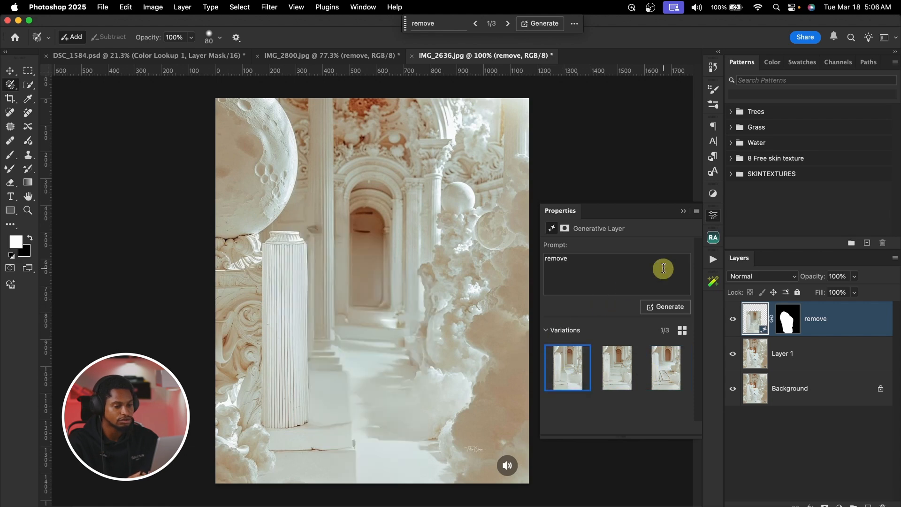
click(682, 213)
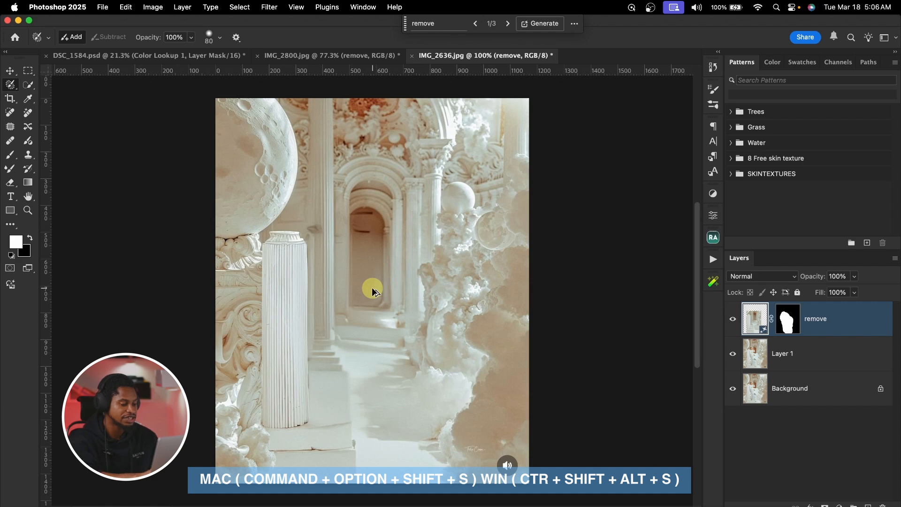
Export the cleaned photo with Save for Web as IMG_2636.jpg in the "video march file" folder.
key(super+alt+shift+s)
click(515, 424)
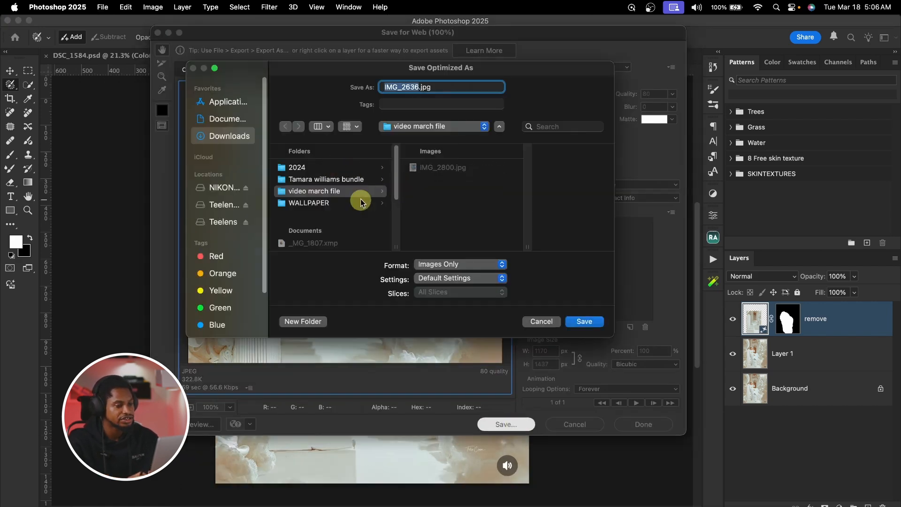
click(591, 324)
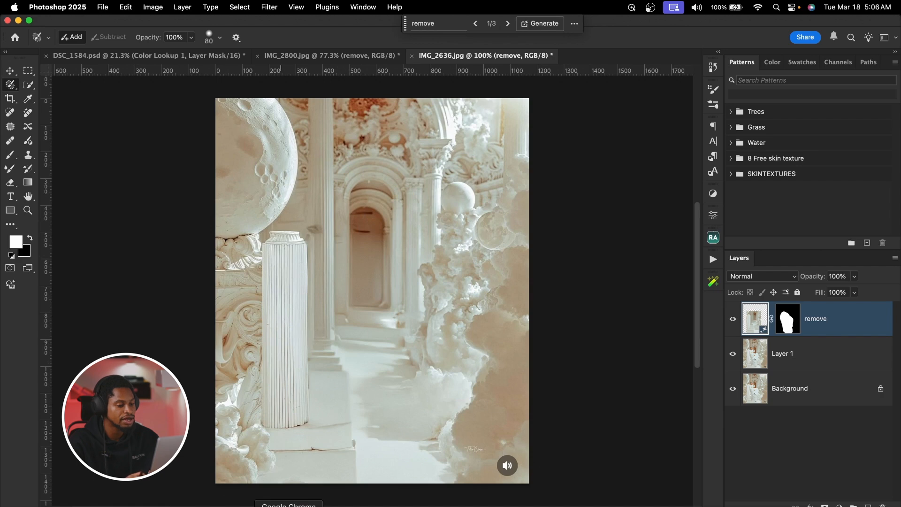
Switch to Image to Prompt in Chrome, upload the cleaned IMG_2636.jpg, and copy its Description (alt text).
click(288, 505)
click(371, 26)
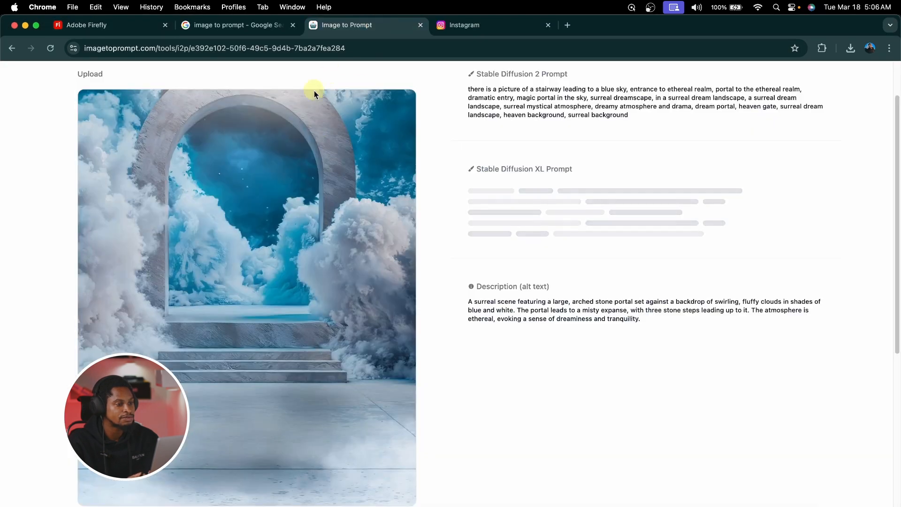
scroll(475, 279, down, 6)
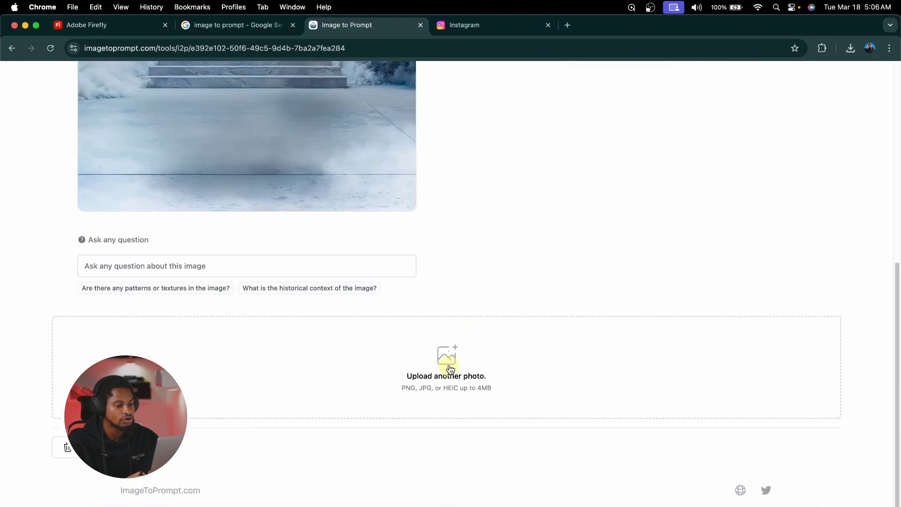
click(449, 368)
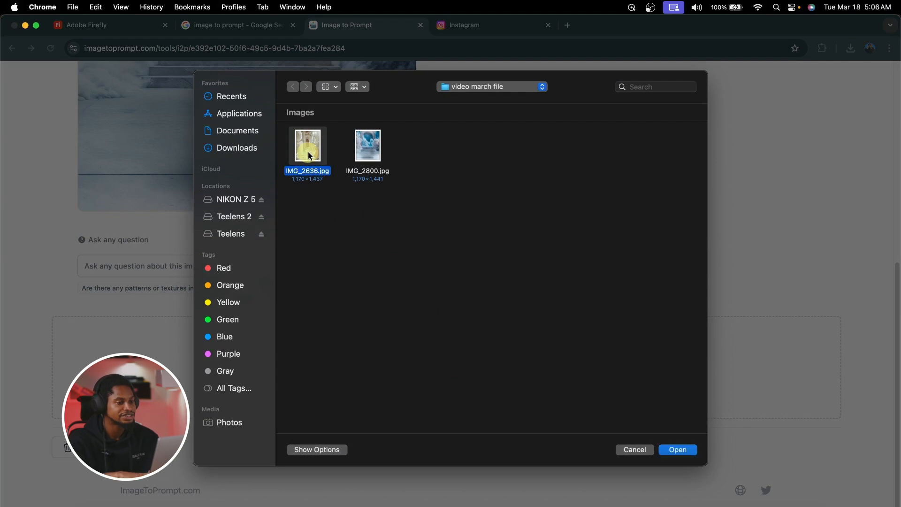
key(space)
click(276, 43)
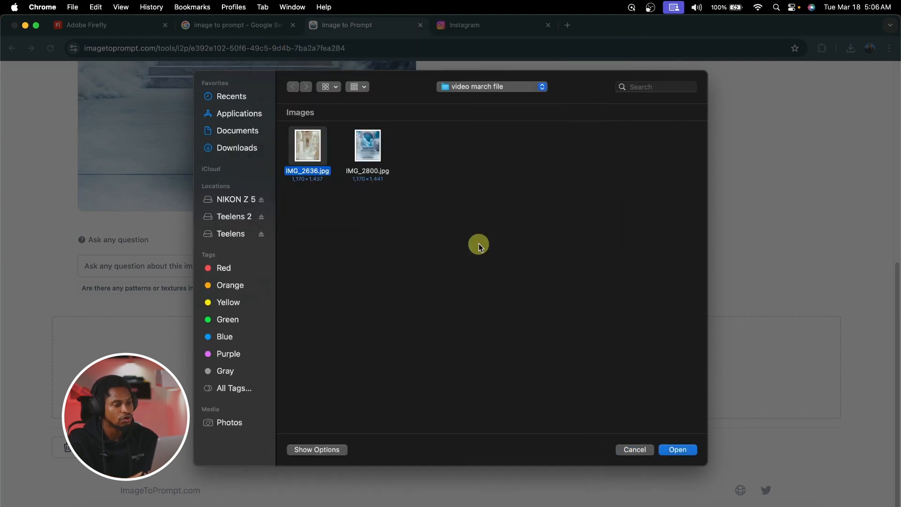
click(678, 449)
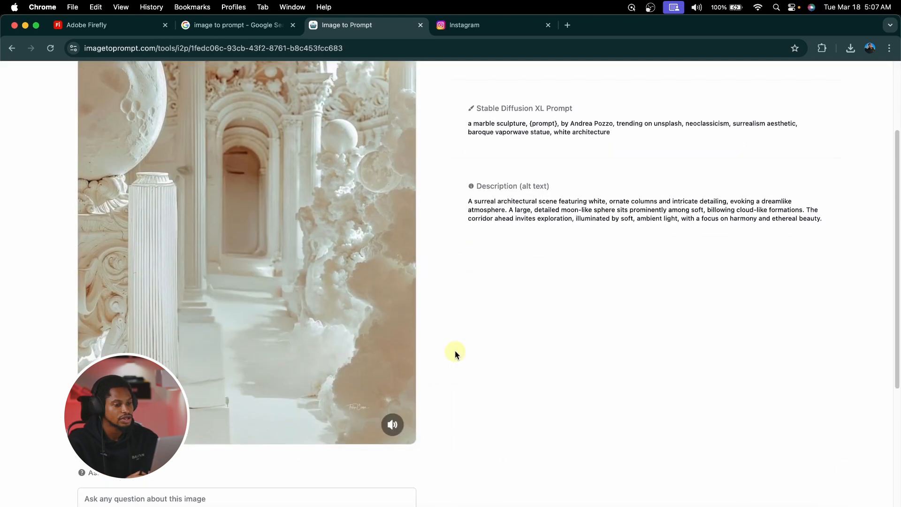
scroll(446, 312, up, 3)
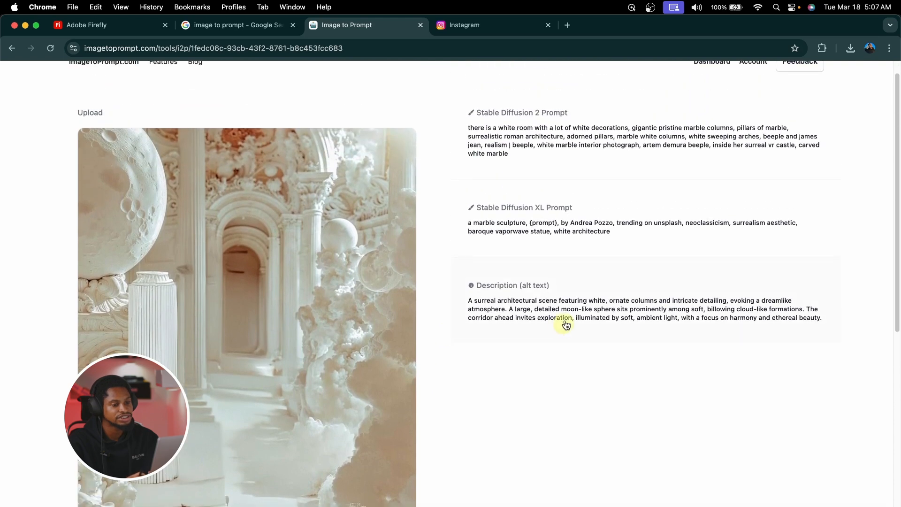
click(650, 309)
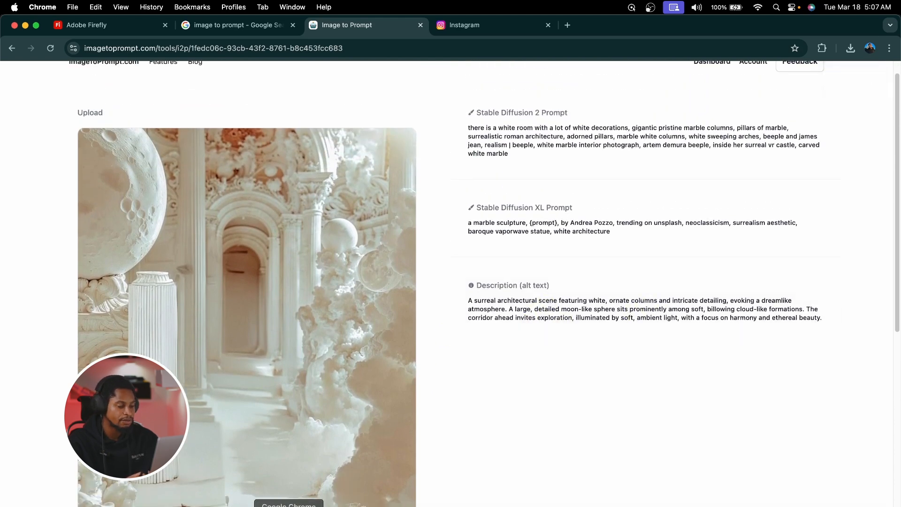
In Adobe Firefly, remove the Composition and Style reference images and lower the Style Strength to the middle.
click(126, 28)
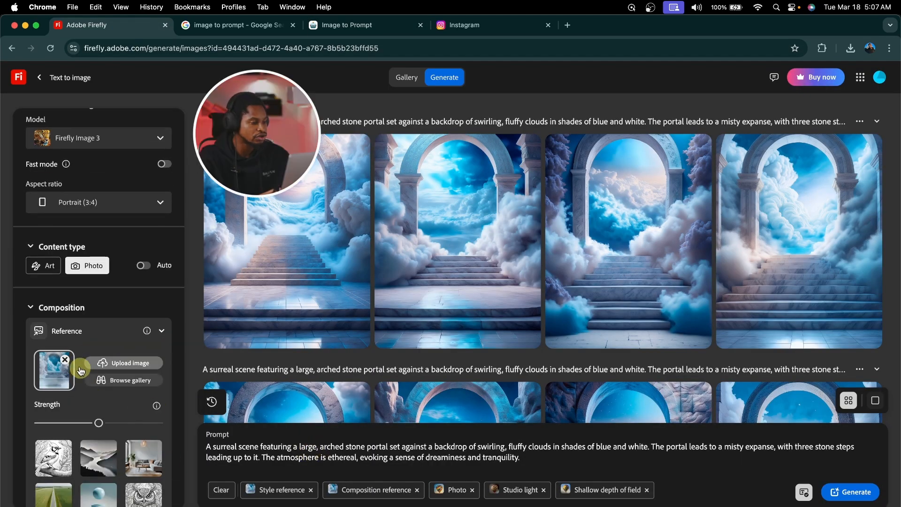
click(66, 360)
scroll(75, 362, down, 8)
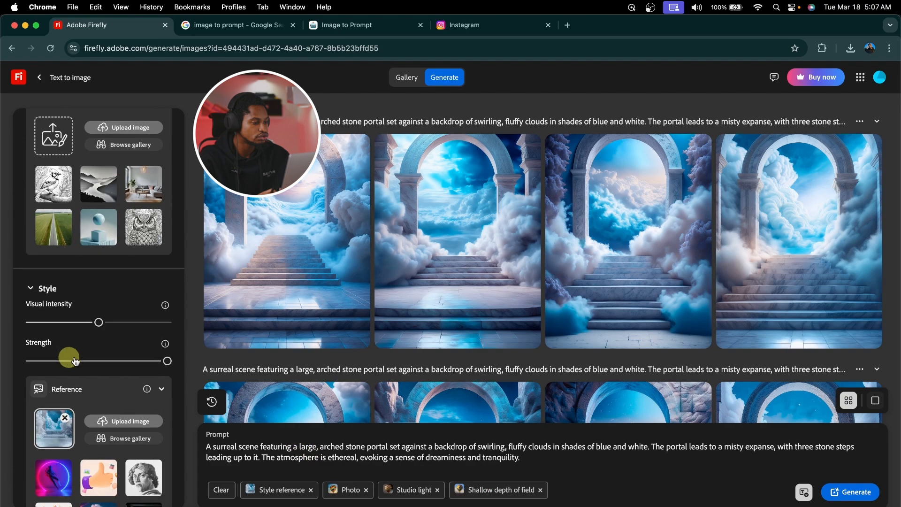
click(64, 326)
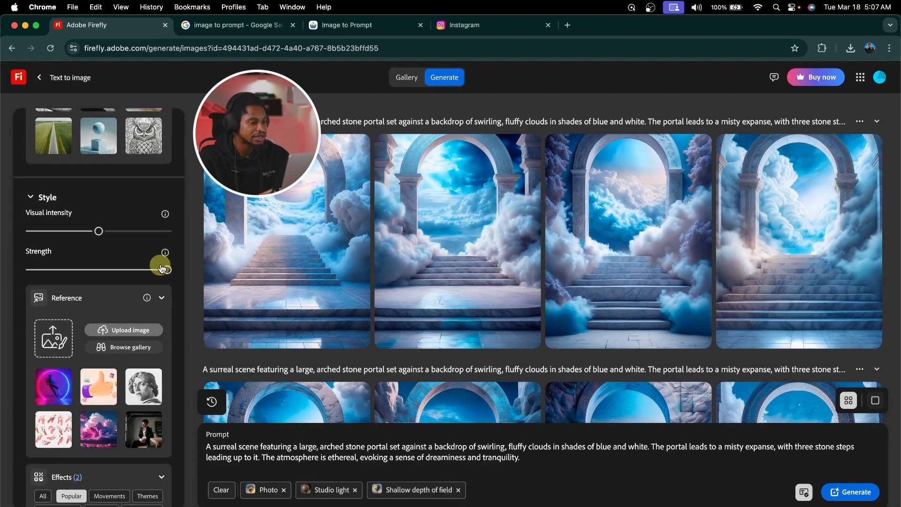
drag(151, 271, 121, 271)
Replace the prompt with the copied surreal architectural scene description, generate the images, and enlarge the first one.
scroll(183, 451, down, 3)
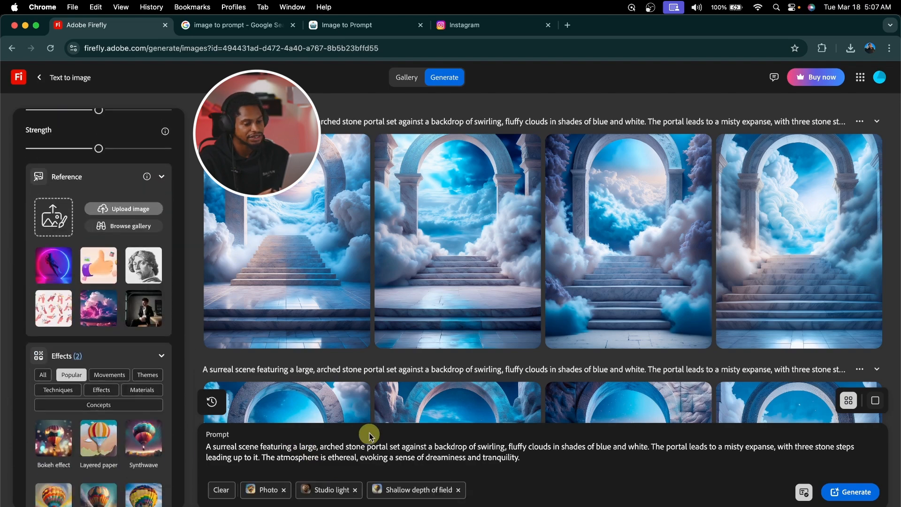
triple_click(345, 448)
key(super+v)
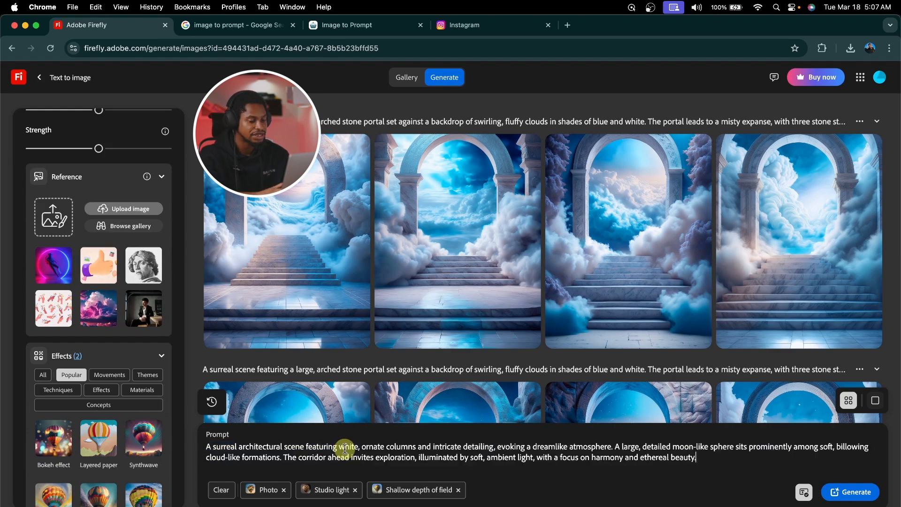
click(851, 492)
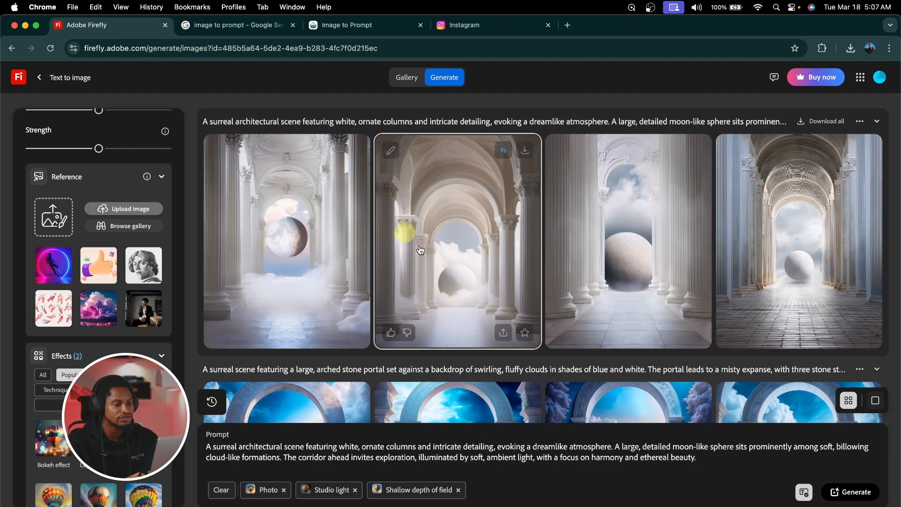
click(312, 261)
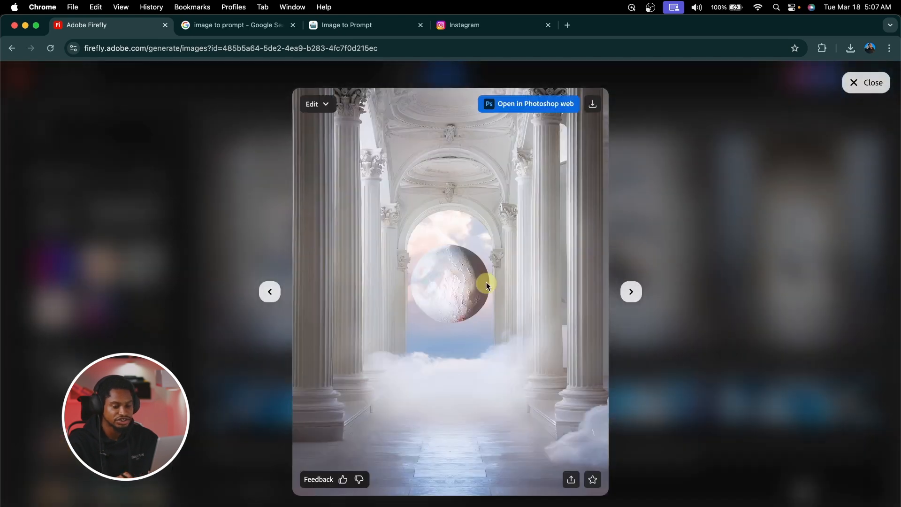
Look through the remaining generated column scenes at full size, close the enlarged view, and check the Image to Prompt page.
key(Right)
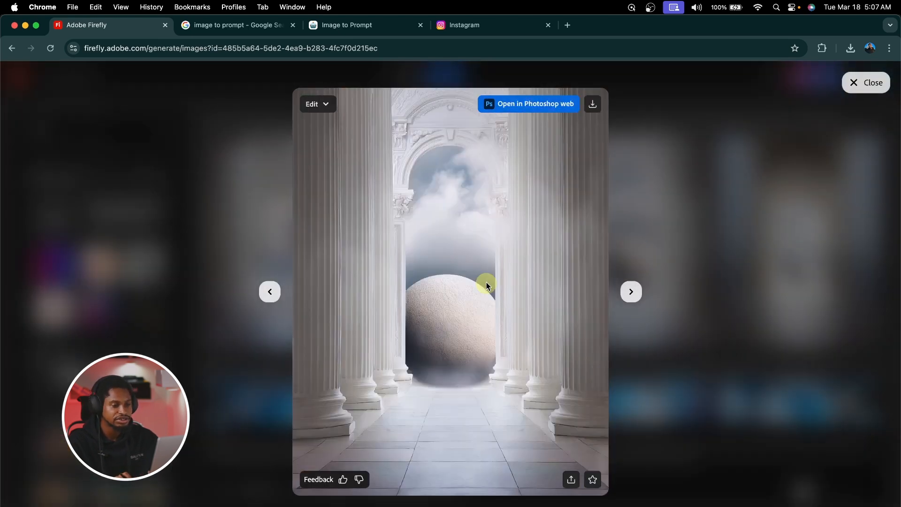
key(Right)
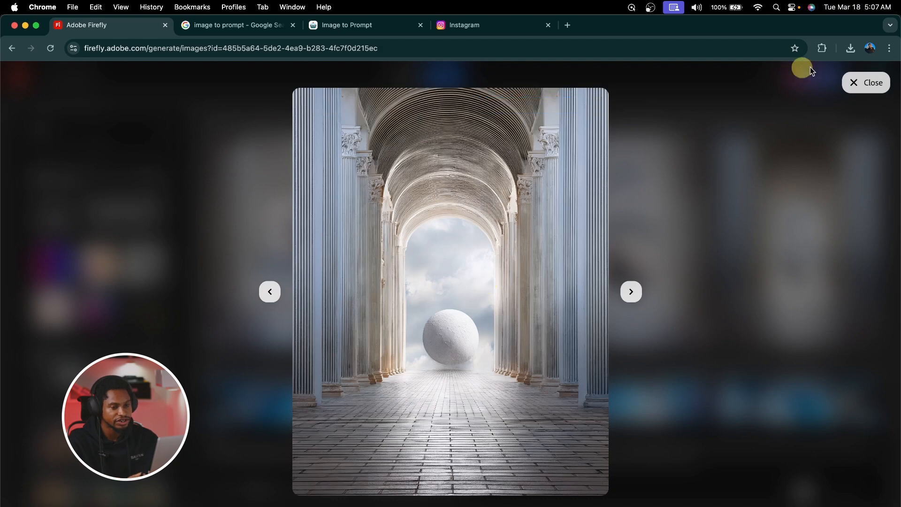
click(867, 83)
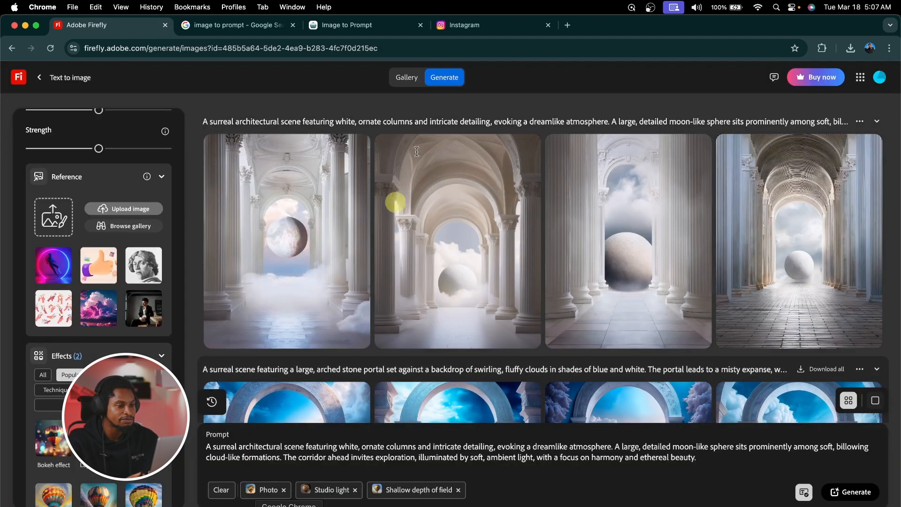
click(357, 25)
In Adobe Firefly, upload IMG_2636.jpg from the "video march file" folder as the Composition reference image.
scroll(244, 348, down, 1)
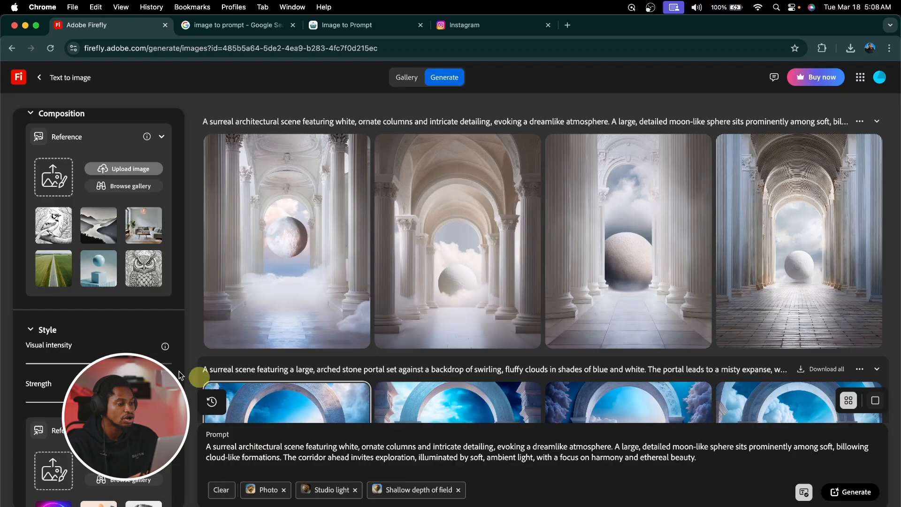
scroll(99, 263, up, 3)
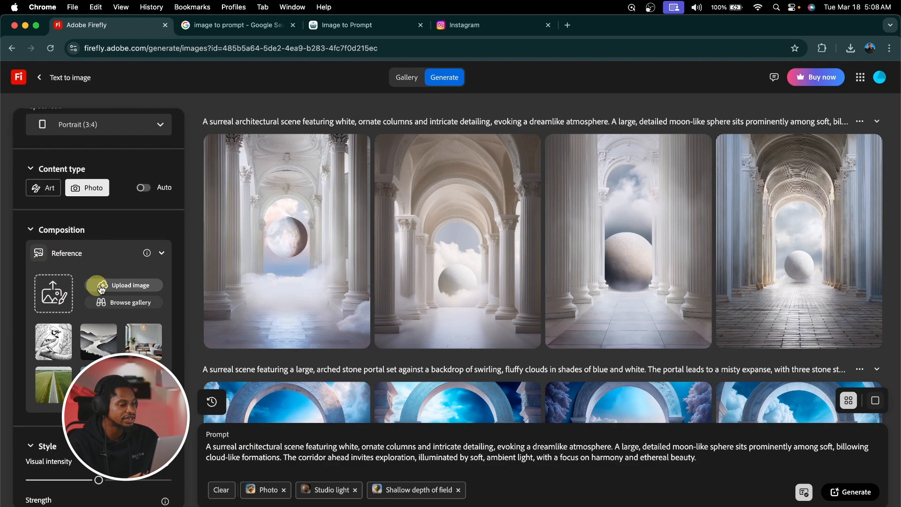
click(123, 291)
click(313, 149)
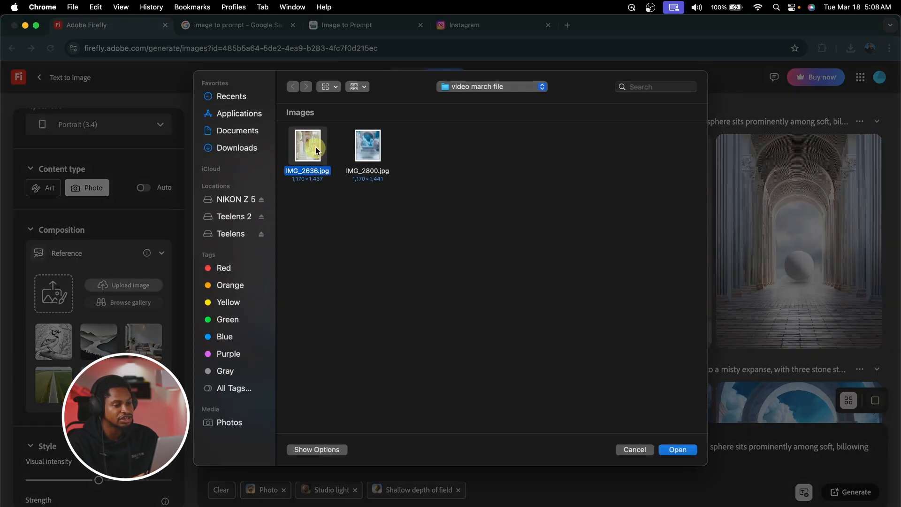
key(space)
click(276, 43)
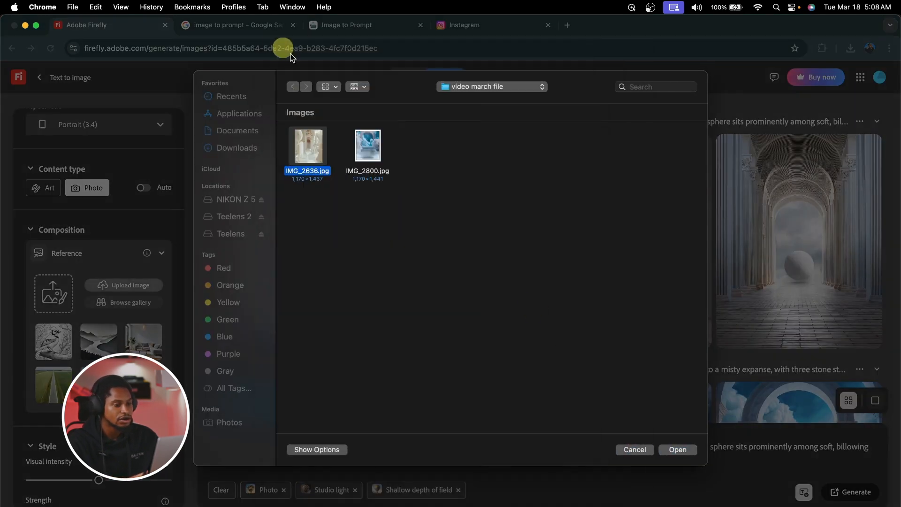
click(679, 449)
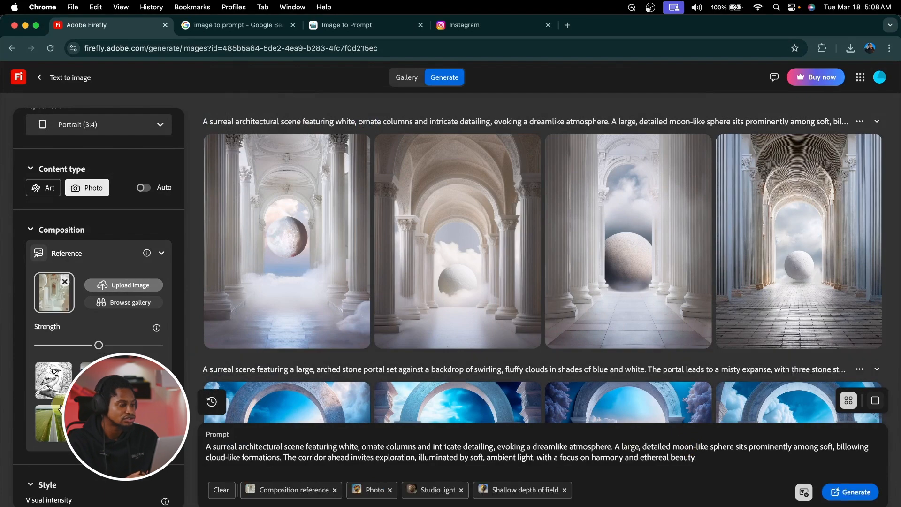
Upload the same IMG_2636.jpg as the Style reference image.
scroll(98, 235, down, 5)
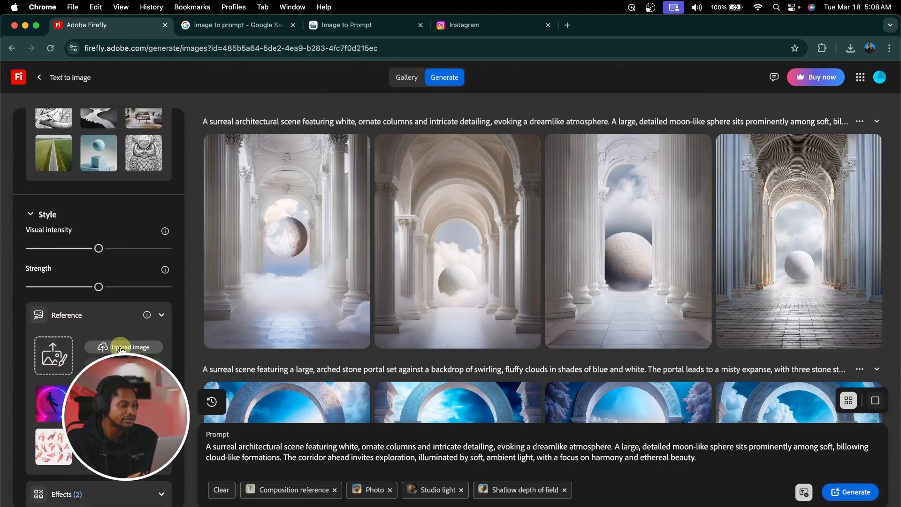
click(178, 305)
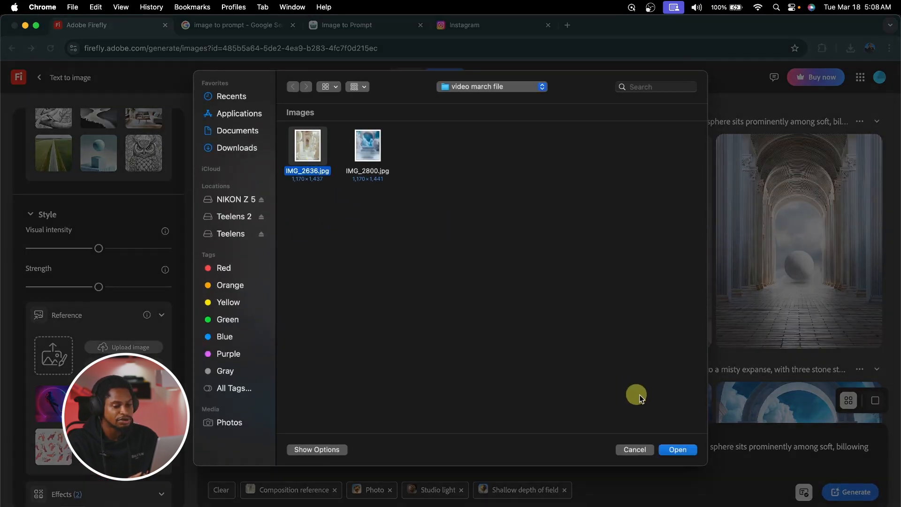
click(673, 450)
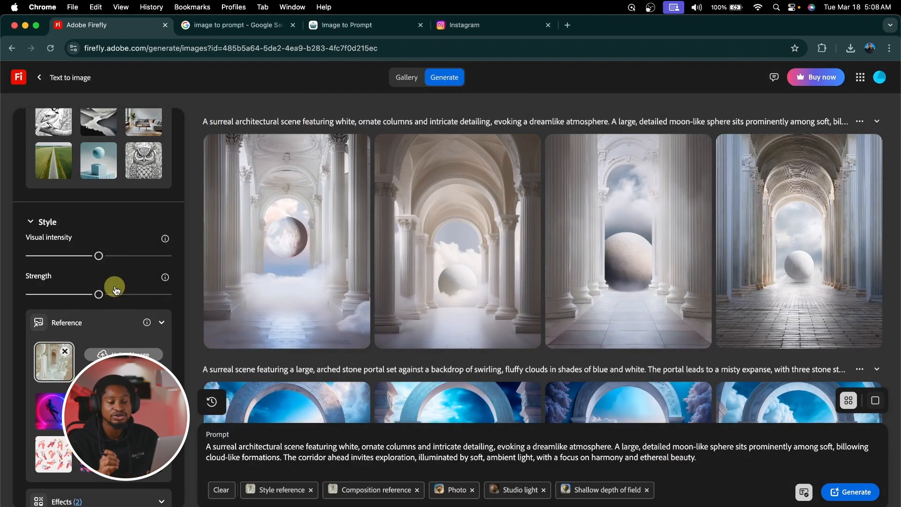
Raise the Composition reference Strength to its maximum and generate new images.
scroll(104, 267, up, 5)
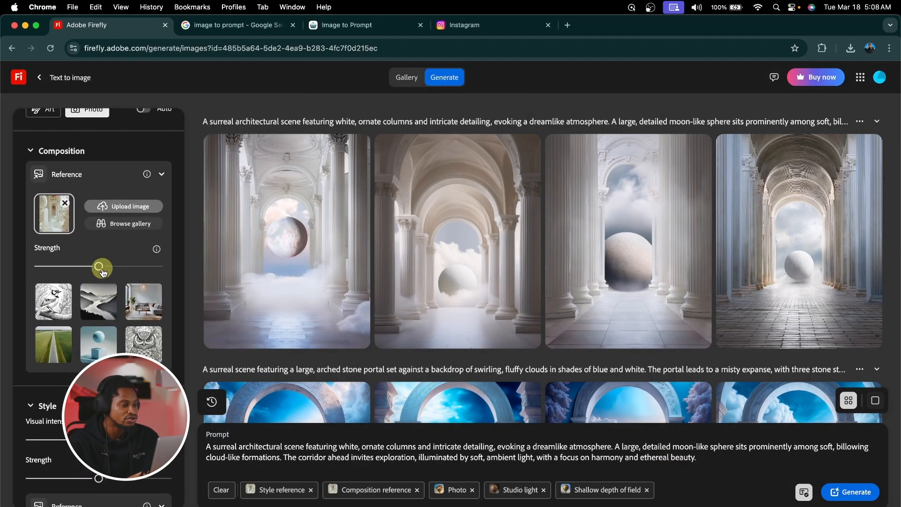
drag(102, 267, 184, 266)
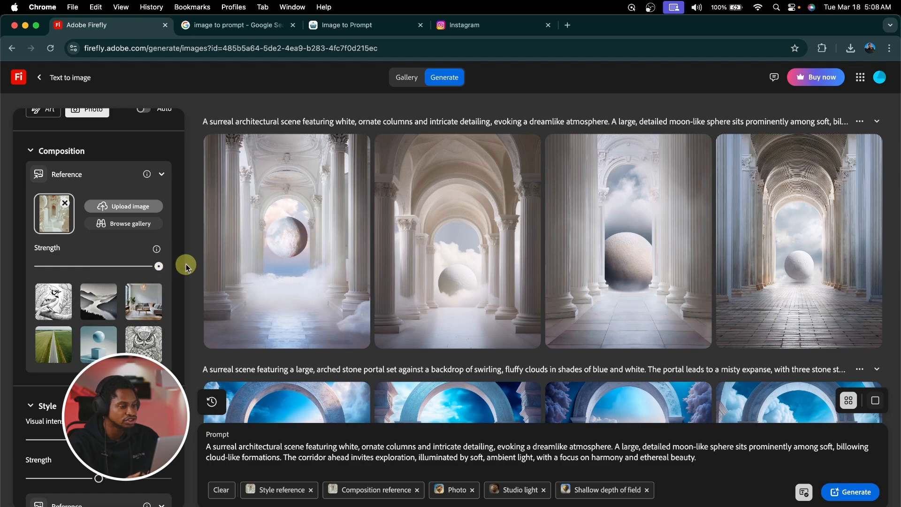
click(866, 500)
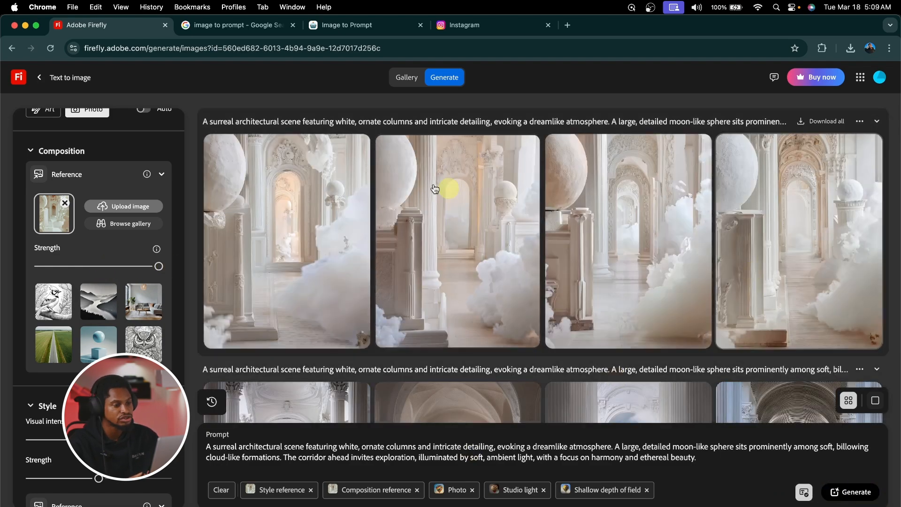
View the four new images enlarged one by one and compare the last one with the original photo in Image to Prompt.
click(290, 238)
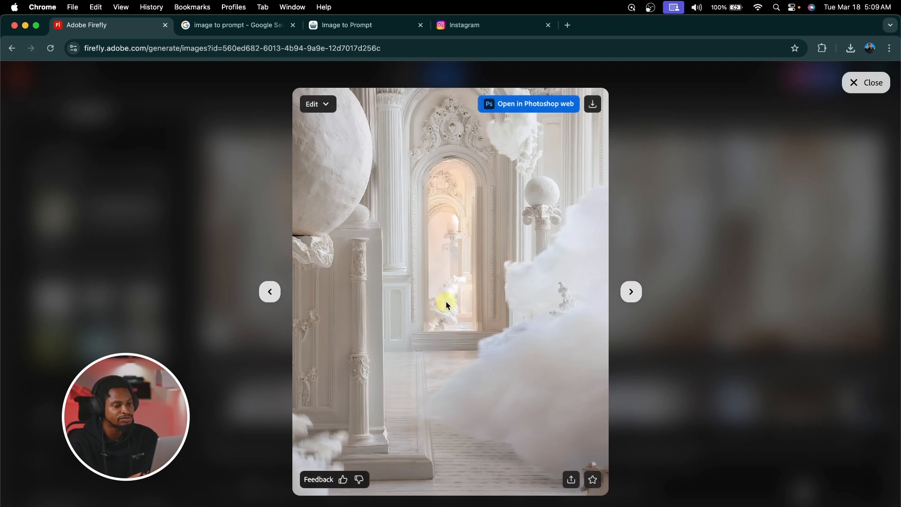
click(633, 295)
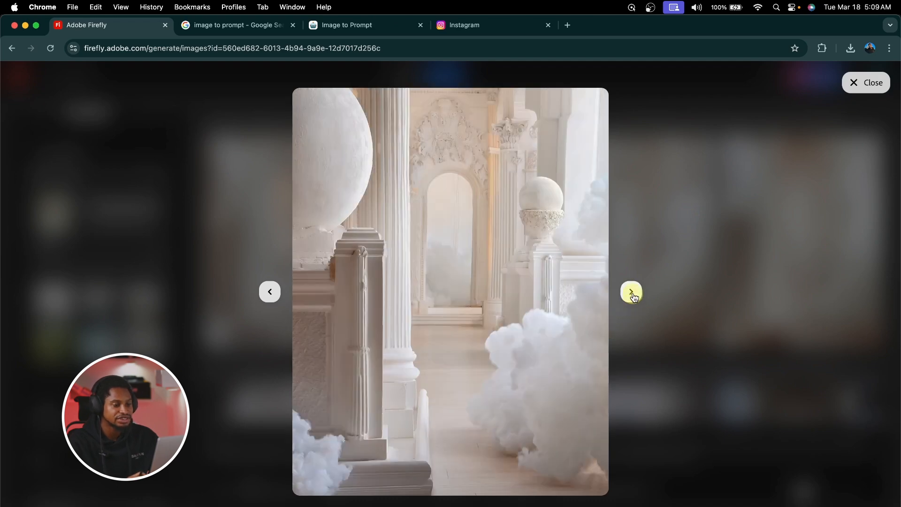
click(634, 295)
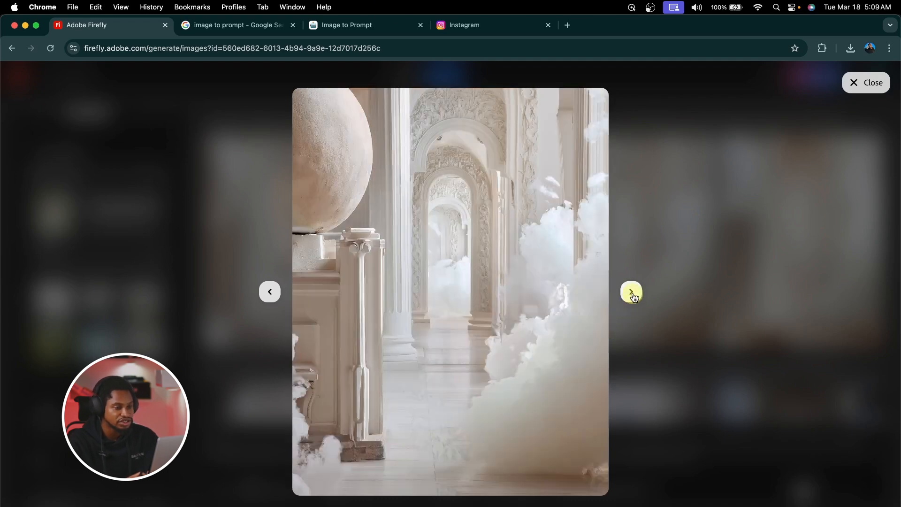
click(633, 296)
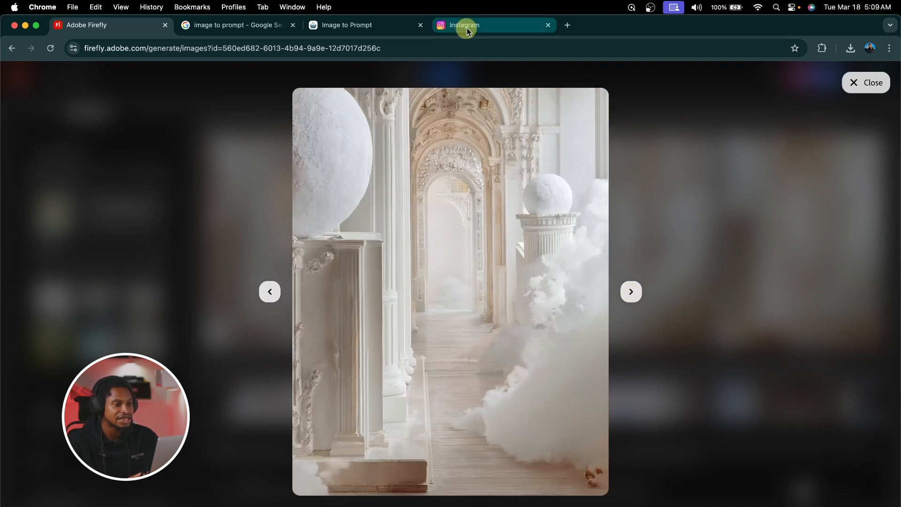
click(370, 26)
scroll(291, 310, down, 1)
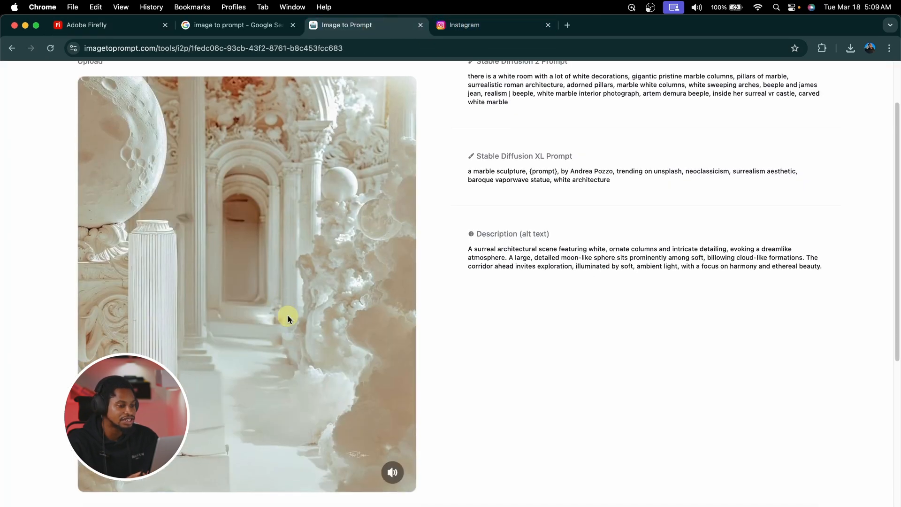
key(super+1)
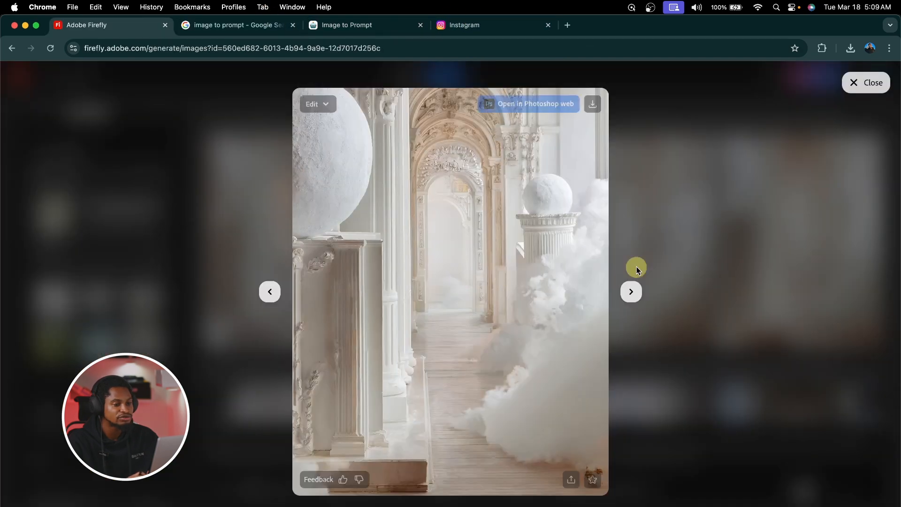
Download the fourth generated image and close its enlarged view.
click(594, 106)
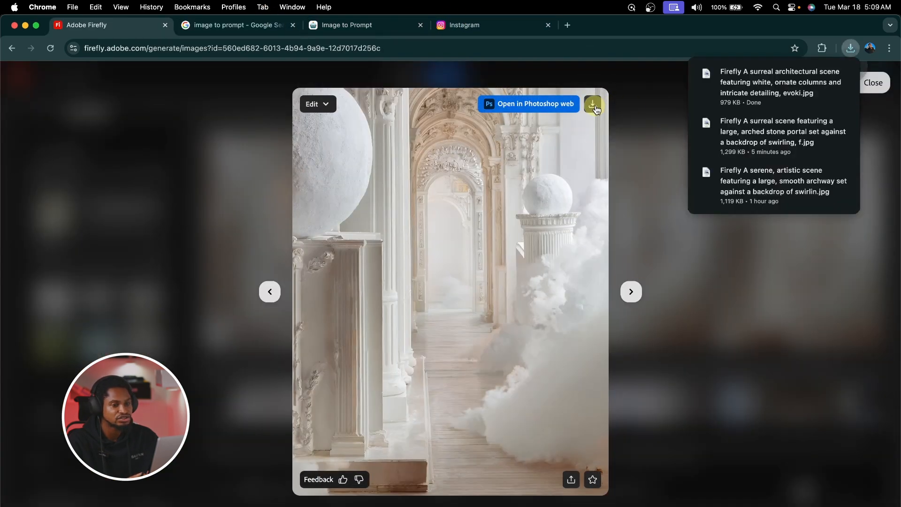
click(868, 85)
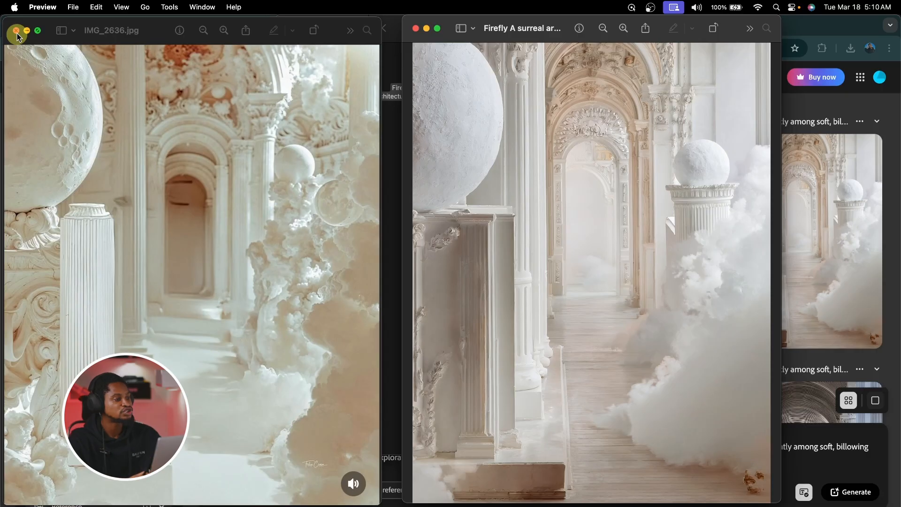
Close the two comparison images in Preview, and preview the Firefly serene archway image in the Downloads folder.
click(15, 28)
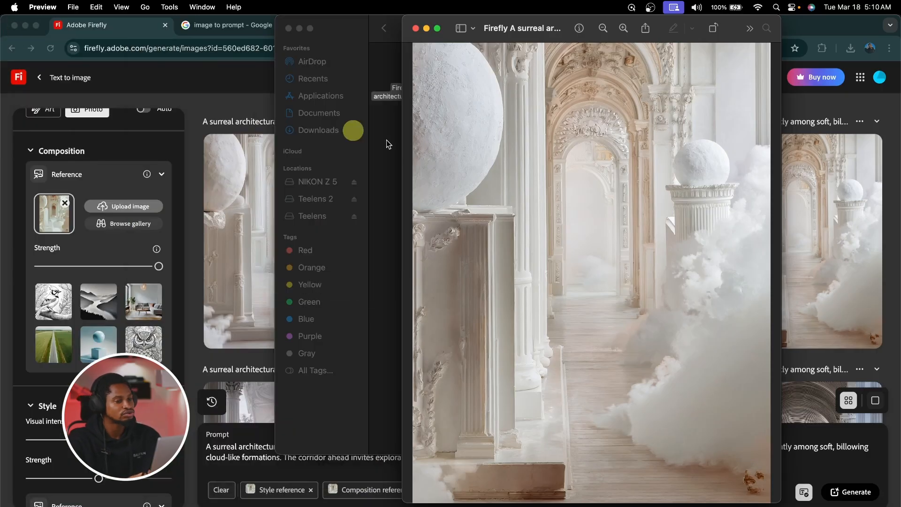
click(416, 29)
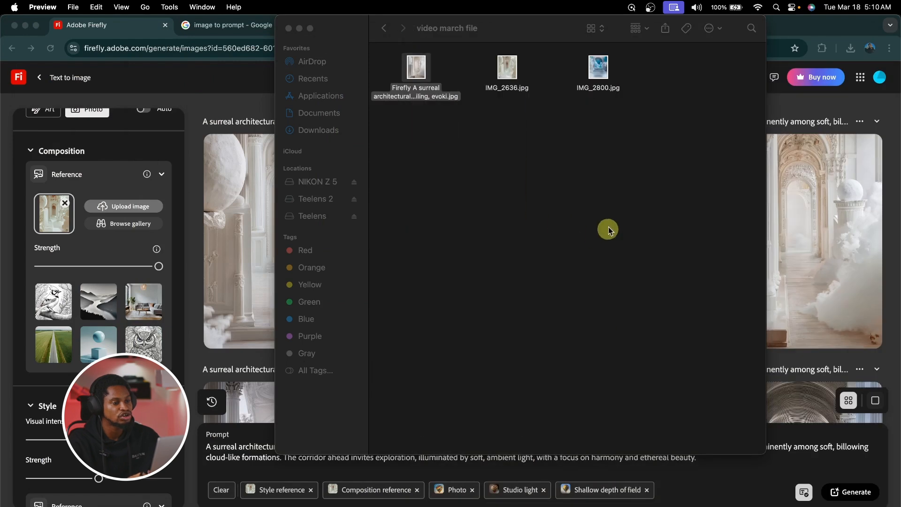
click(391, 35)
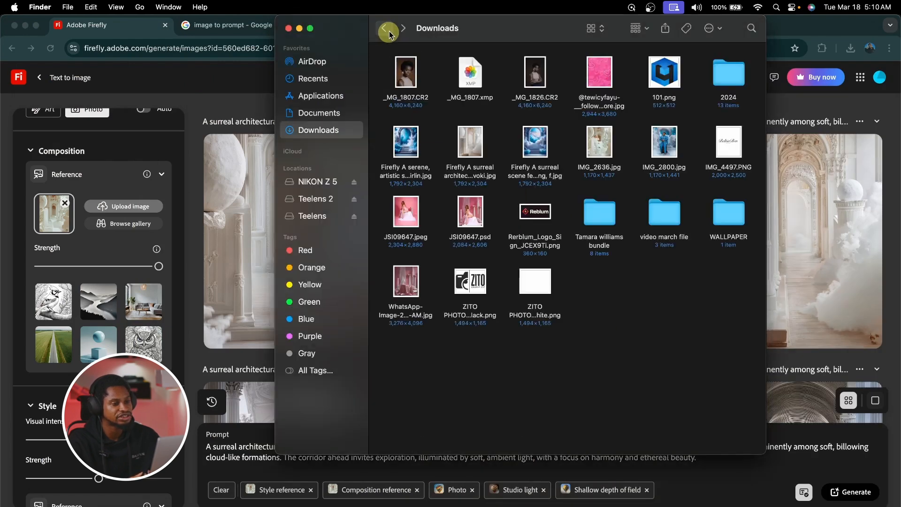
click(415, 143)
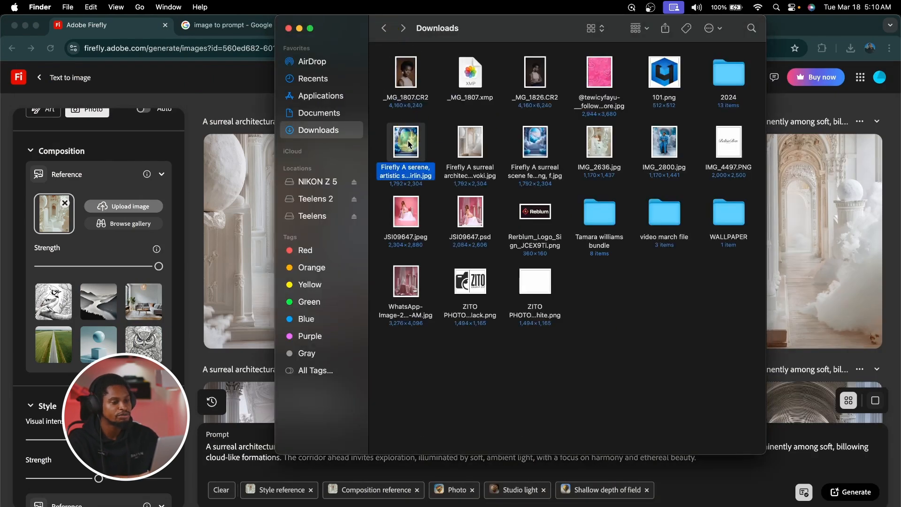
key(space)
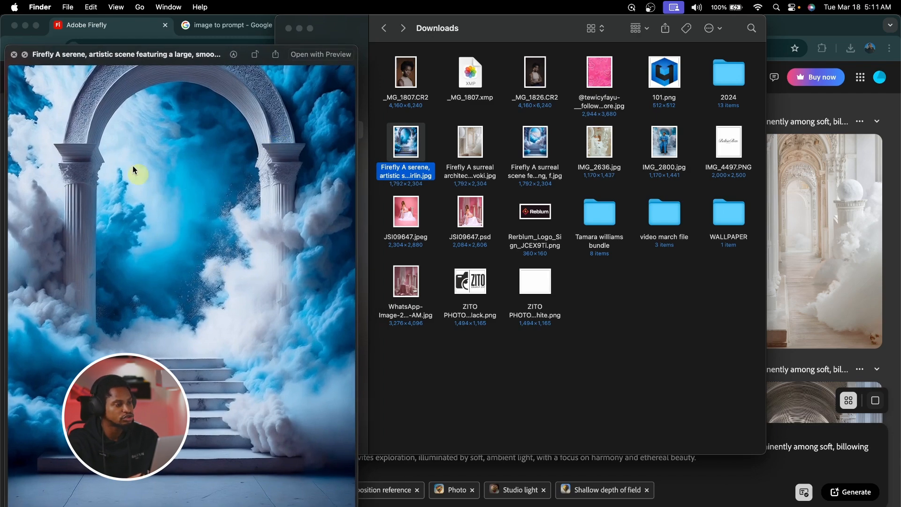
click(14, 55)
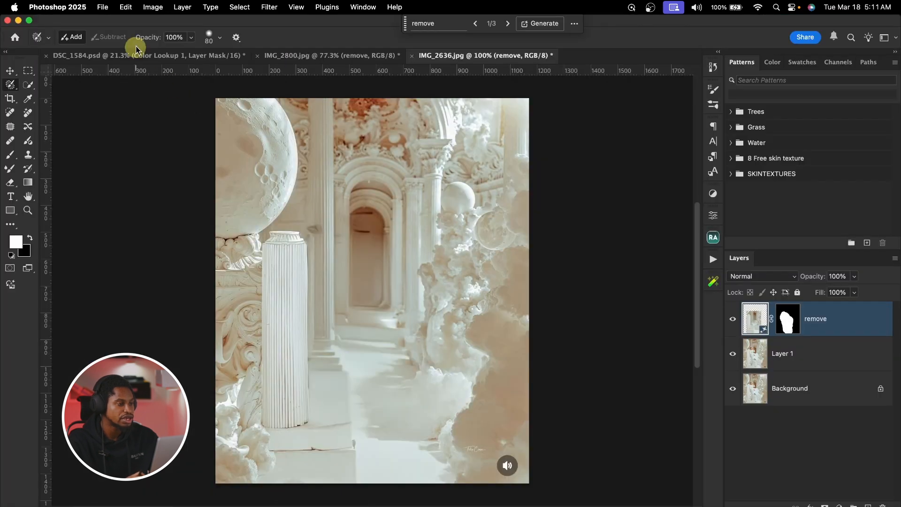
Switch to the DSC_1584.psd portrait in Photoshop and duplicate Layer 11.
click(131, 54)
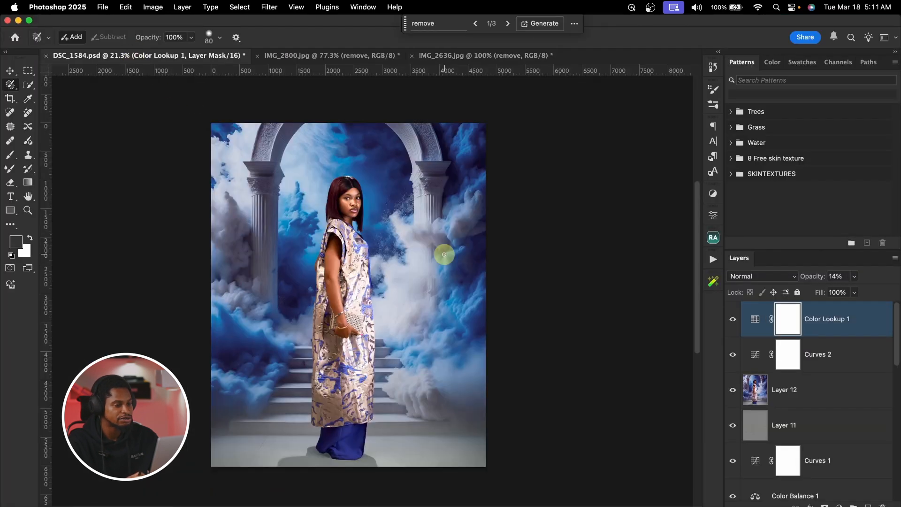
scroll(803, 425, down, 5)
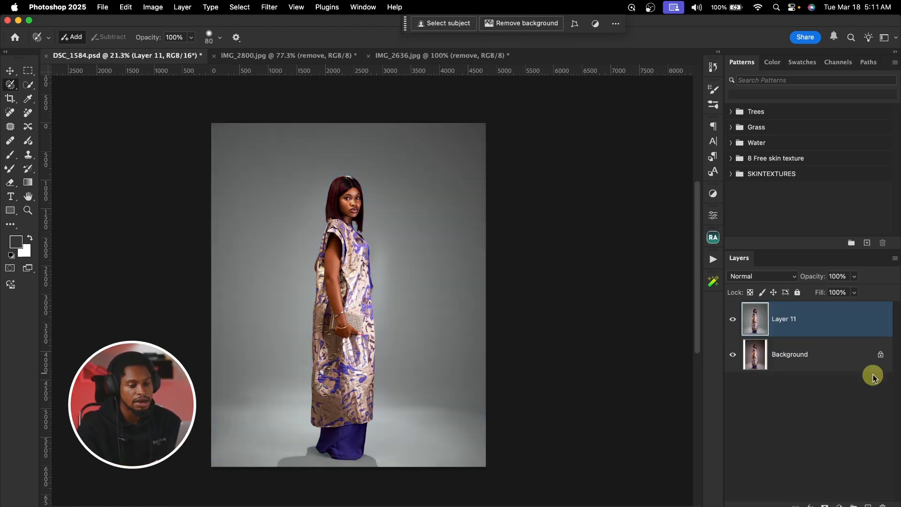
key(super+j)
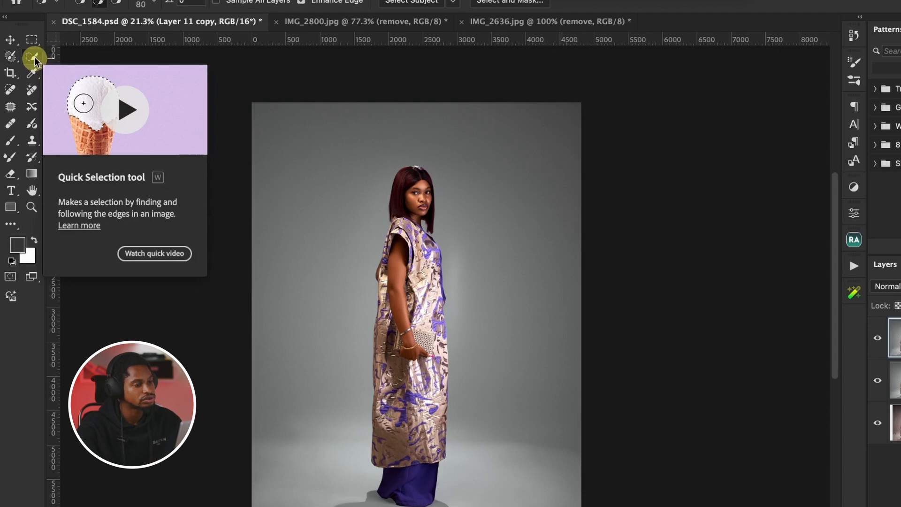
Select the woman on the duplicated layer using Select Subject with Cloud (Detailed results), and invert the selection.
click(452, 1)
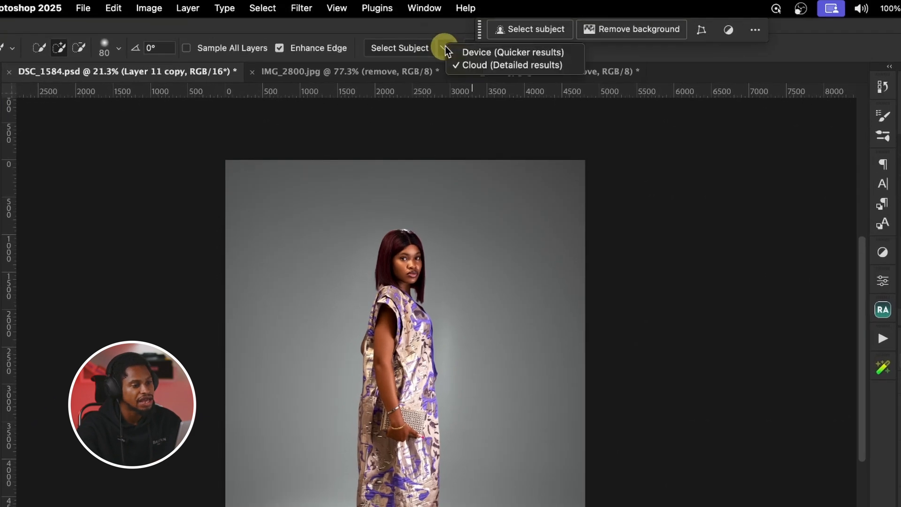
click(536, 65)
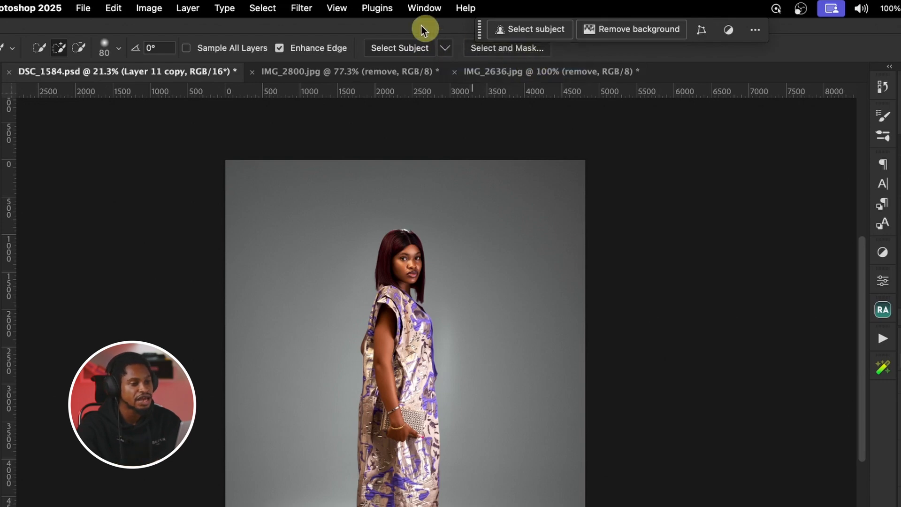
click(392, 49)
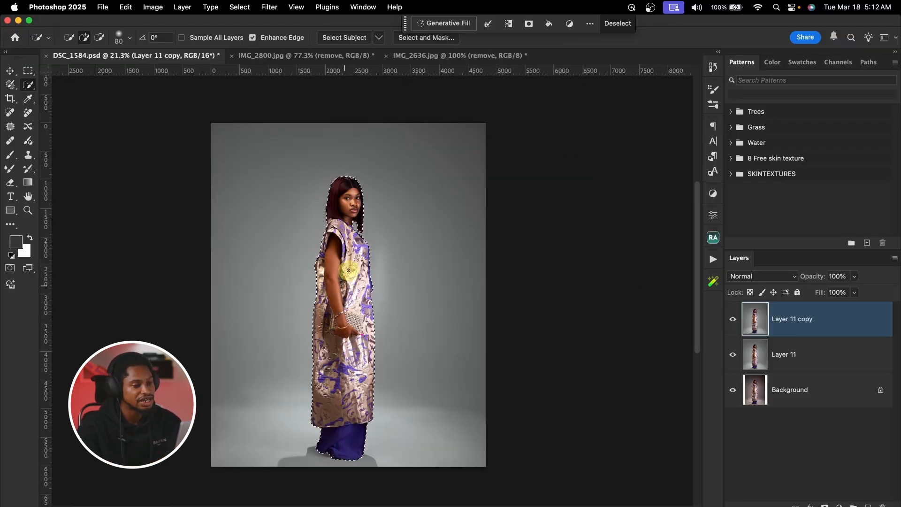
key(super+shift+i)
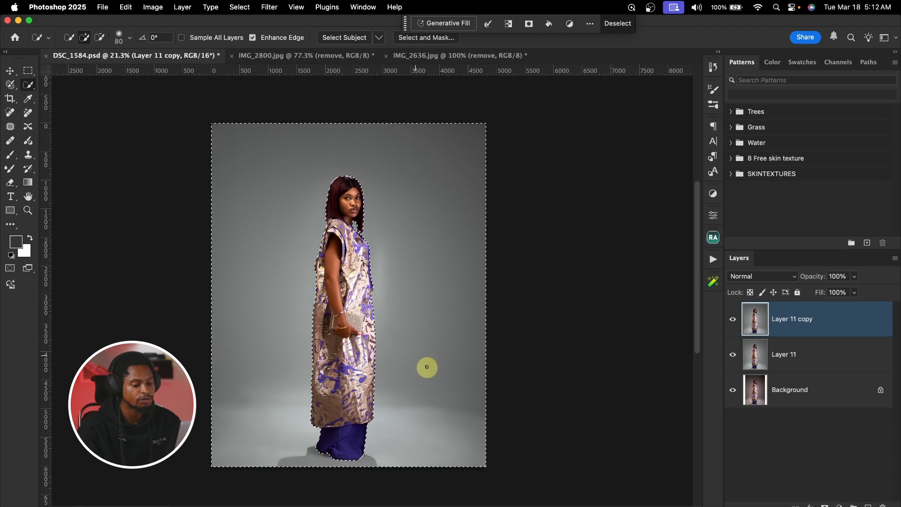
Copy the selected studio backdrop to a new layer and check its cutout by briefly hiding the layers beneath it.
key(super+j)
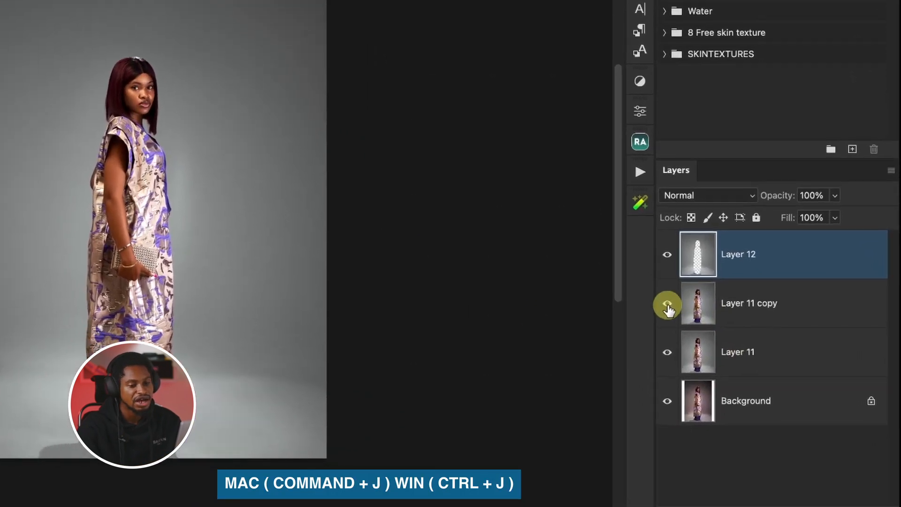
click(706, 333)
click(706, 375)
click(706, 415)
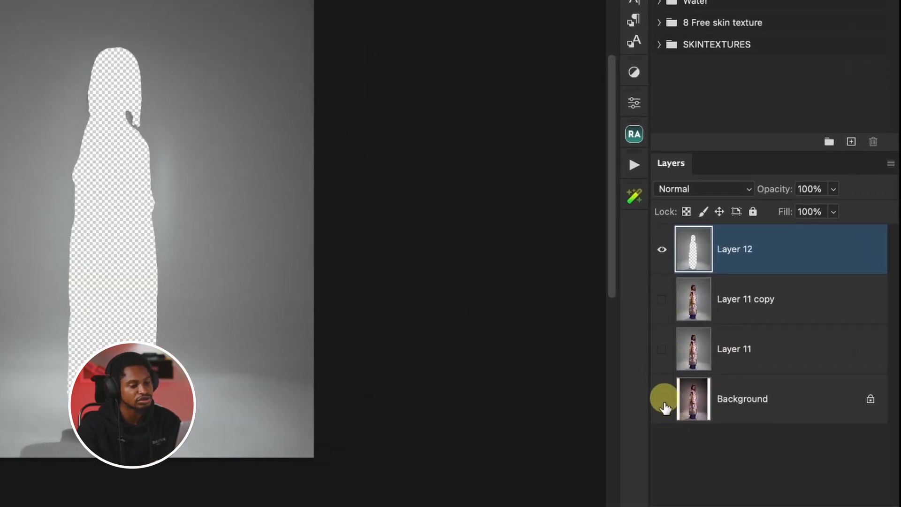
click(662, 399)
click(662, 298)
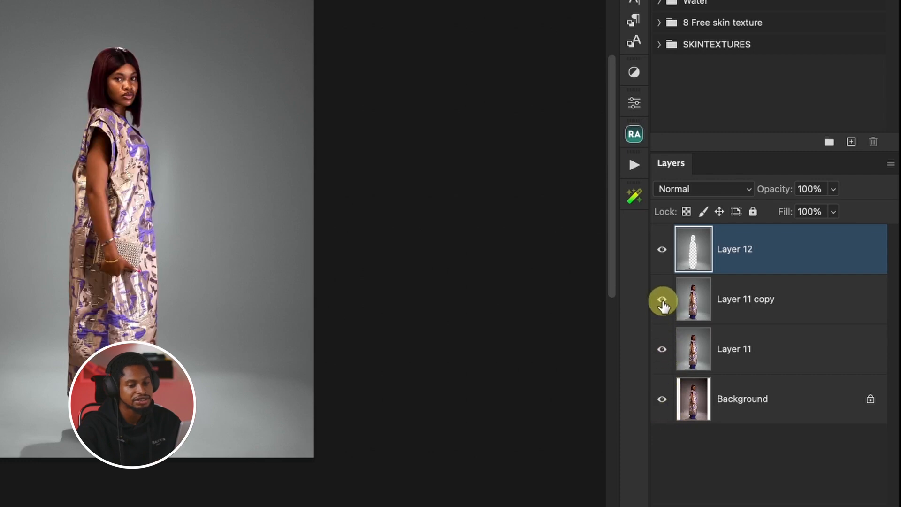
Rename the Layer 11 copy as "subkect" and the cut-out backdrop layer above it as "background".
double_click(740, 299)
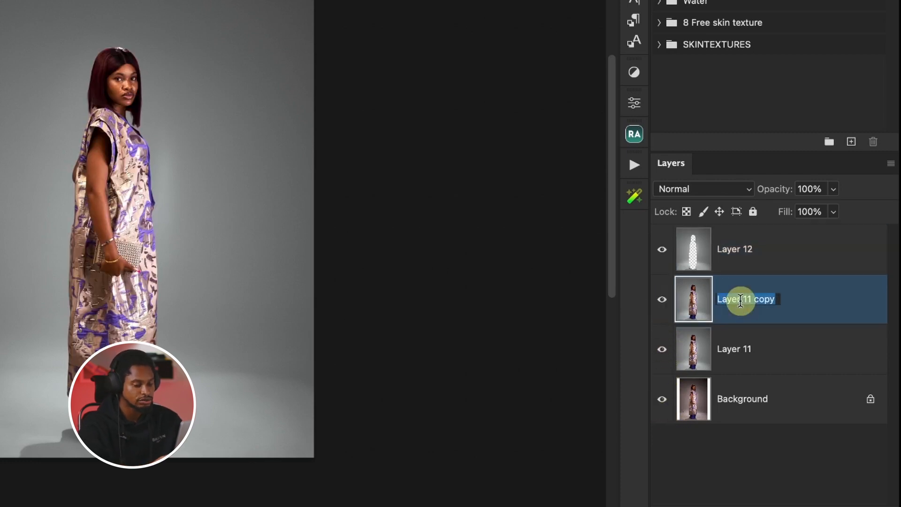
key(Return)
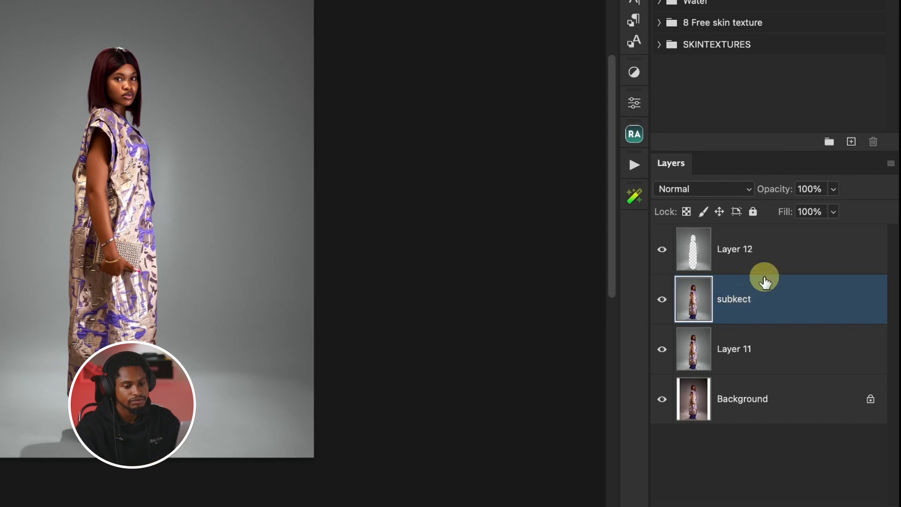
click(736, 253)
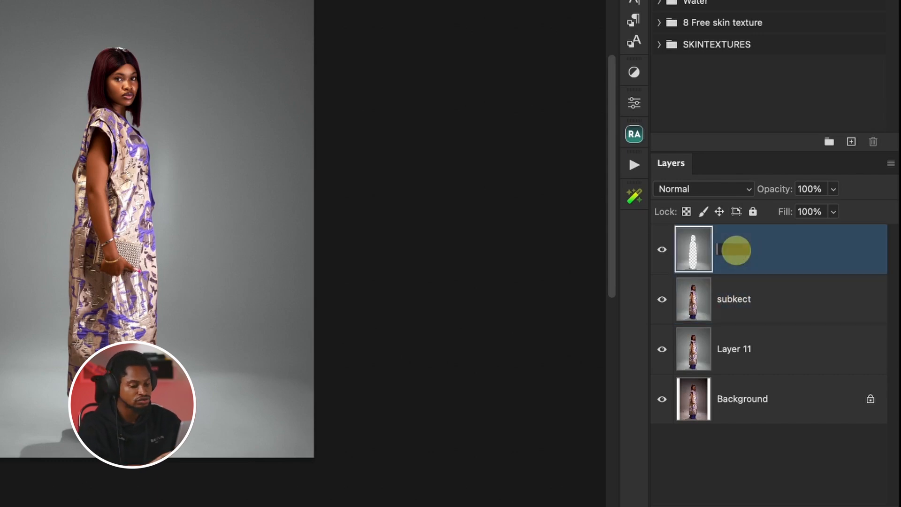
text(background)
Mask the subkect layer with the inverted outline of the background layer, and move the background layer below it.
click(732, 308)
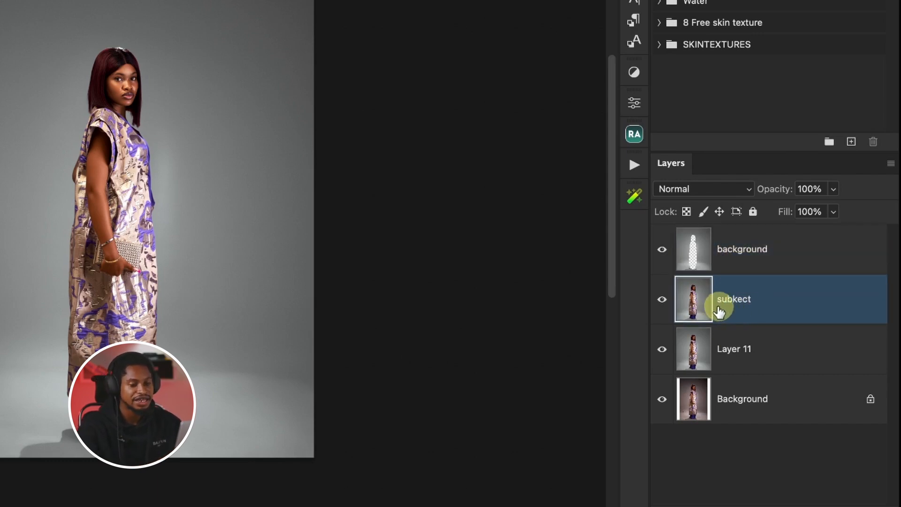
super+click(695, 253)
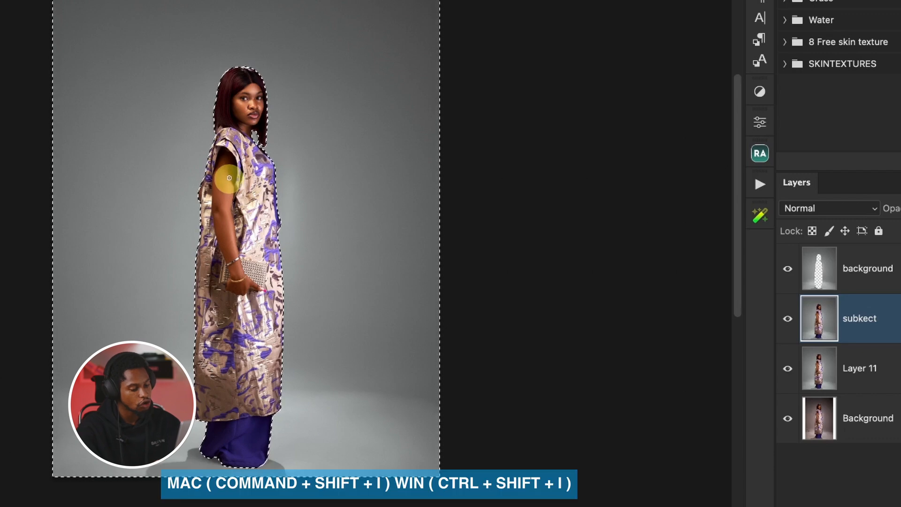
key(super+shift+i)
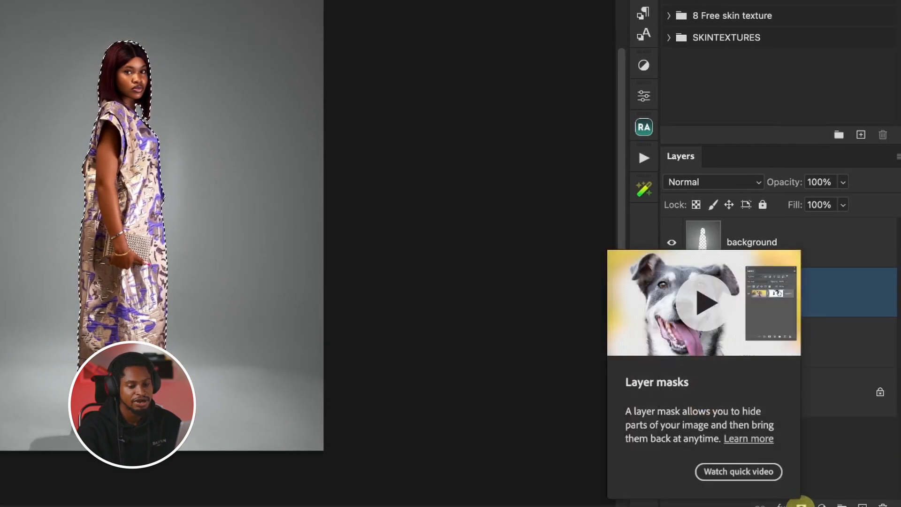
click(801, 504)
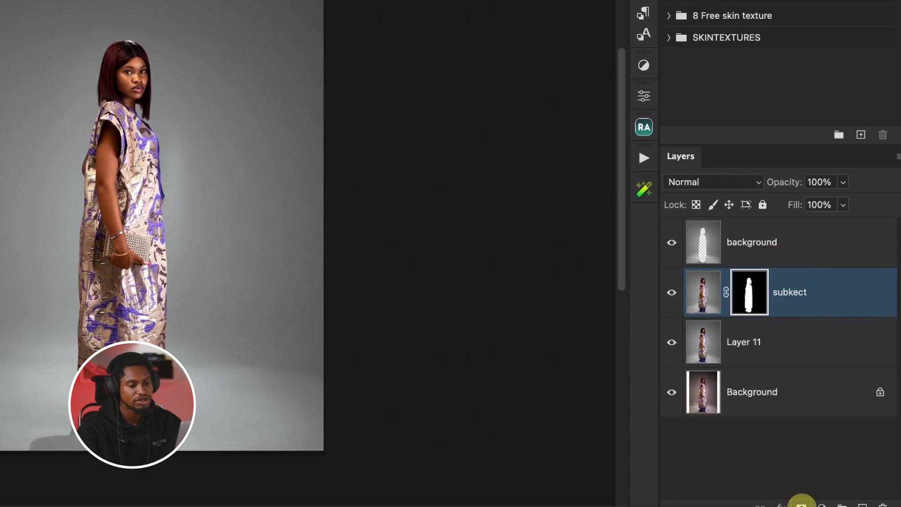
click(812, 254)
drag(840, 248, 832, 305)
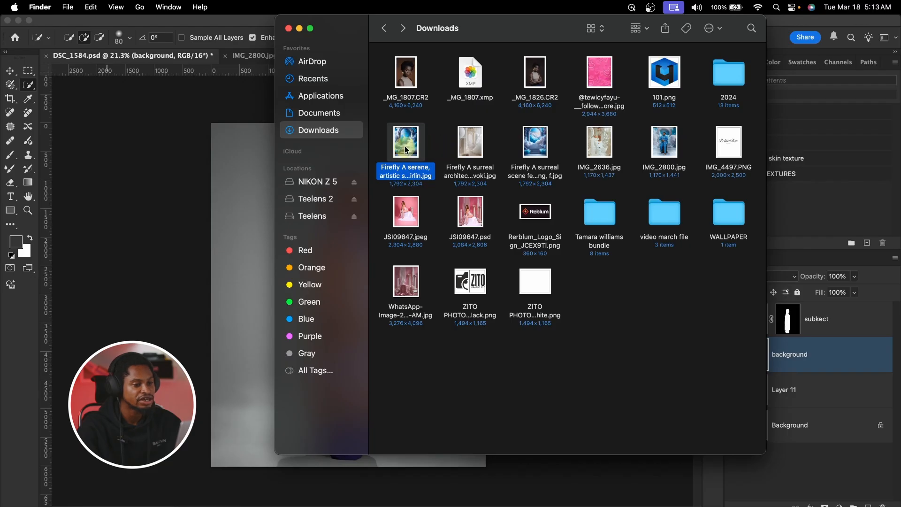
Place the Firefly serene archway image above the background layer, scaled to about 69% and aligned to the canvas's lower edge, and give it a layer mask.
drag(407, 150, 227, 262)
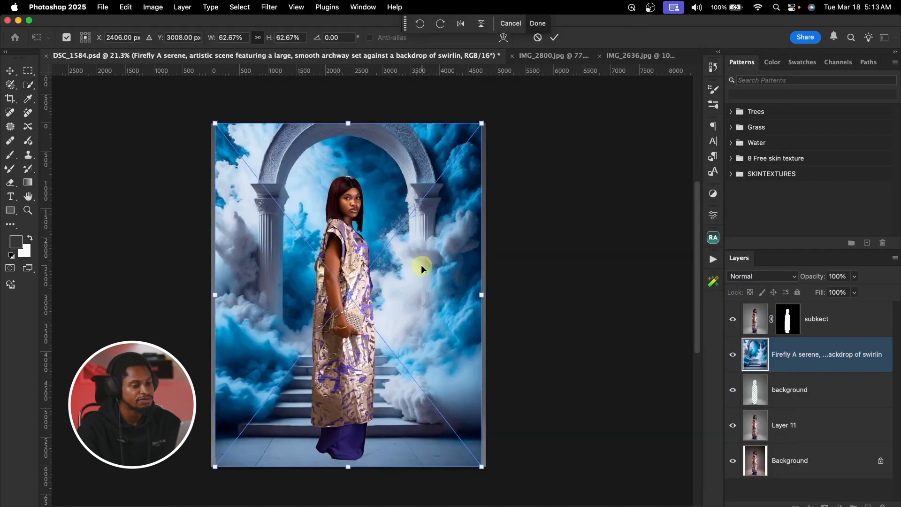
drag(481, 296, 495, 295)
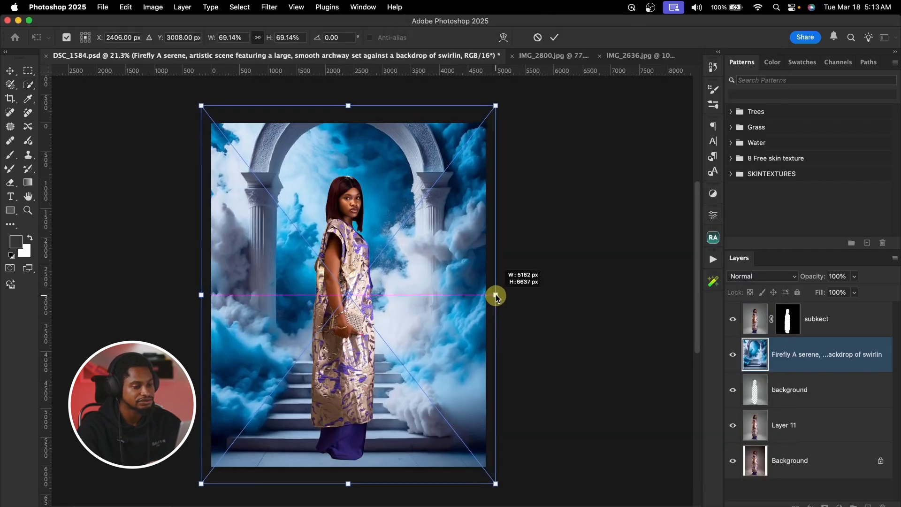
drag(438, 316, 439, 297)
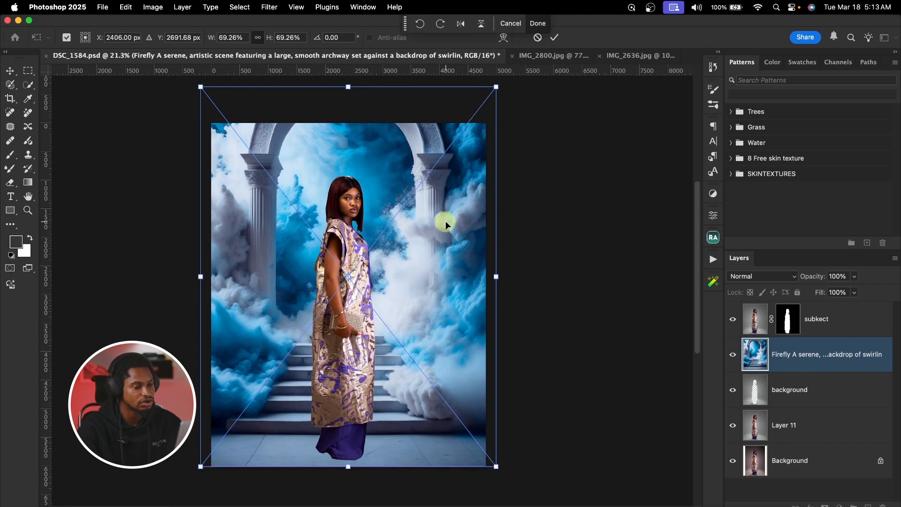
click(557, 40)
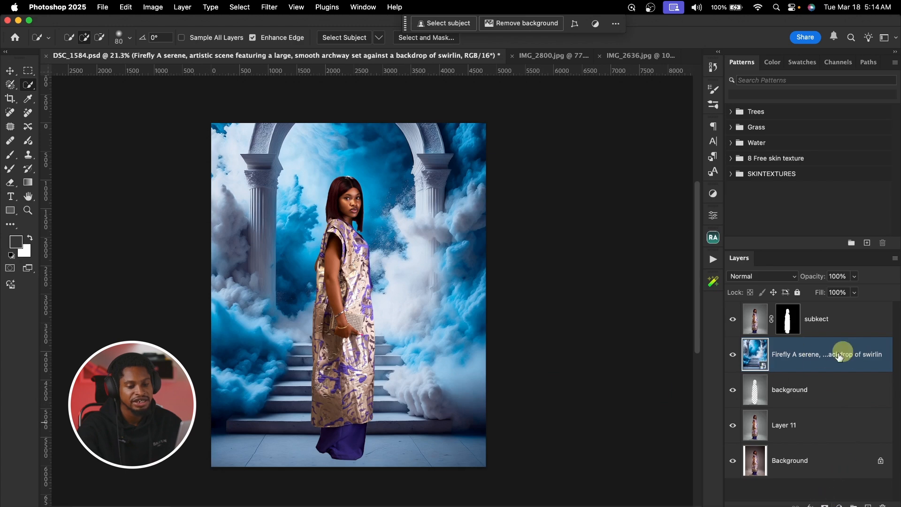
click(825, 504)
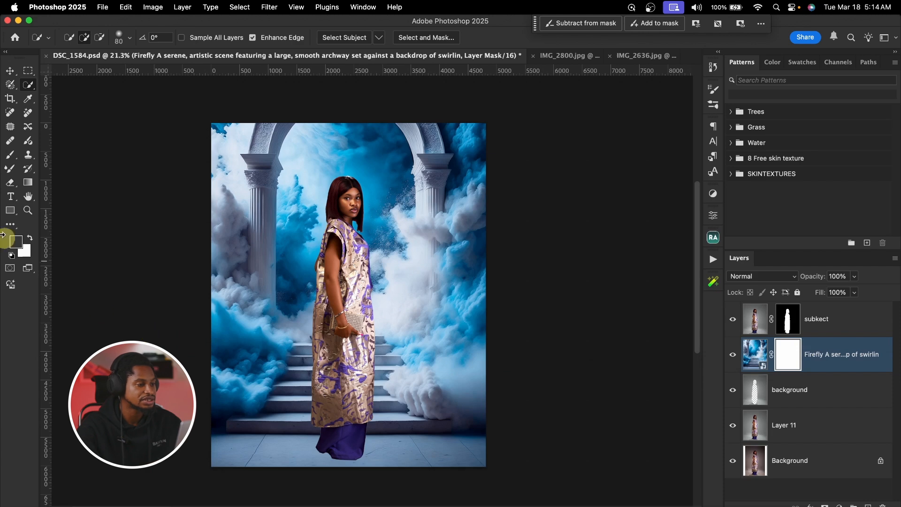
Try a linear gradient on the archway layer's mask from the canvas's lower edge up to the woman's hand, and undo it.
click(27, 183)
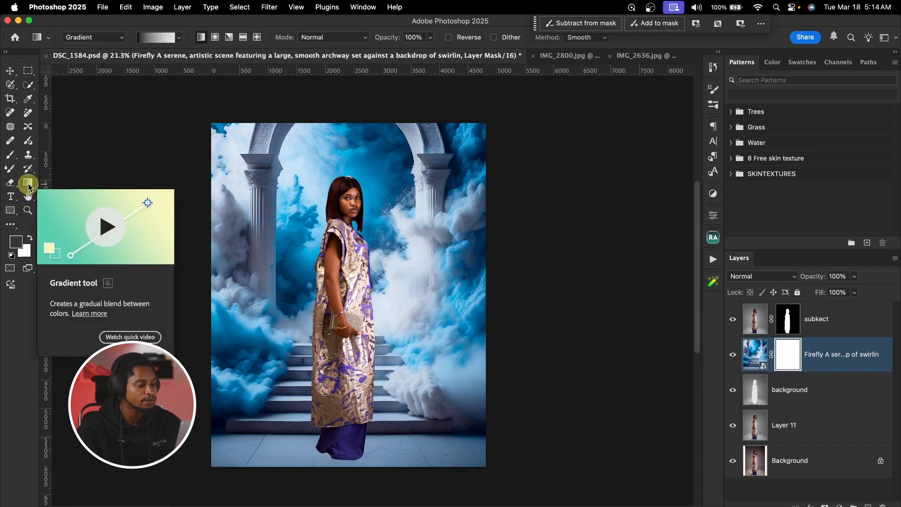
click(178, 37)
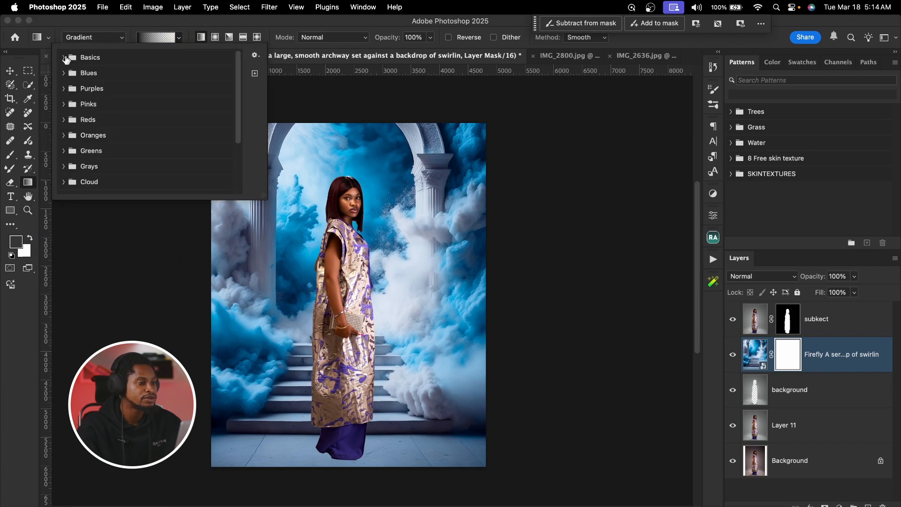
click(64, 57)
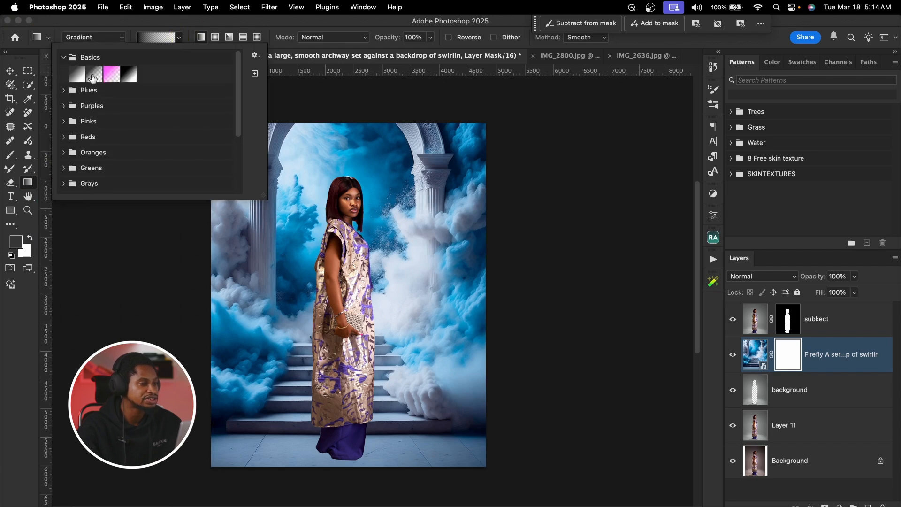
click(81, 248)
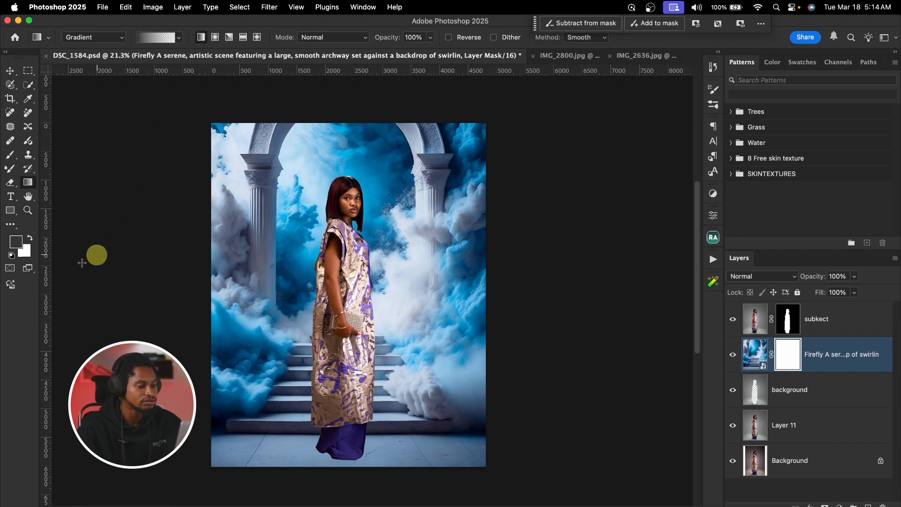
drag(353, 467, 357, 339)
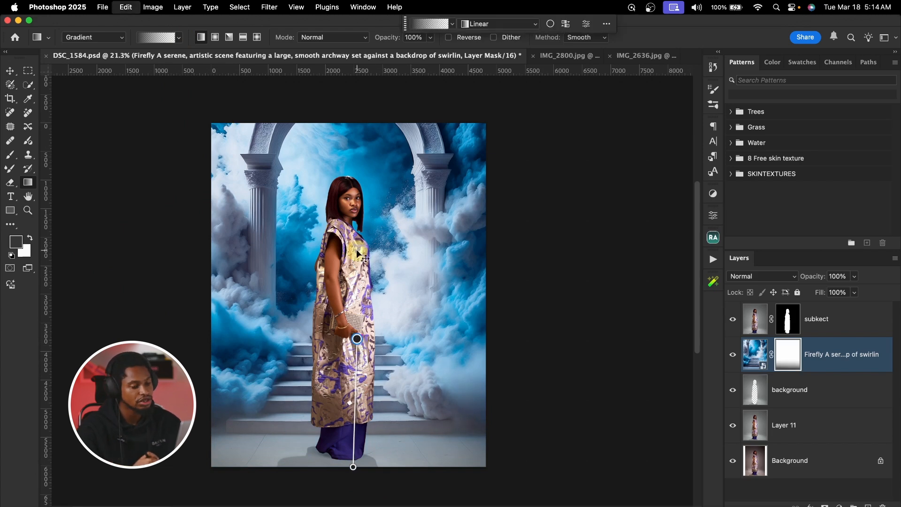
key(Escape)
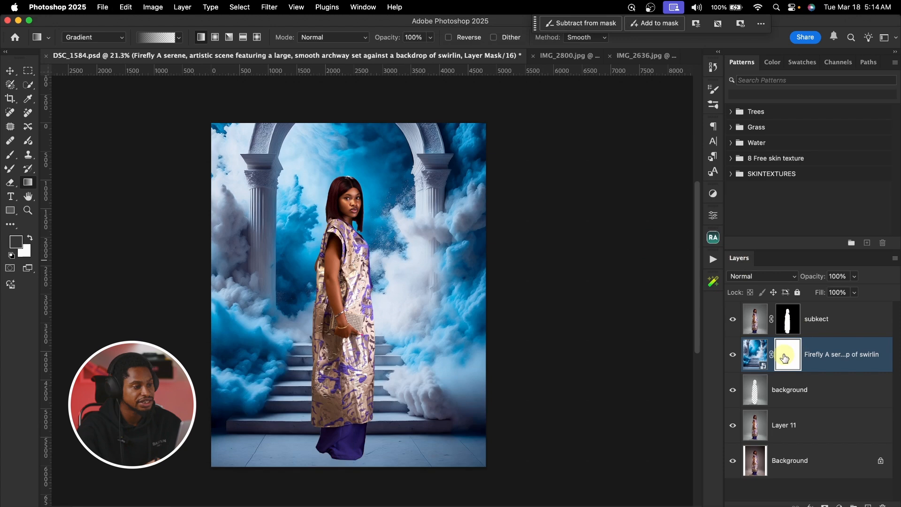
Try brushing black over the floor on the archway layer's mask and restoring part of it with white, and undo the strokes.
click(12, 156)
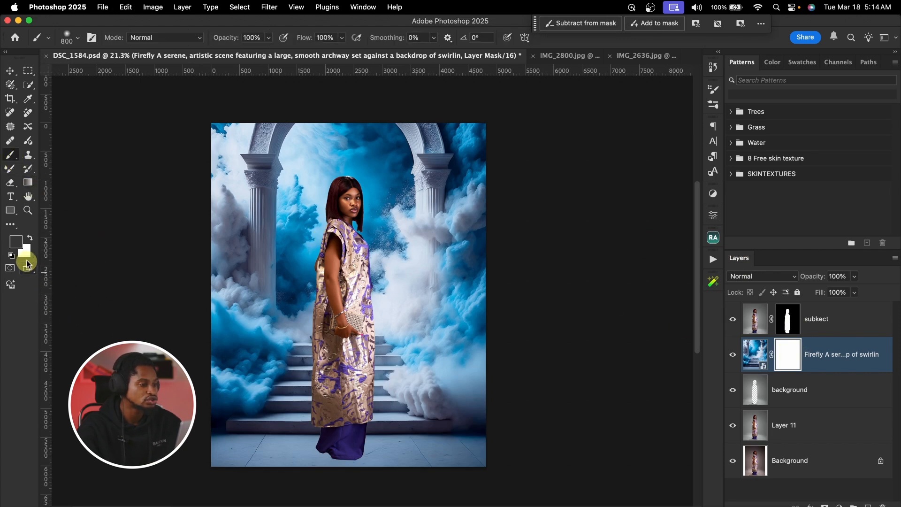
click(11, 255)
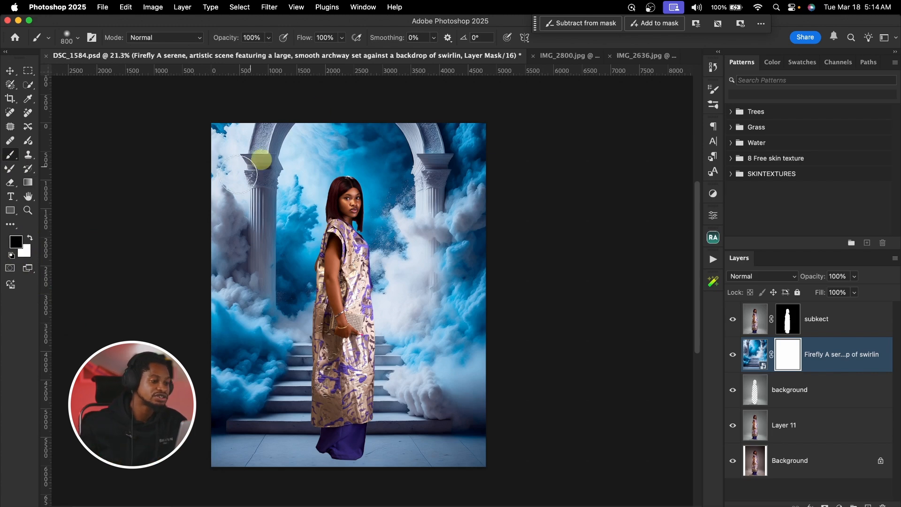
mouse_move(341, 462)
mouse_down()
mouse_move(307, 466)
mouse_move(418, 447)
mouse_move(228, 479)
mouse_move(314, 458)
mouse_move(206, 465)
mouse_move(382, 449)
mouse_move(358, 451)
mouse_move(510, 453)
mouse_move(369, 464)
mouse_move(193, 461)
mouse_move(382, 448)
mouse_move(454, 456)
mouse_move(289, 472)
mouse_up()
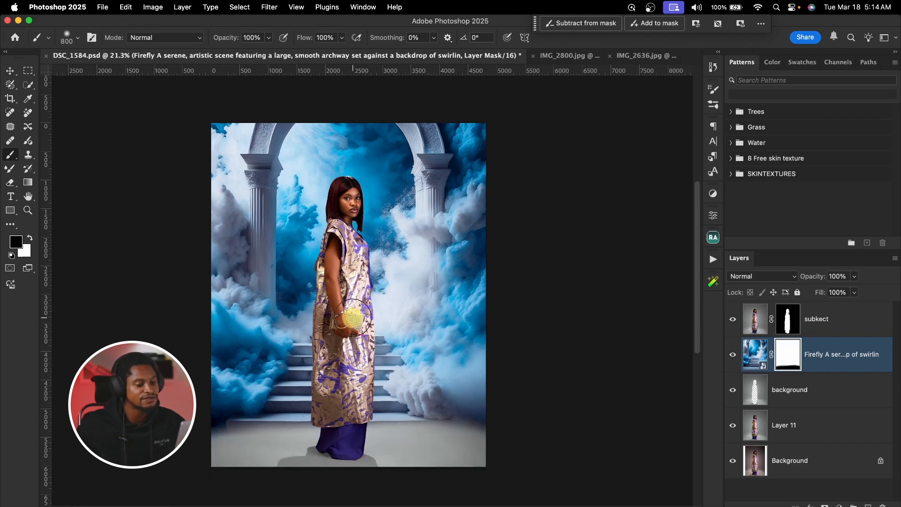
key(x)
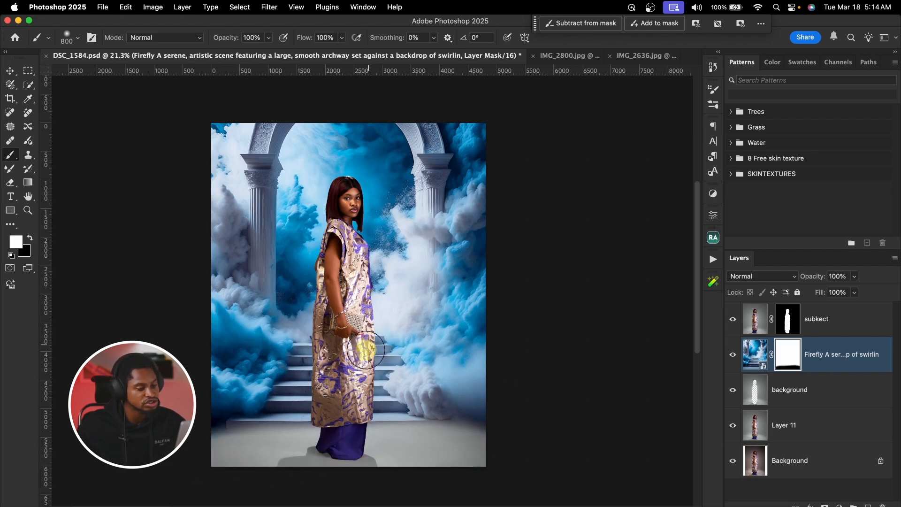
mouse_move(244, 423)
mouse_down()
mouse_move(327, 402)
mouse_move(308, 403)
mouse_move(322, 418)
mouse_move(483, 412)
mouse_move(177, 433)
mouse_up()
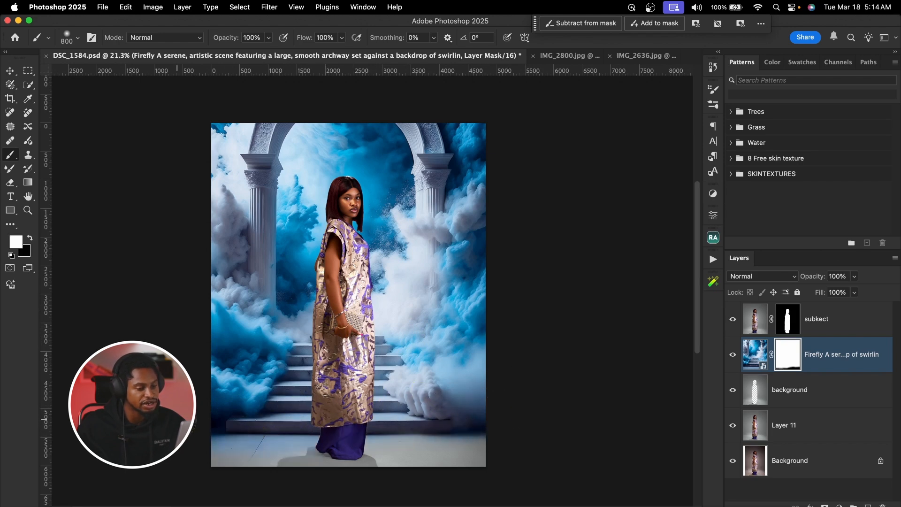
key(super+z)
key(super+z)
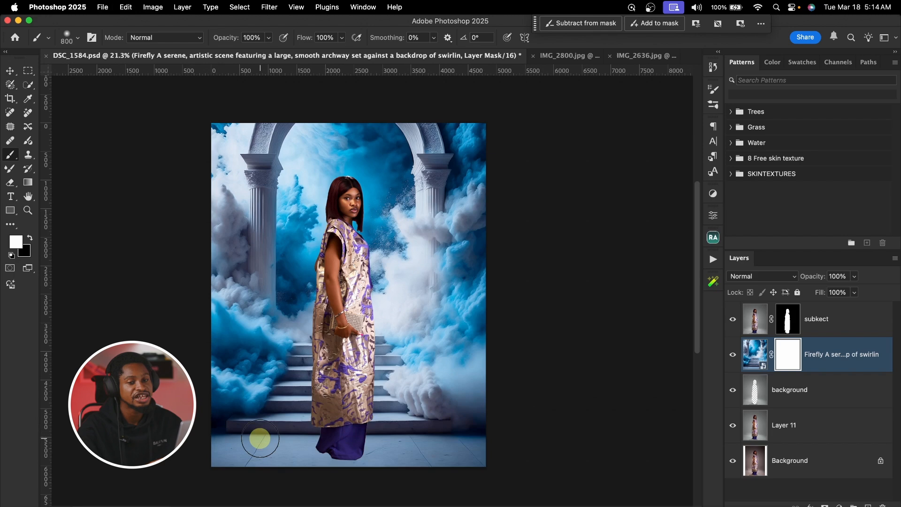
Fade the archway's floor into the studio floor with a linear mask gradient from the lower edge up to the woman's hand, and compare by toggling the layer.
click(28, 182)
drag(345, 466, 342, 314)
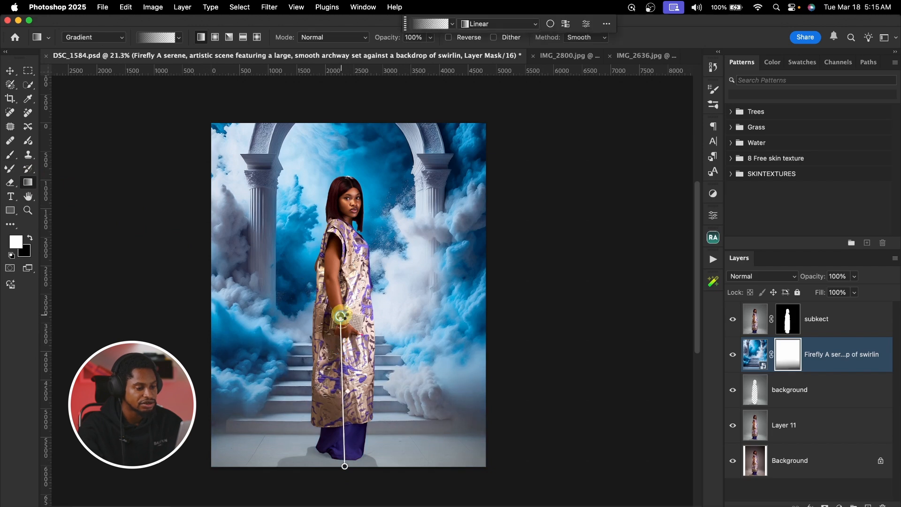
click(734, 358)
click(734, 357)
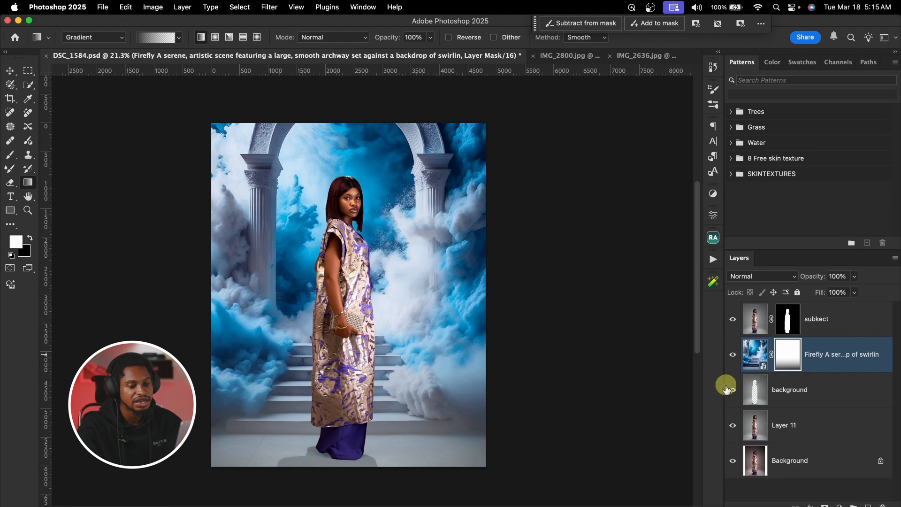
Apply a Gaussian Blur with a 3.5-pixel radius to the archway image itself, not its mask.
click(755, 363)
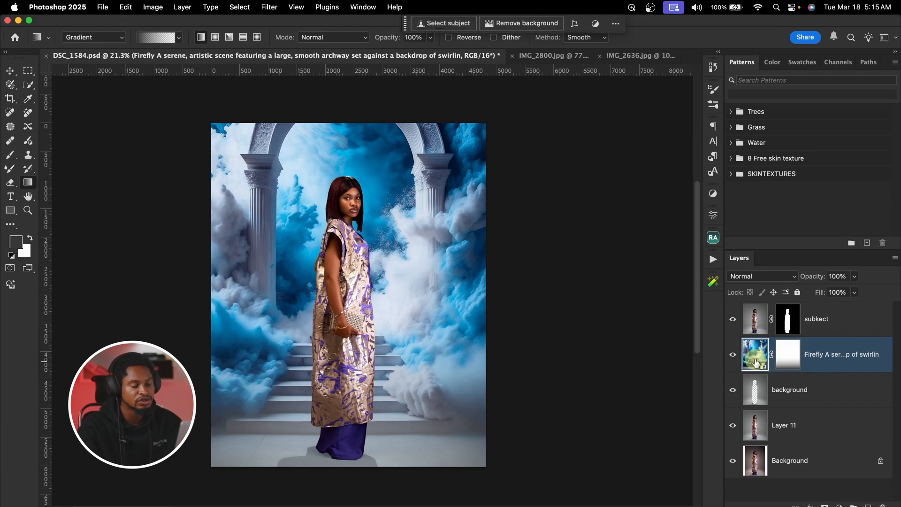
click(270, 8)
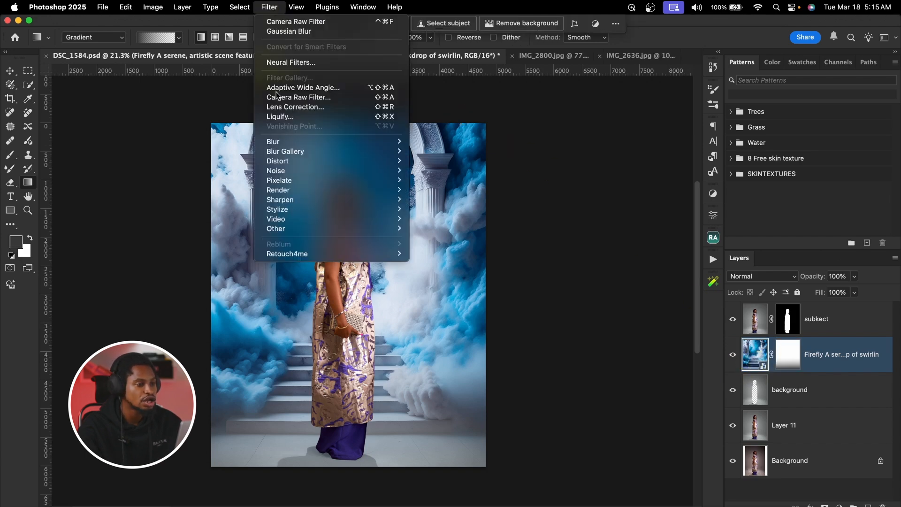
mouse_move(284, 141)
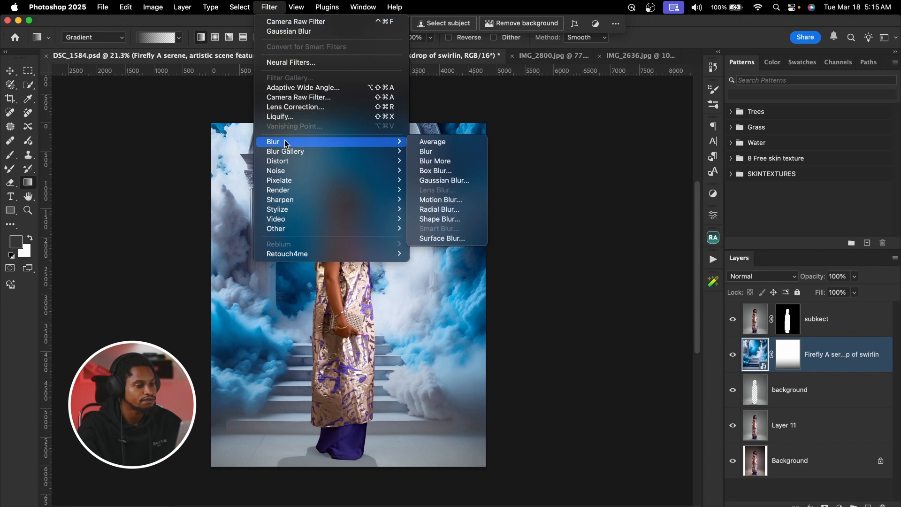
click(451, 181)
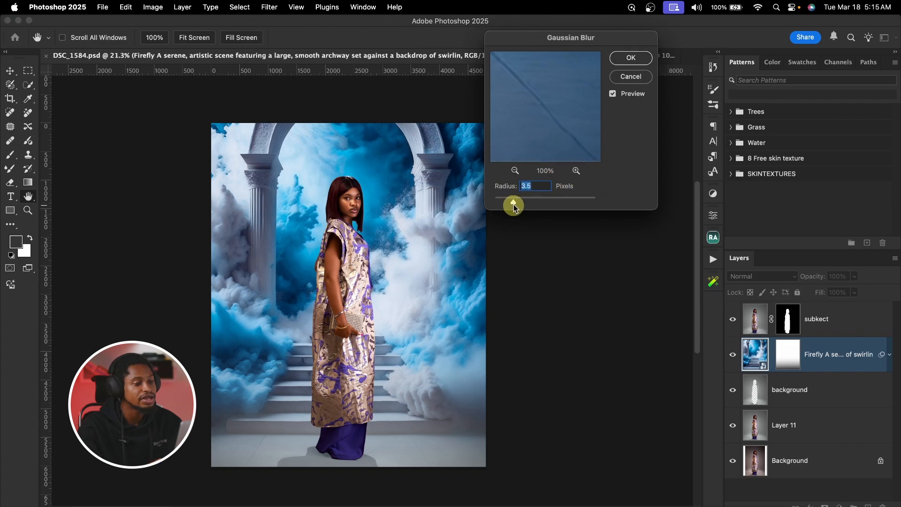
click(629, 57)
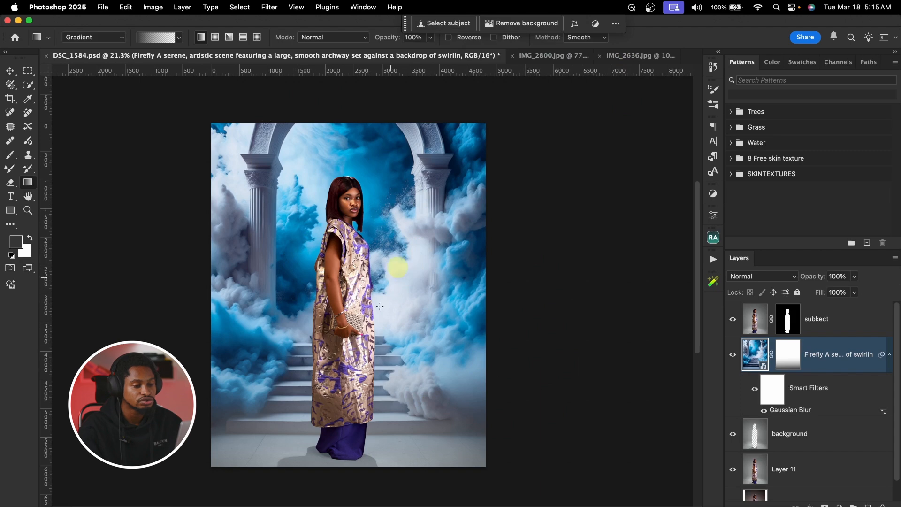
Add a Hue/Saturation adjustment above the archway layer and clip it to that layer only.
click(713, 193)
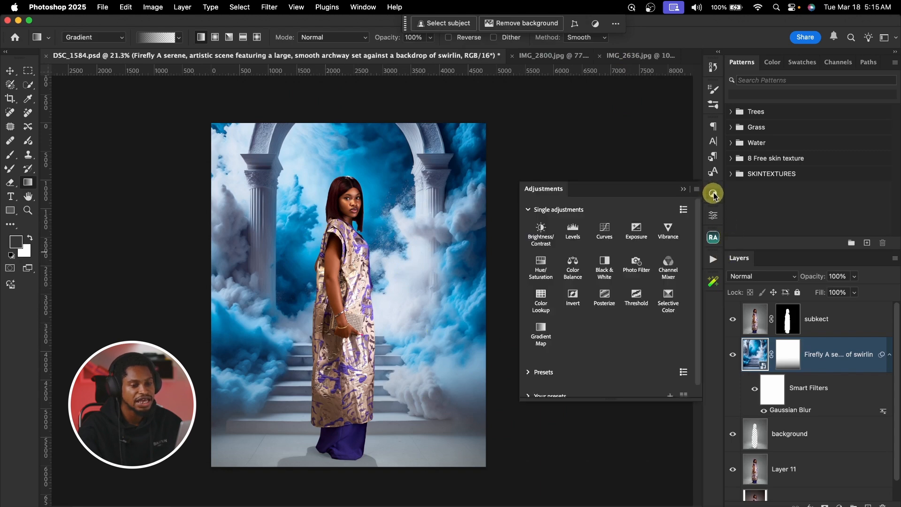
click(683, 188)
click(371, 7)
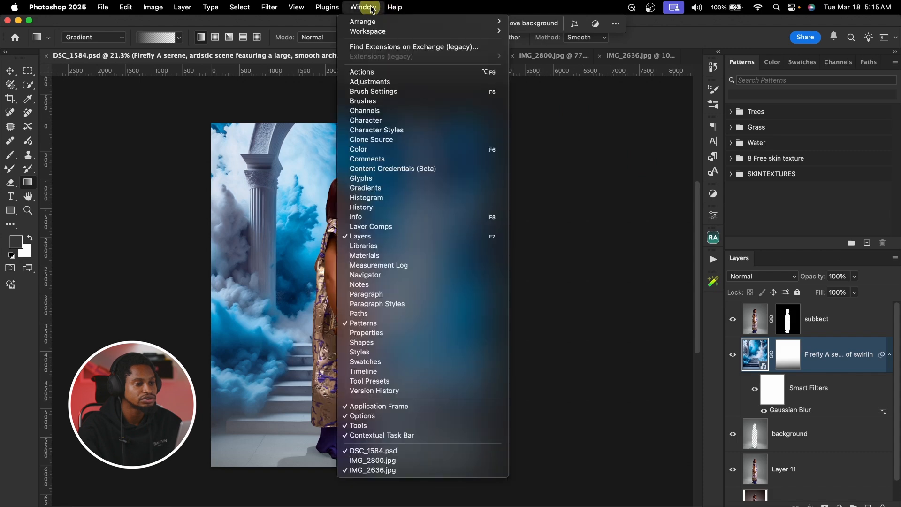
click(375, 82)
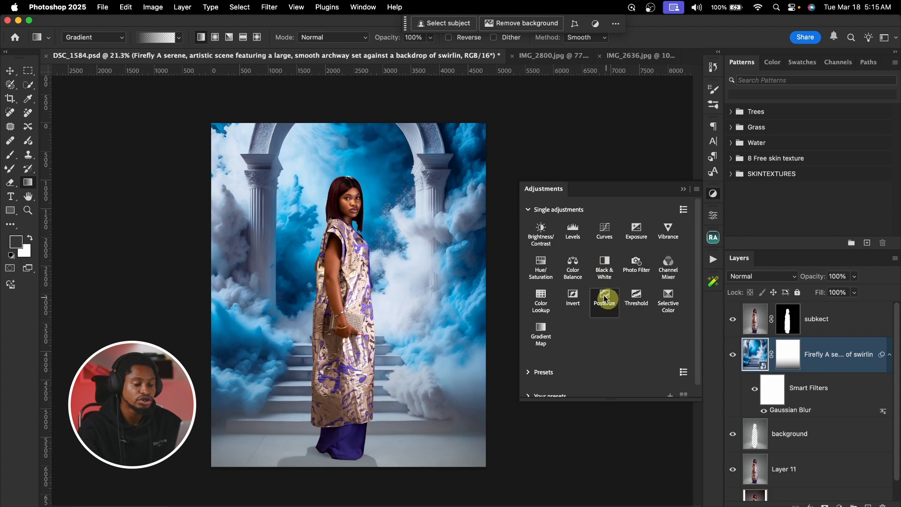
click(539, 270)
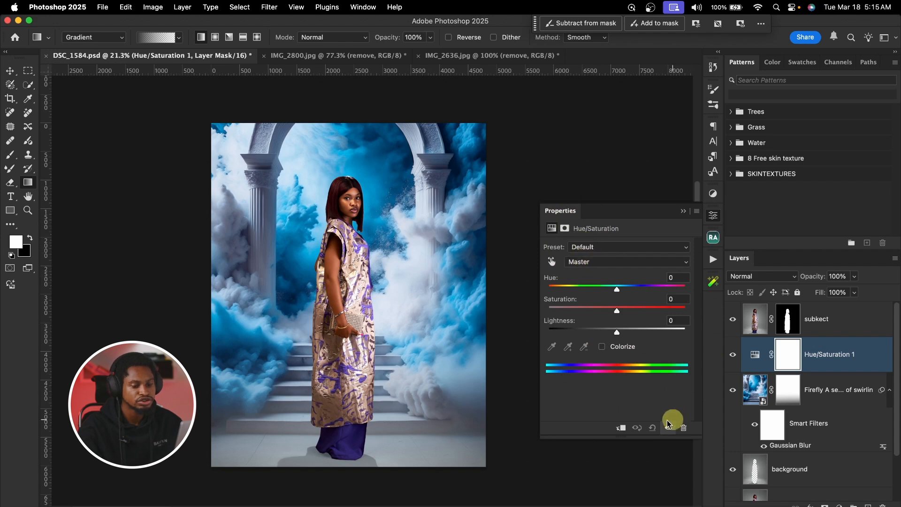
click(621, 429)
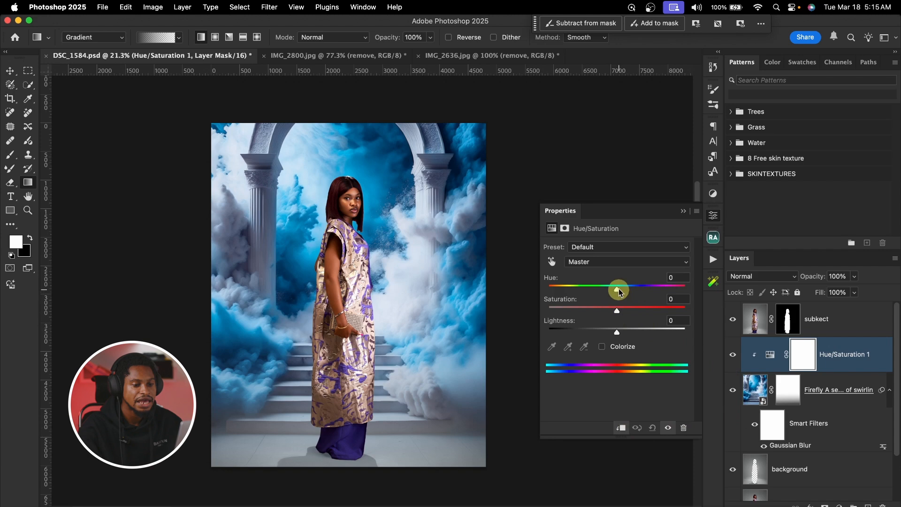
Try lowering the archway backdrop's saturation to -93 in the clipped adjustment, and undo it.
drag(617, 310, 552, 312)
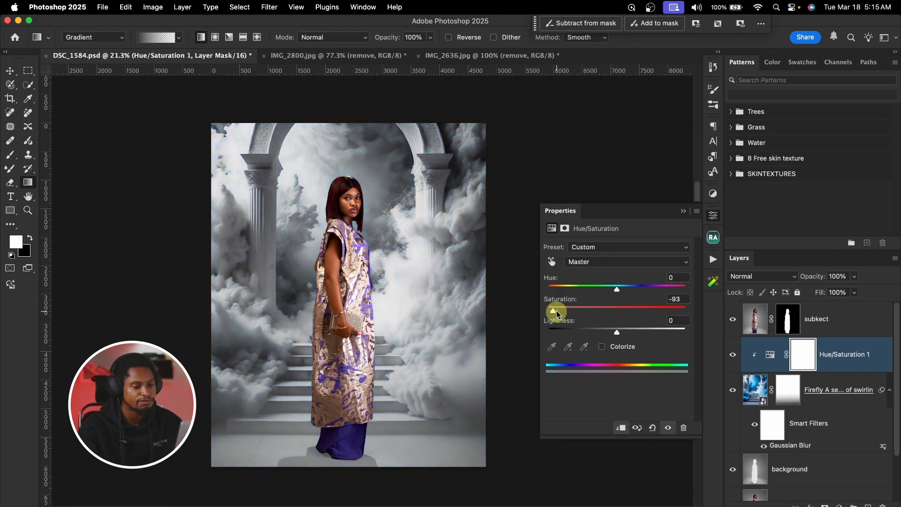
key(super+z)
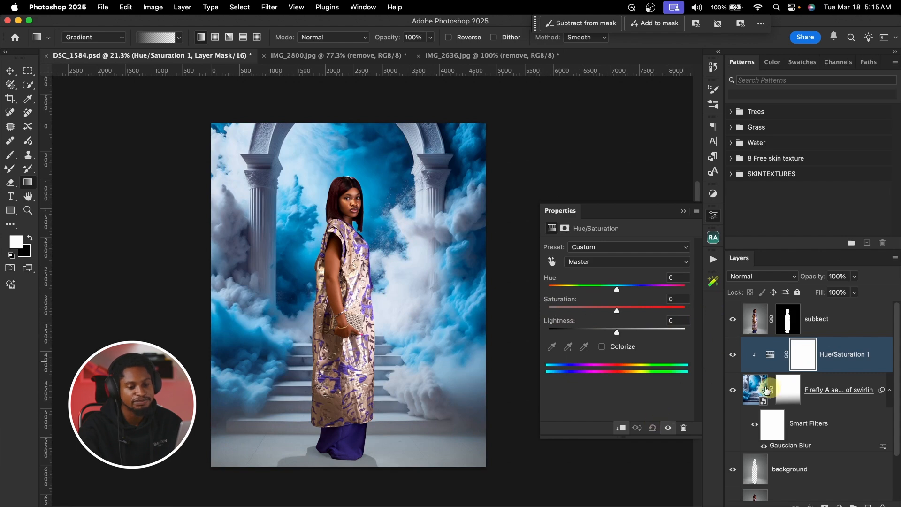
click(622, 429)
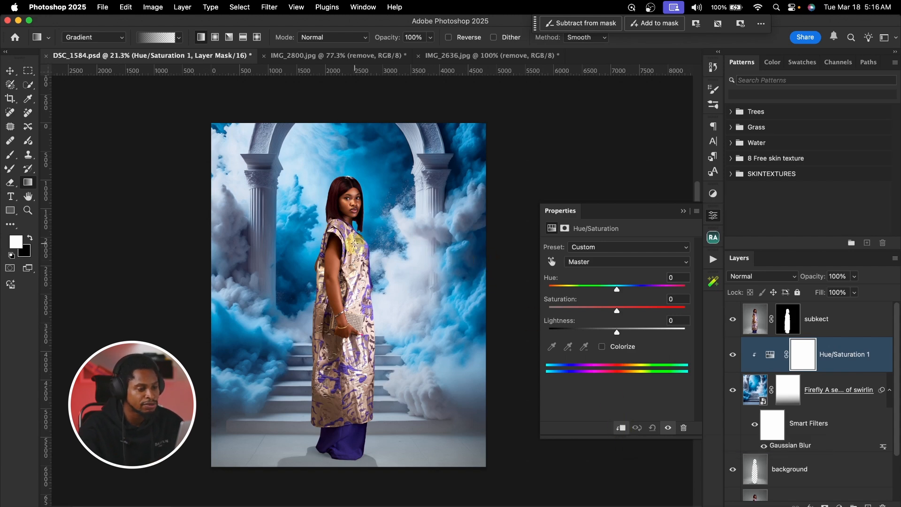
Shift the backdrop's Blues in the Hue/Saturation adjustment to hue +37 and saturation +9.
key(z)
click(398, 244)
drag(398, 244, 410, 247)
drag(464, 383, 422, 287)
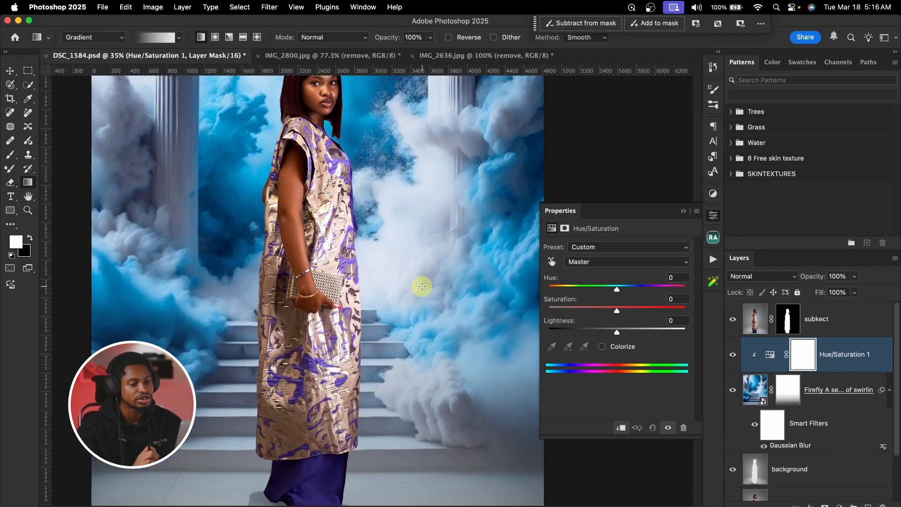
click(618, 265)
click(590, 320)
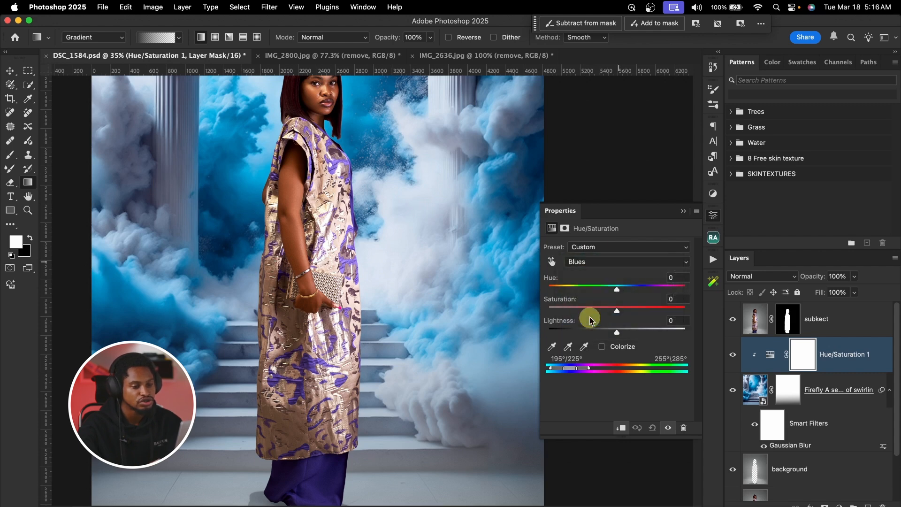
drag(624, 292, 636, 292)
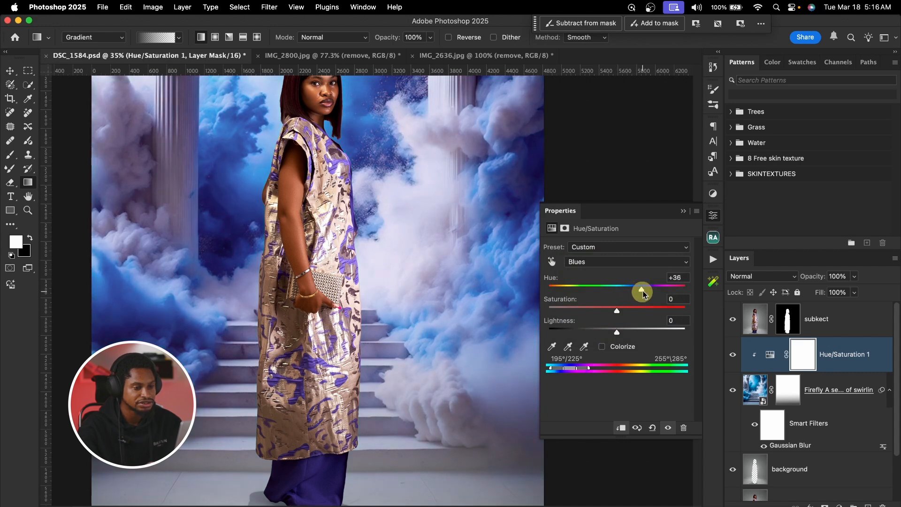
drag(643, 293, 624, 312)
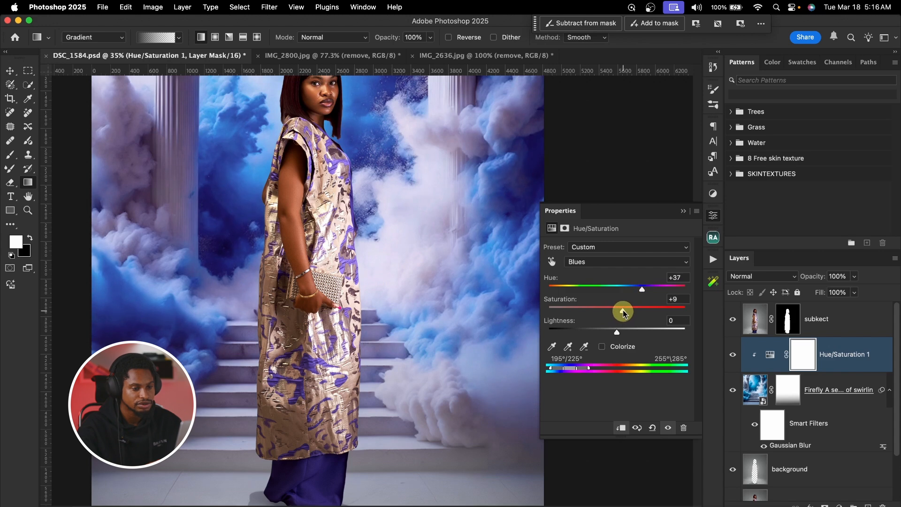
drag(635, 297, 642, 290)
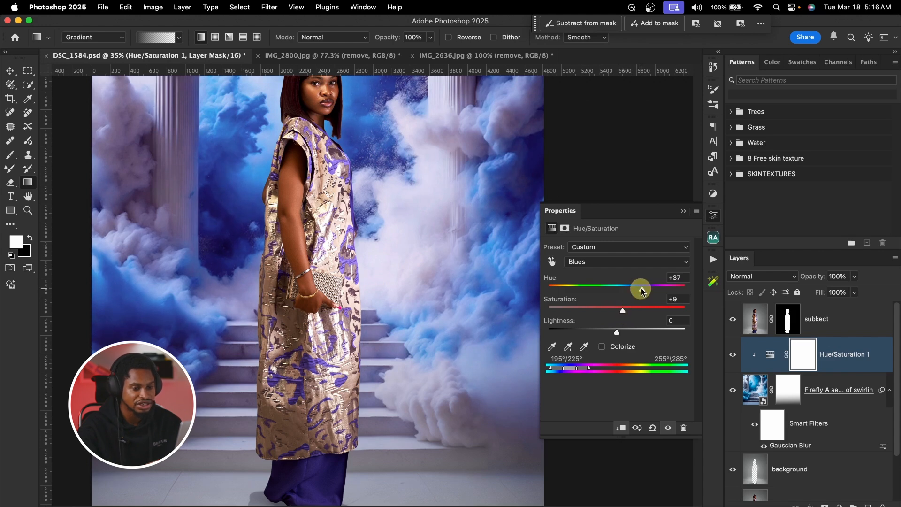
Compare the backdrop with and without the color shift by toggling the Hue/Saturation layer, and examine the whole image.
click(683, 211)
key(z)
drag(422, 227, 404, 240)
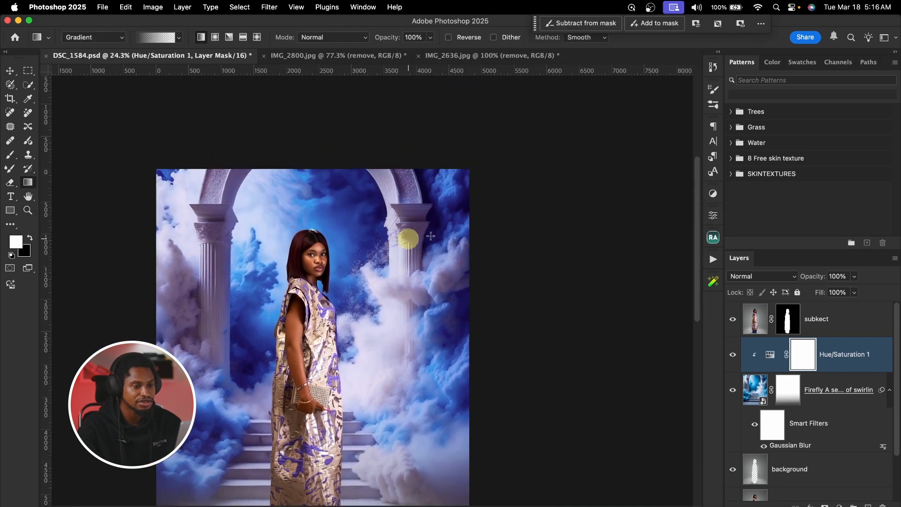
click(732, 355)
click(733, 355)
click(733, 354)
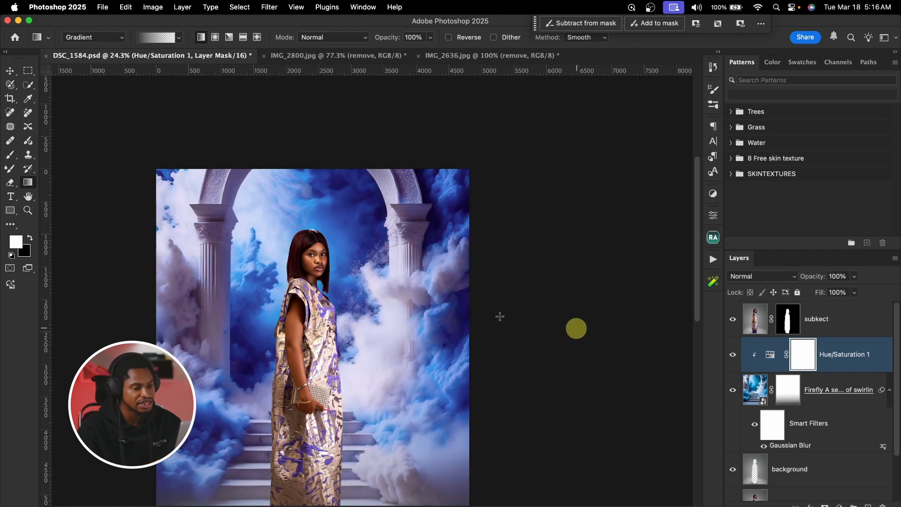
scroll(576, 326, down, 2)
key(z)
drag(403, 316, 379, 316)
key(g)
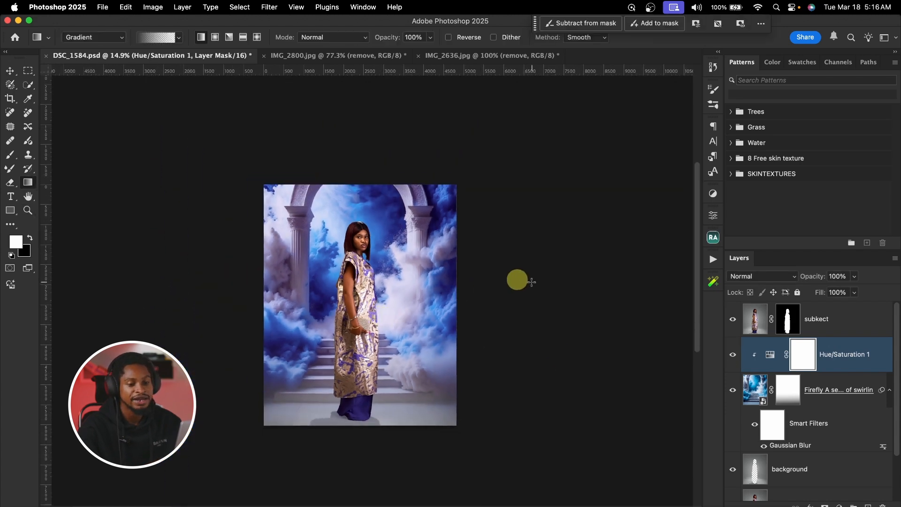
Stamp all visible layers into a new layer above the subject layer and open it in the Camera Raw Filter.
click(822, 321)
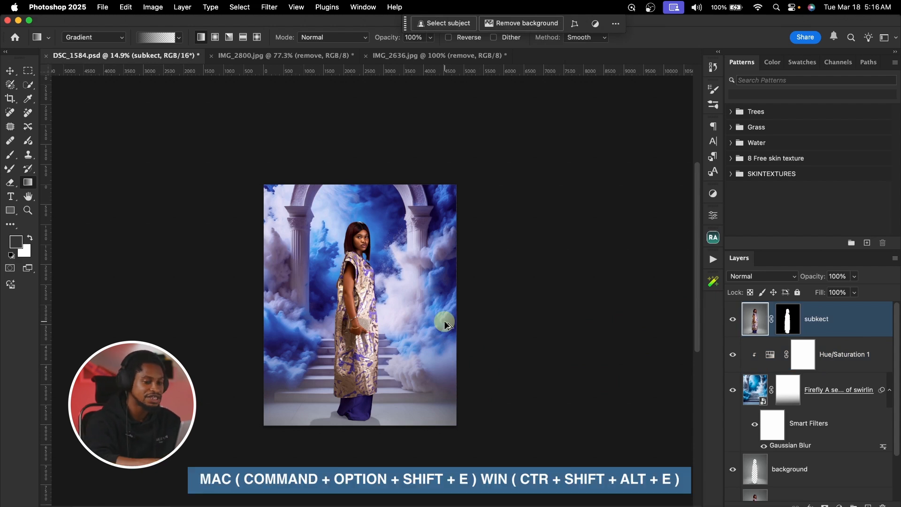
key(cmd+alt+shift+e)
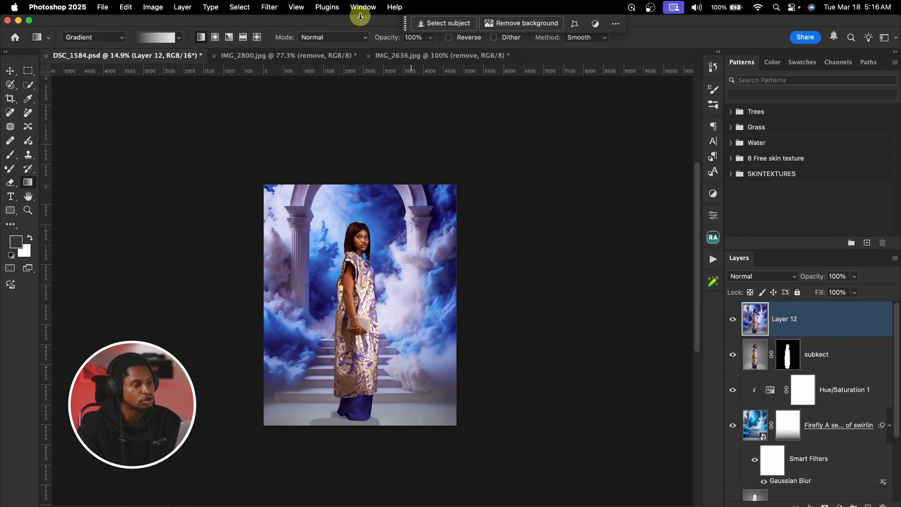
click(268, 7)
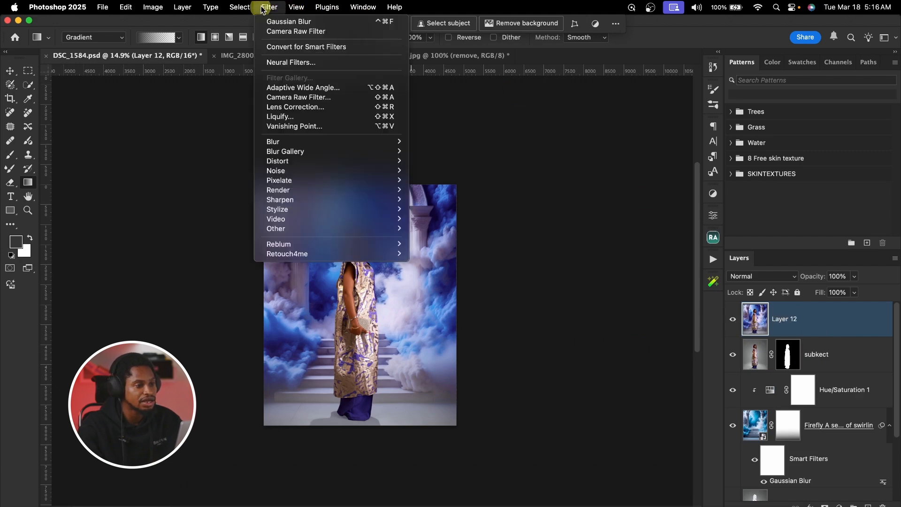
click(277, 98)
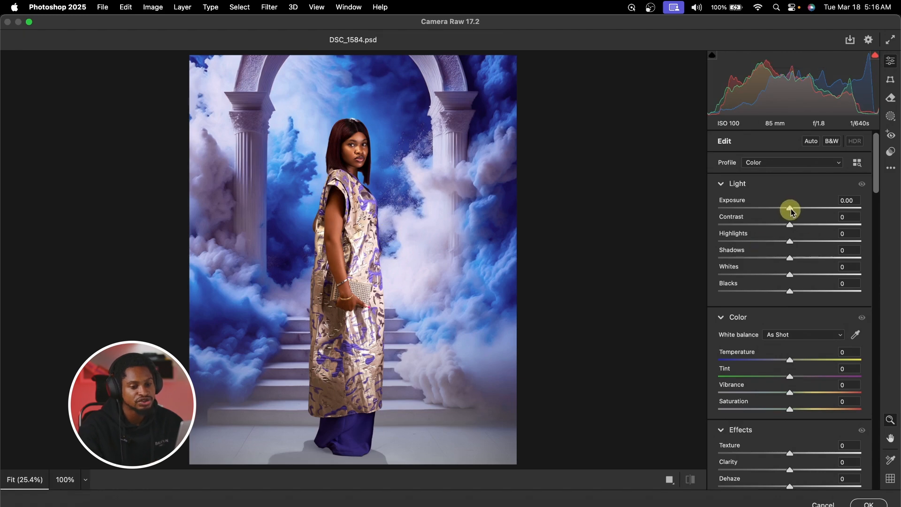
Create a subject mask for the woman and set its exposure to +0.20 and contrast to +5.
drag(792, 211, 792, 211)
click(891, 117)
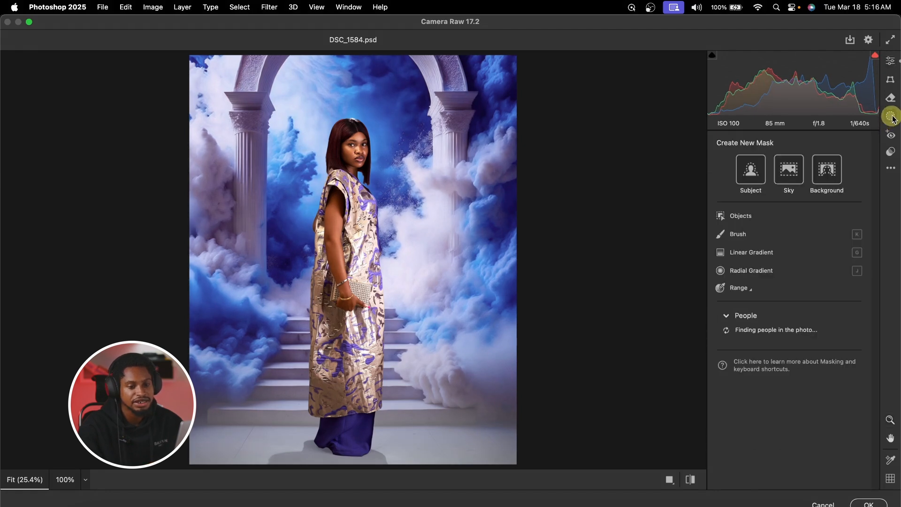
click(755, 178)
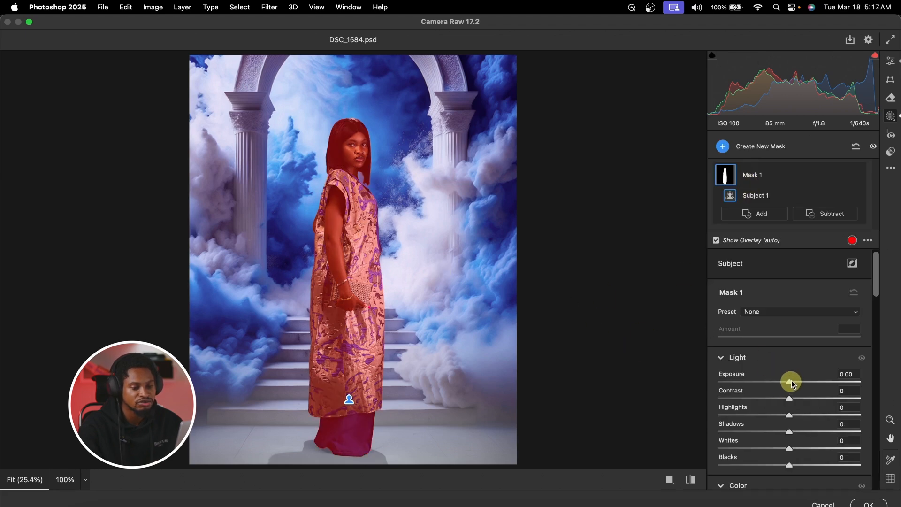
drag(791, 383, 793, 384)
click(798, 399)
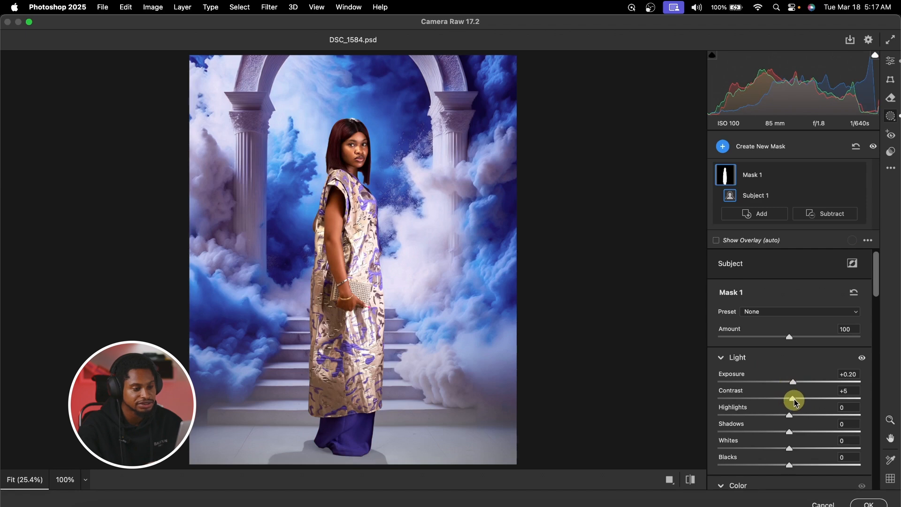
Add a background mask with exposure -0.40 and grain +8, and apply the Camera Raw edits.
click(722, 146)
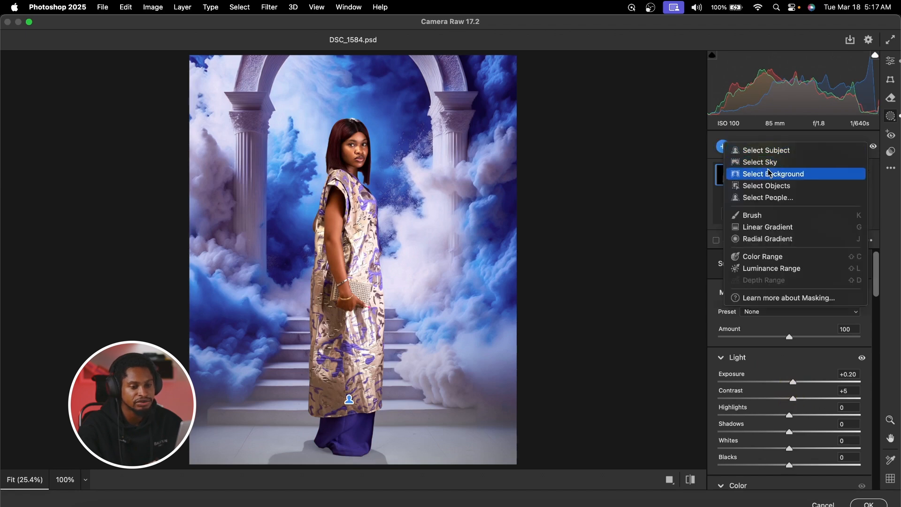
click(770, 174)
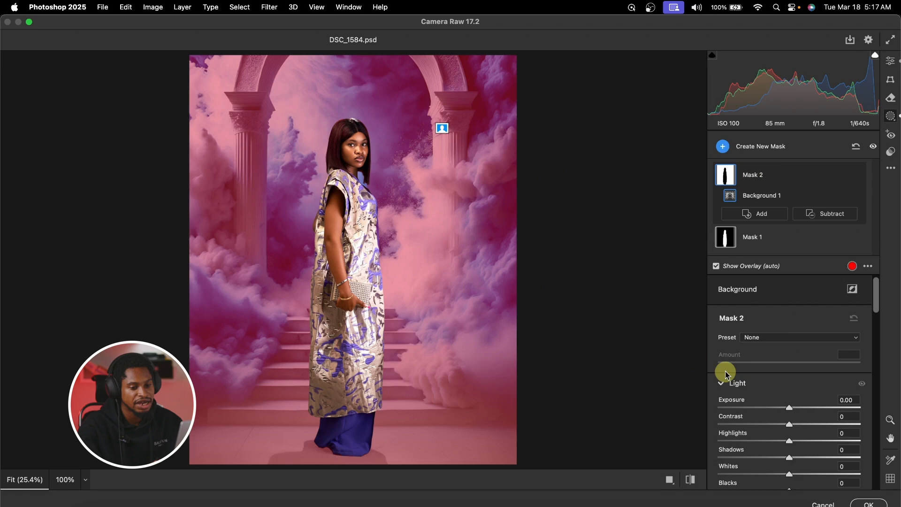
drag(793, 411, 785, 412)
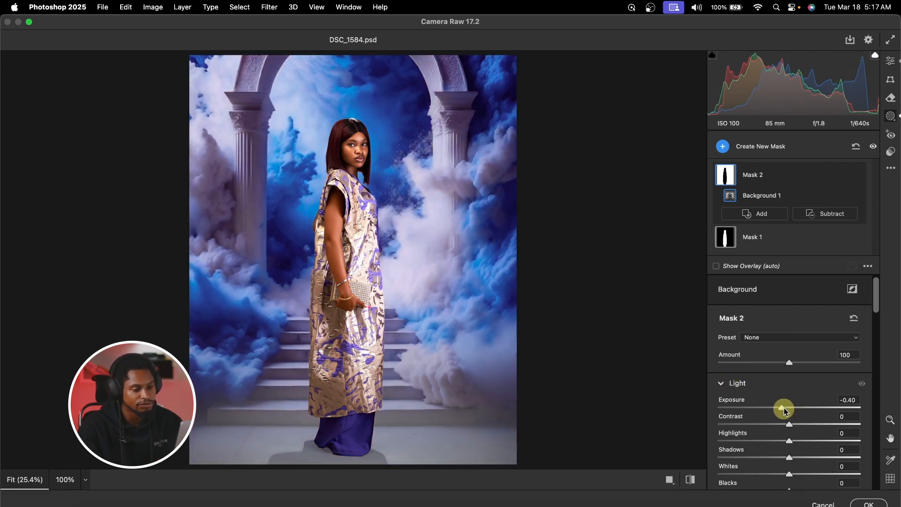
scroll(796, 427, down, 10)
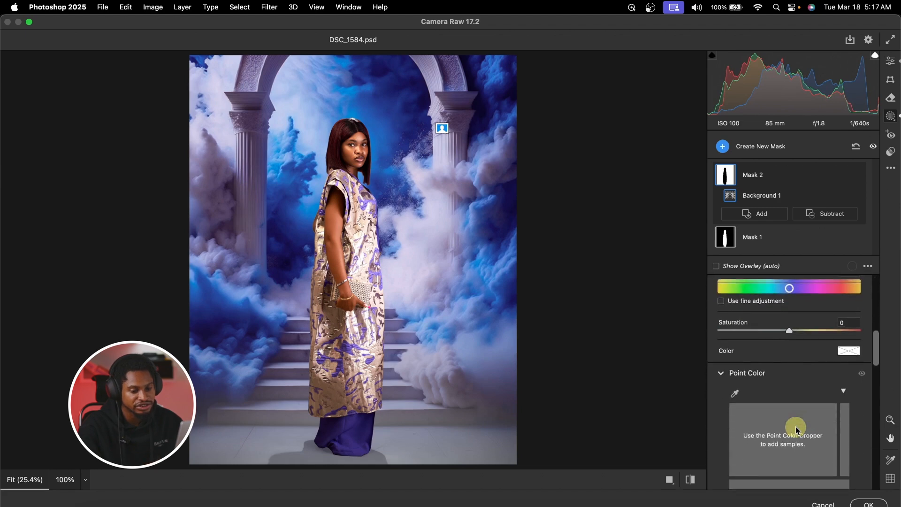
scroll(797, 428, down, 10)
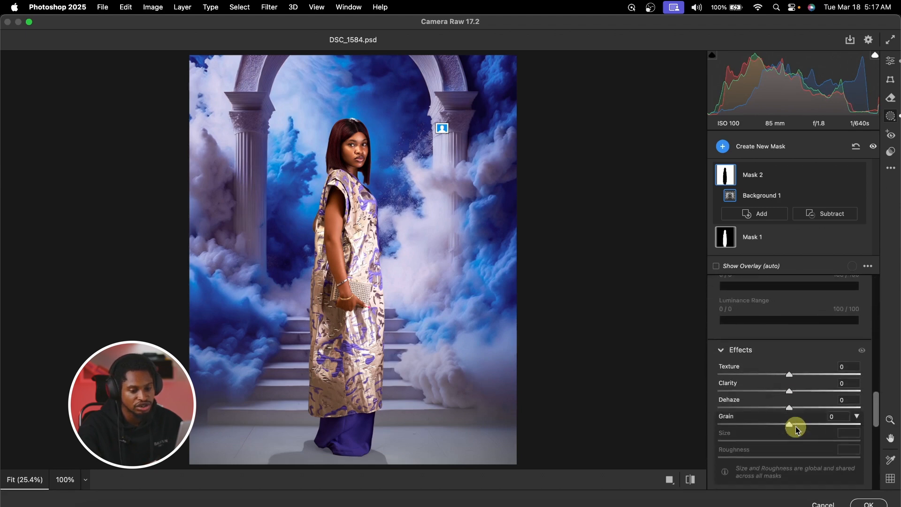
drag(790, 383, 797, 386)
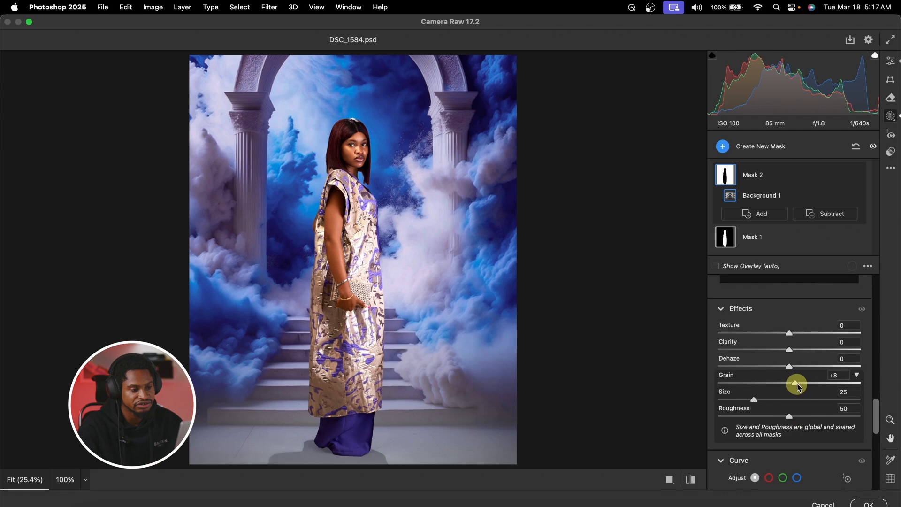
click(875, 502)
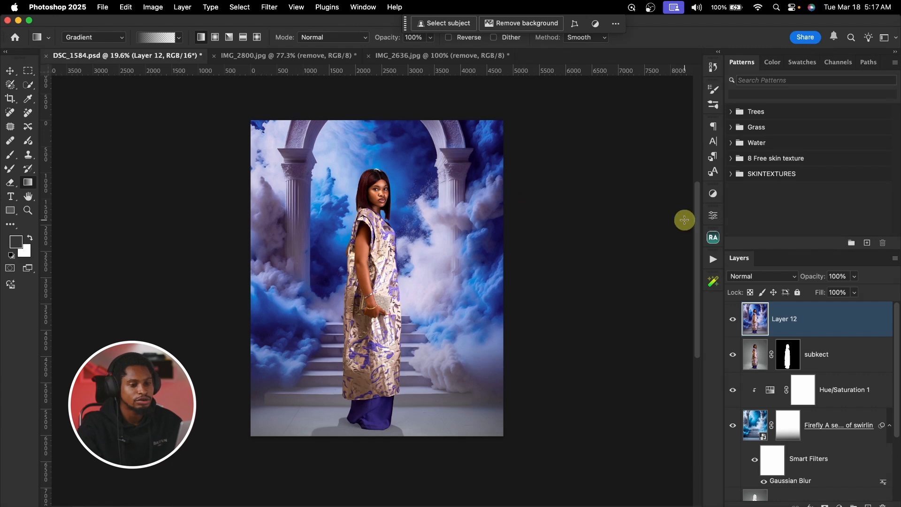
Add a Curves adjustment layer above the stamped layer and open its auto color correction options.
click(714, 194)
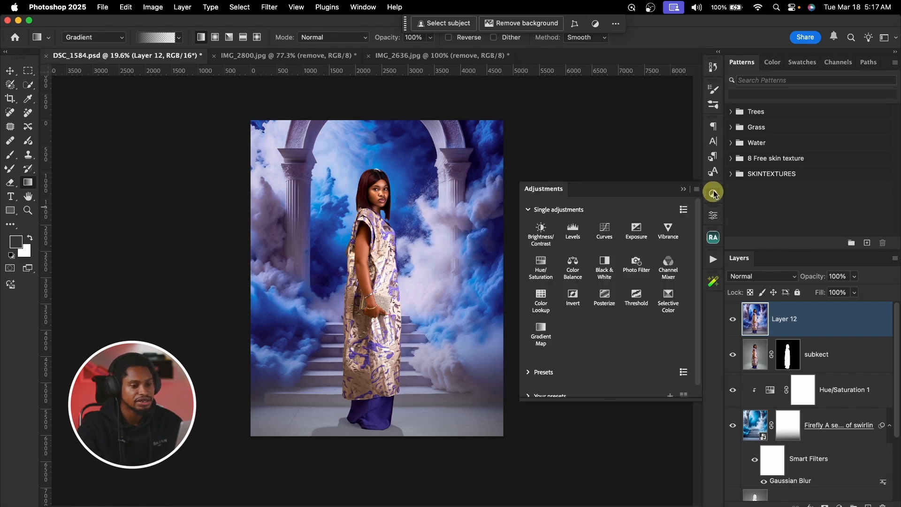
click(605, 232)
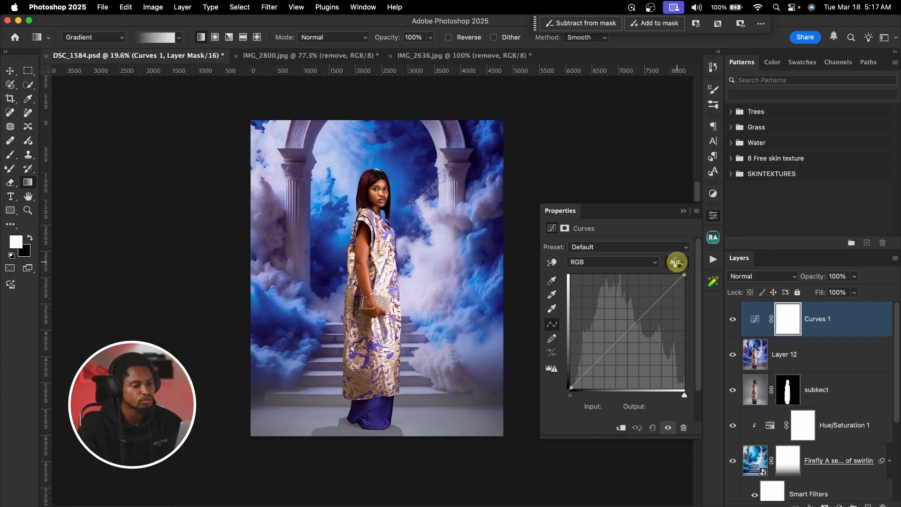
alt+click(677, 264)
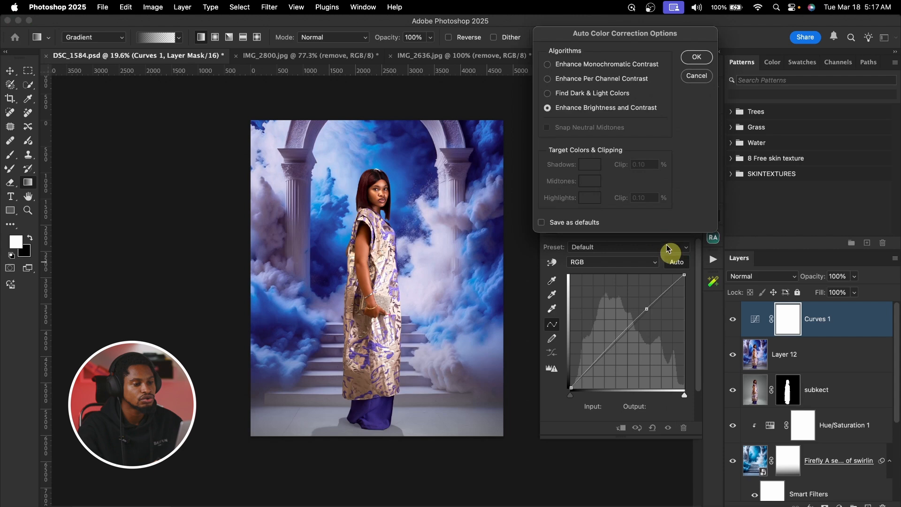
Compare the auto color correction algorithms and apply Enhance Brightness and Contrast to the Curves layer.
click(548, 65)
scroll(469, 188, right, 2)
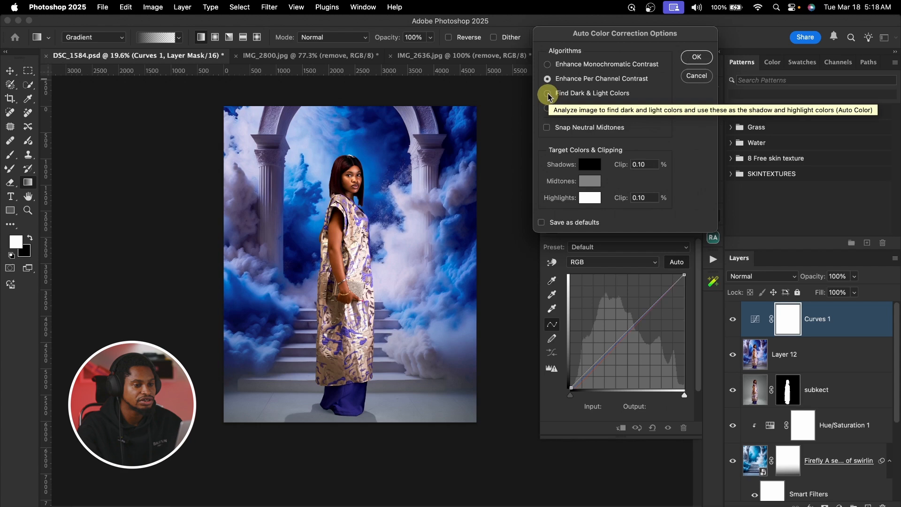
click(547, 93)
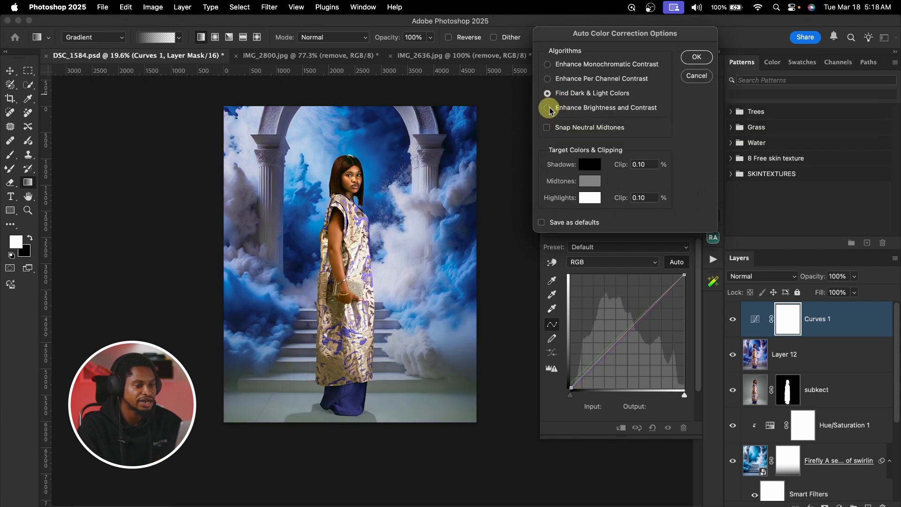
click(547, 108)
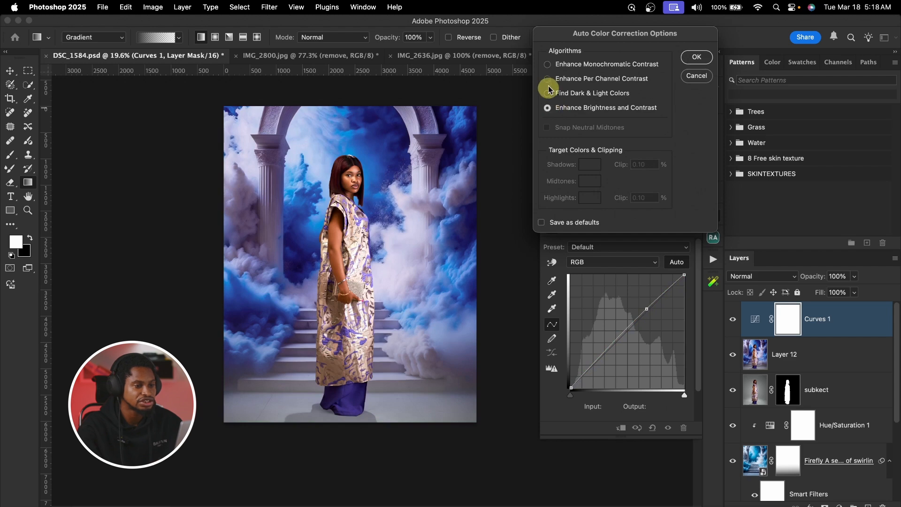
click(548, 65)
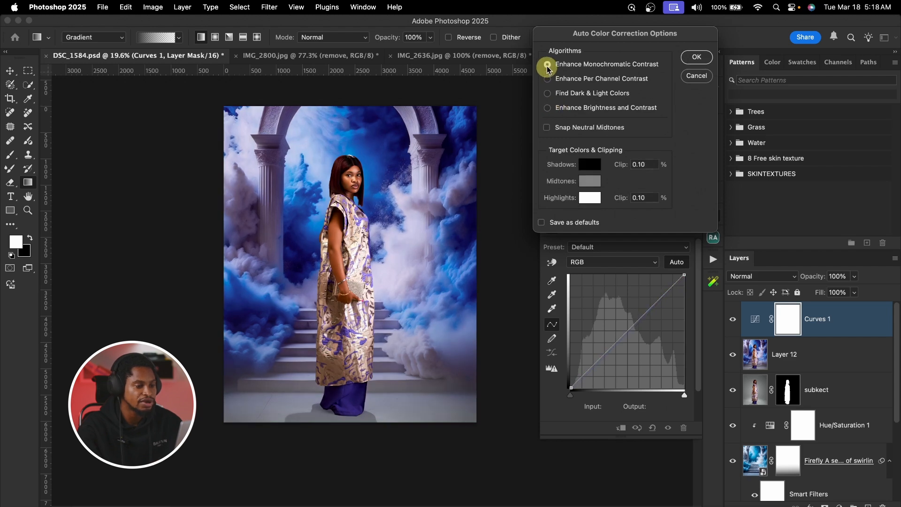
click(547, 108)
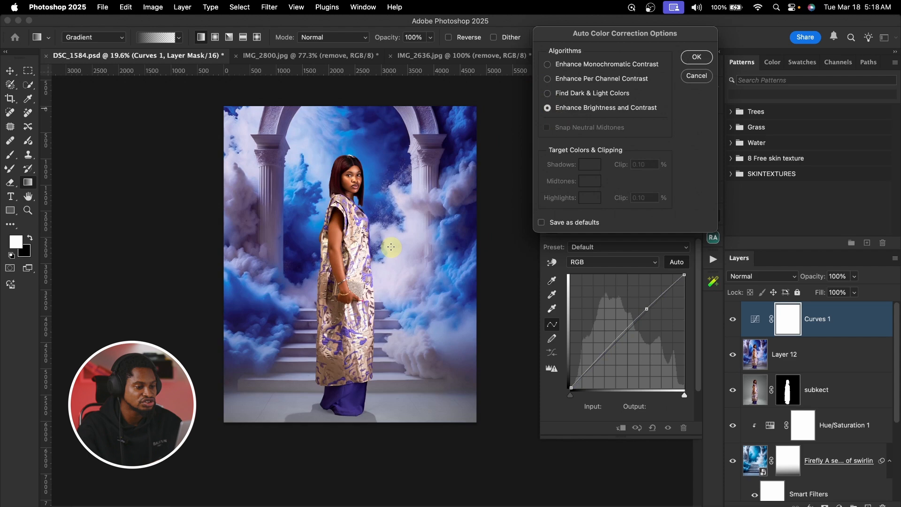
click(691, 58)
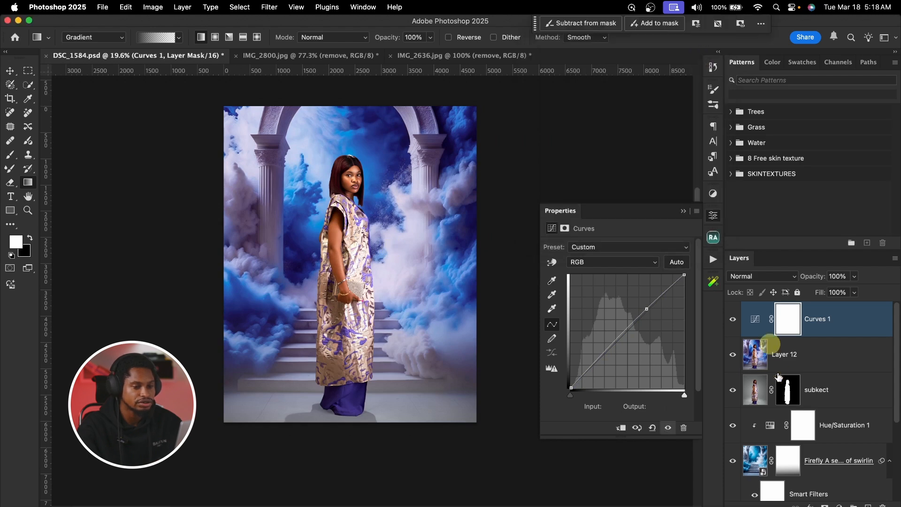
Compare the image with and without the Curves correction by toggling the layer's visibility, and collapse its settings.
click(733, 321)
click(733, 321)
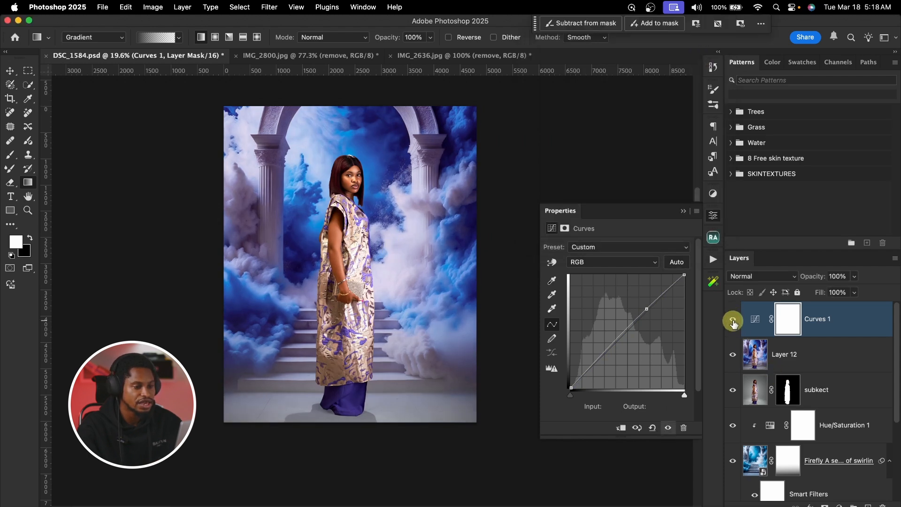
click(734, 322)
click(733, 321)
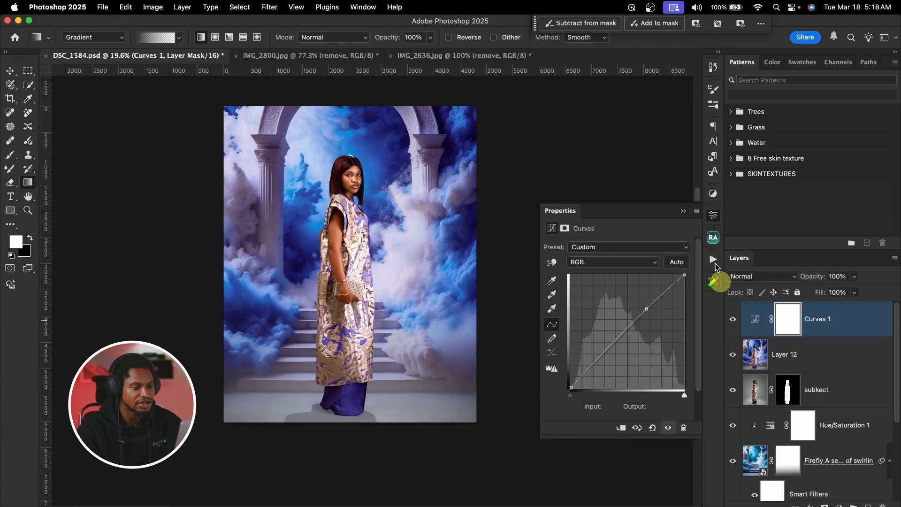
click(685, 213)
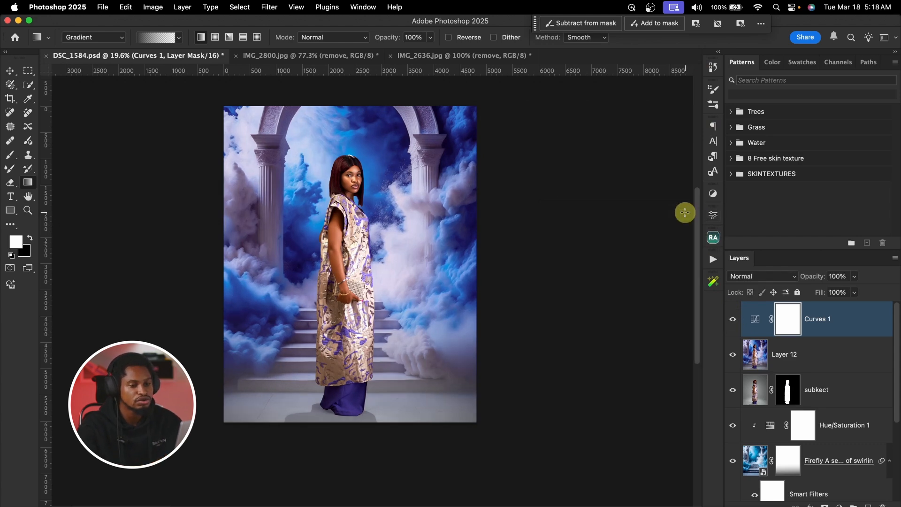
Add a Color Lookup adjustment layer on top using the TealOrangePlusContrast.3DL look.
click(713, 194)
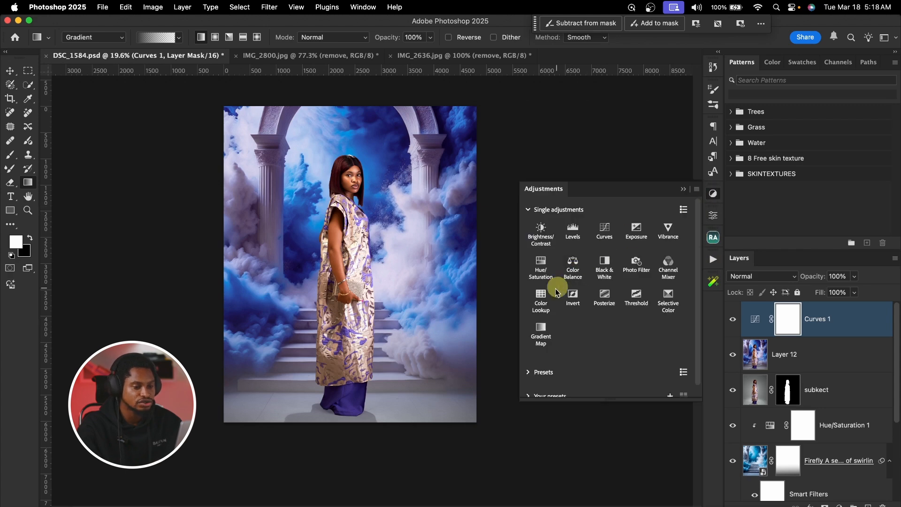
click(542, 297)
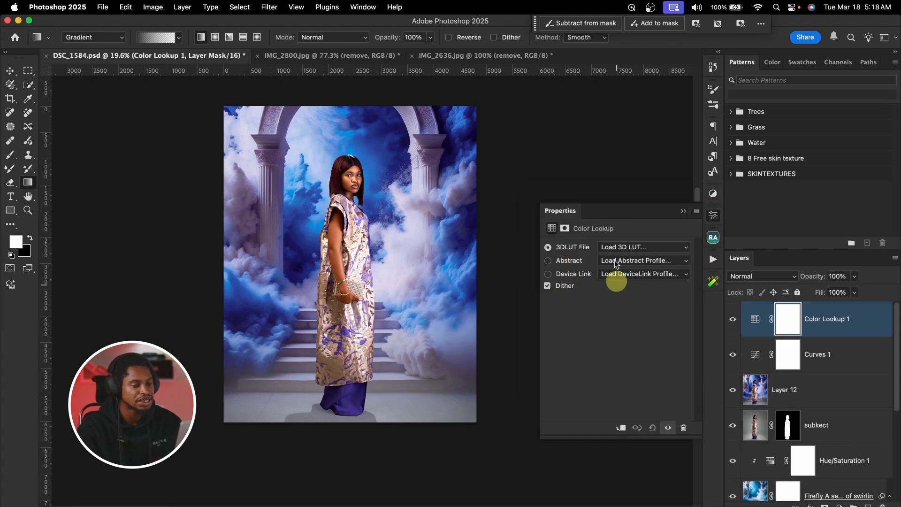
click(646, 248)
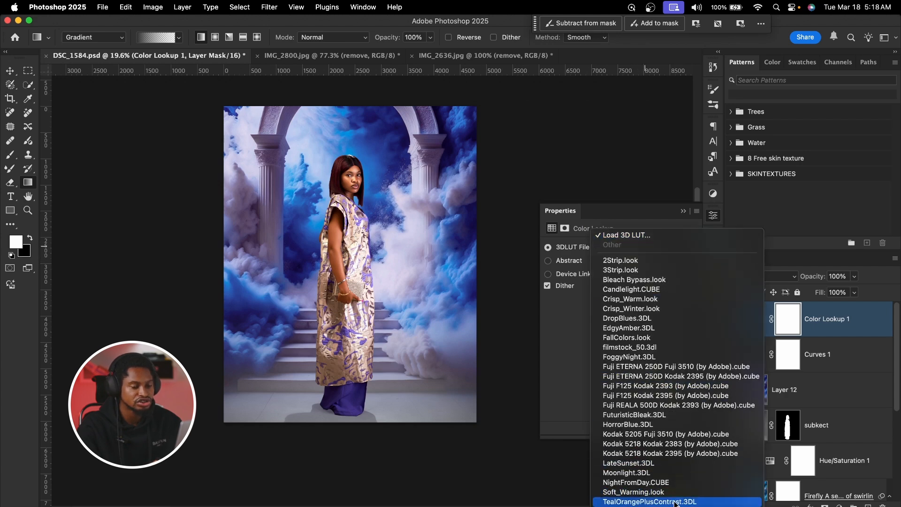
click(674, 501)
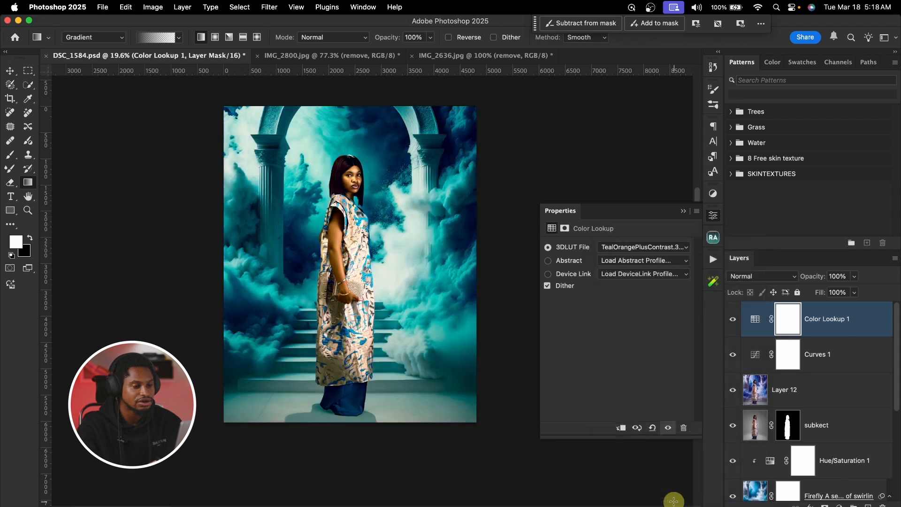
click(683, 212)
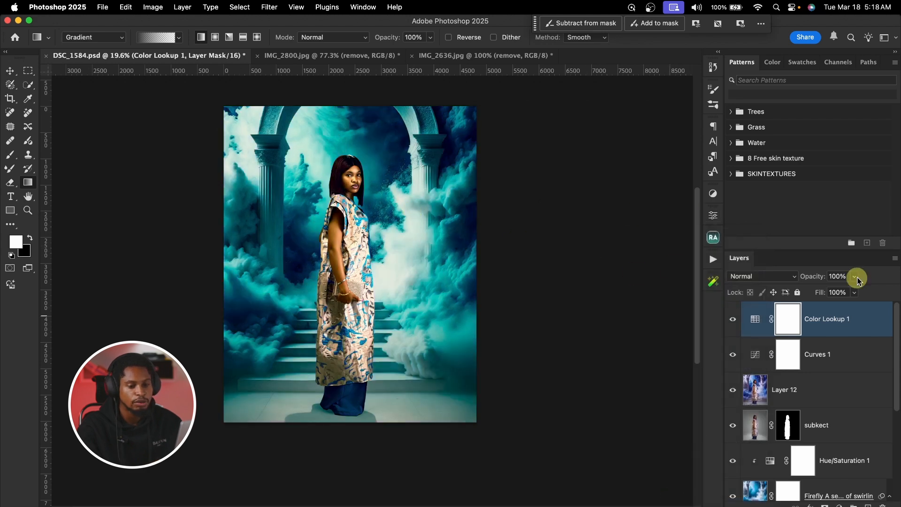
Reduce the Color Lookup layer's opacity to 30%.
drag(821, 280, 777, 283)
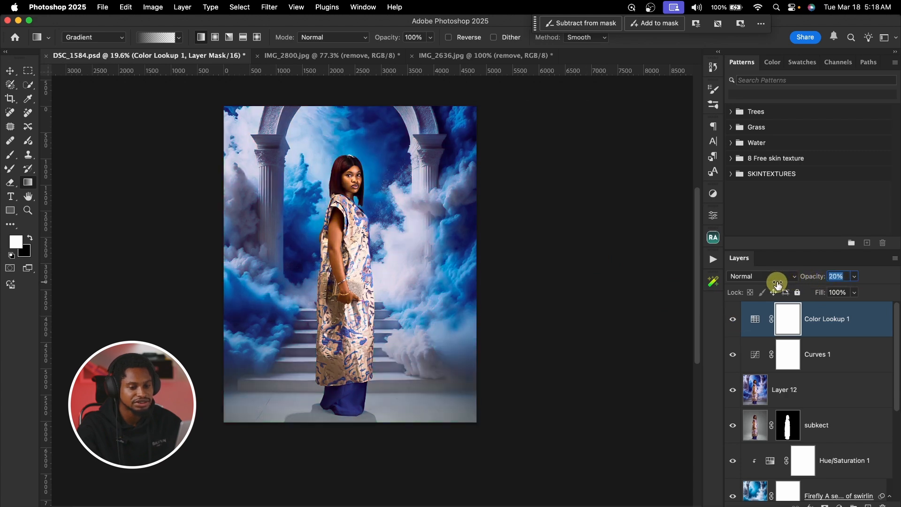
click(854, 277)
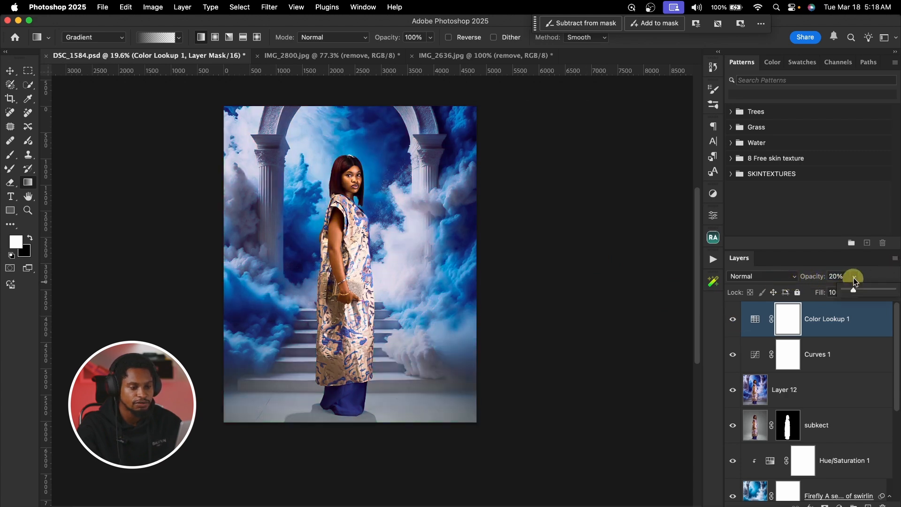
drag(846, 290, 859, 289)
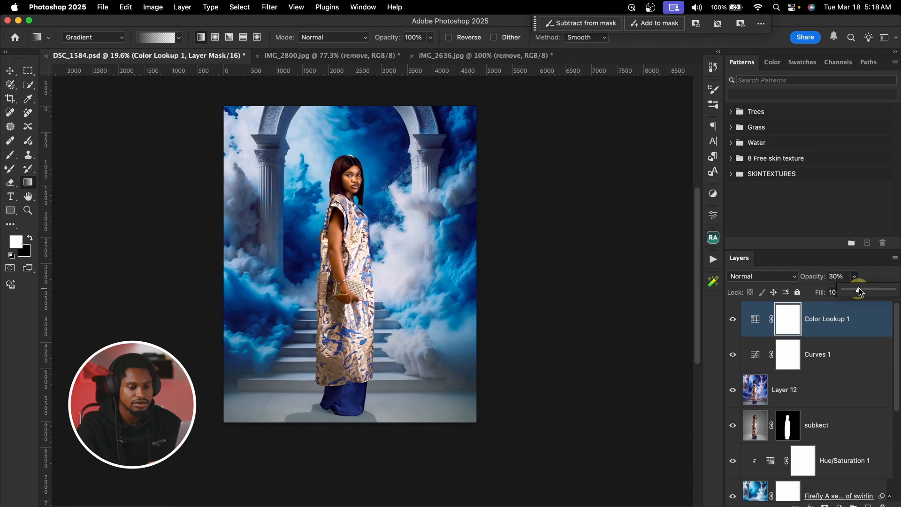
Compare the image with and without the Color Lookup grade, and lower that layer's opacity to 20%.
click(731, 327)
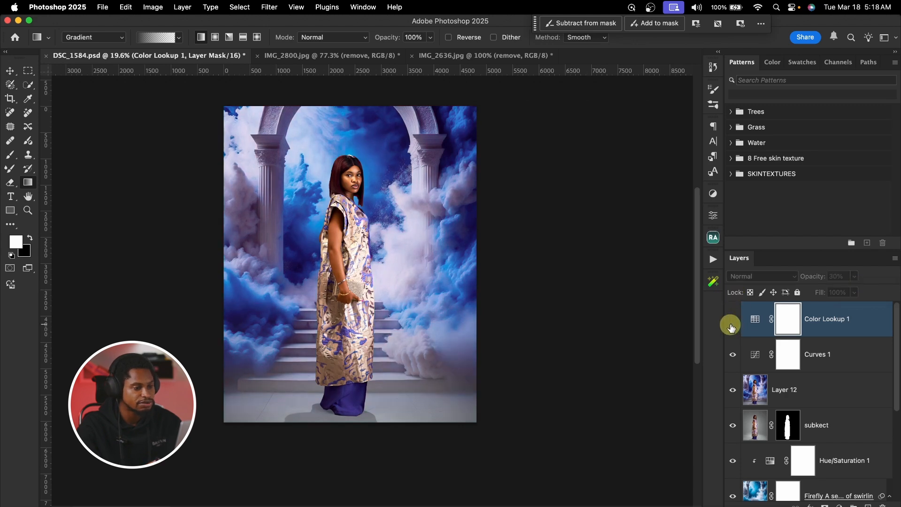
click(732, 324)
key(z)
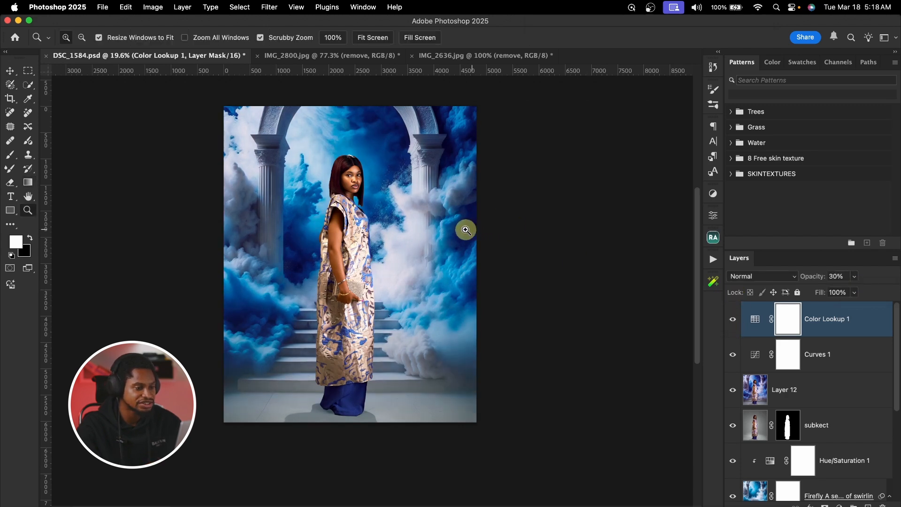
drag(465, 227, 459, 231)
key(g)
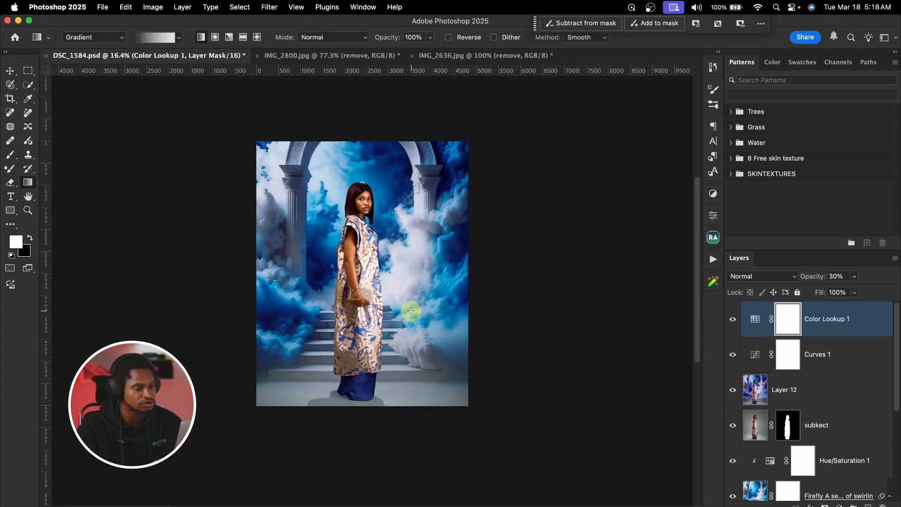
click(733, 321)
click(733, 321)
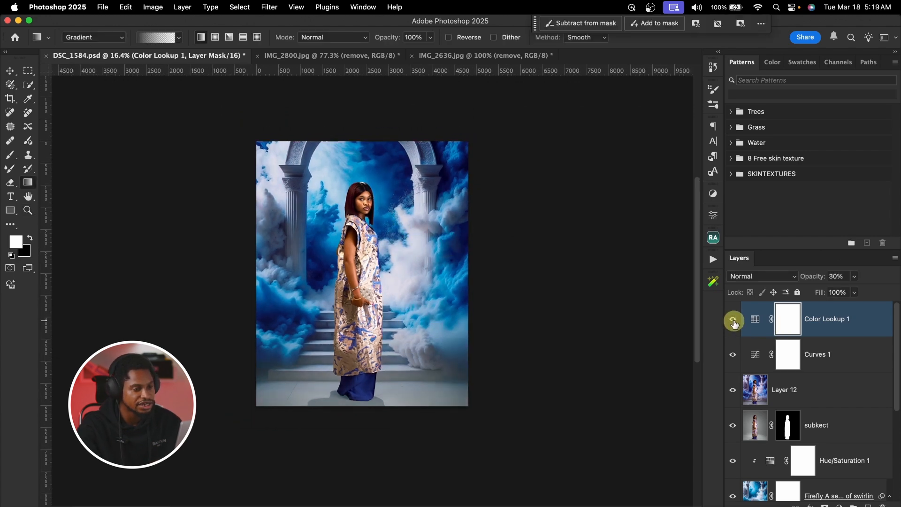
click(734, 321)
click(733, 322)
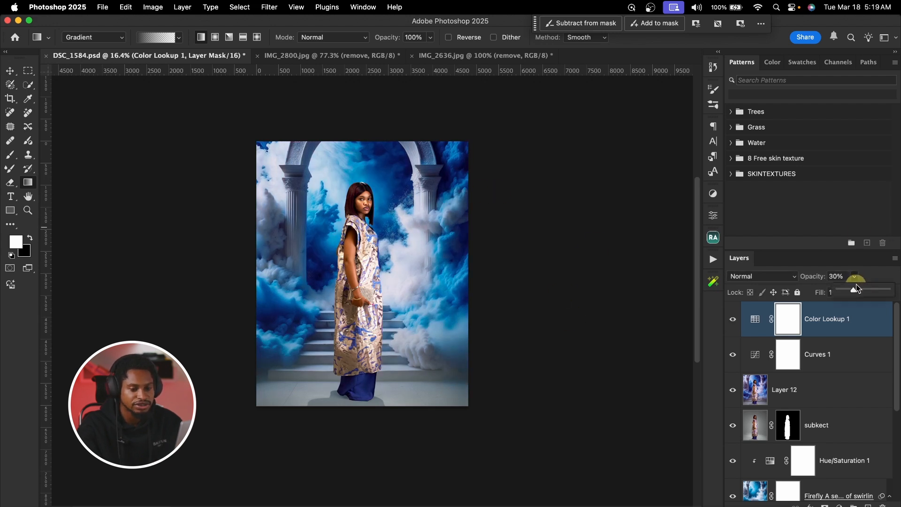
click(732, 321)
click(732, 322)
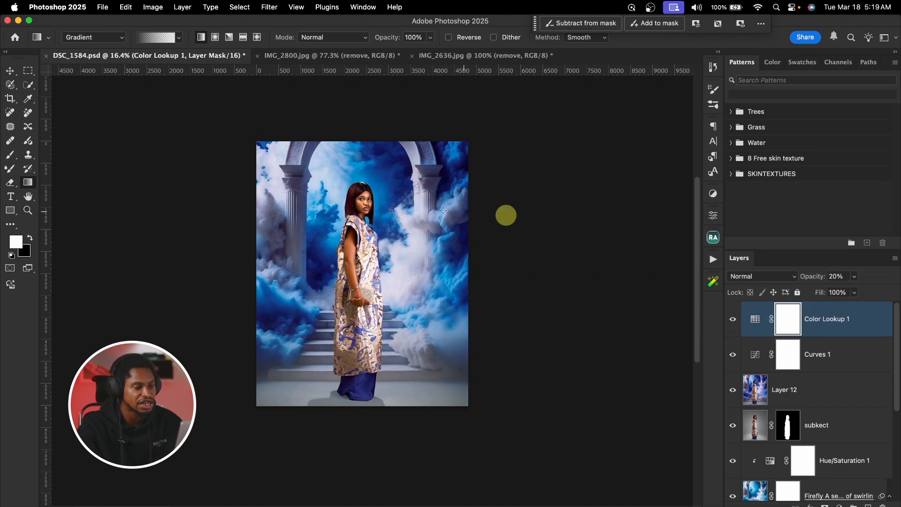
Add a Brightness/Contrast adjustment layer on top with contrast lowered to about -11.
click(713, 193)
click(544, 234)
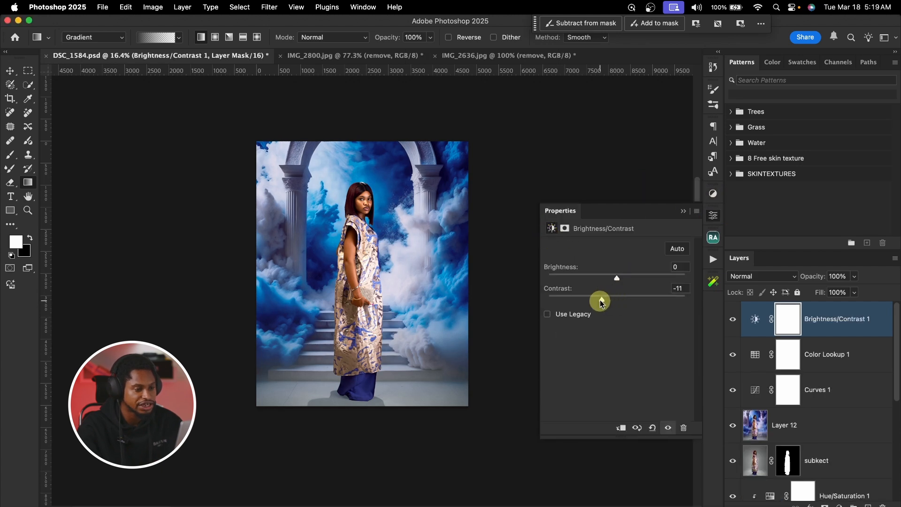
click(683, 210)
Group all layers from the Brightness/Contrast adjustment down to the layer named background.
scroll(857, 400, down, 5)
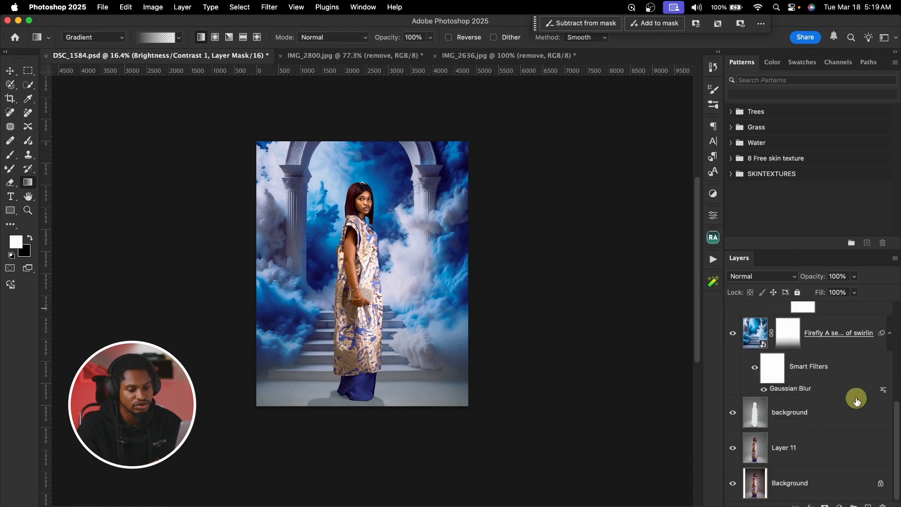
shift+click(831, 413)
key(super+g)
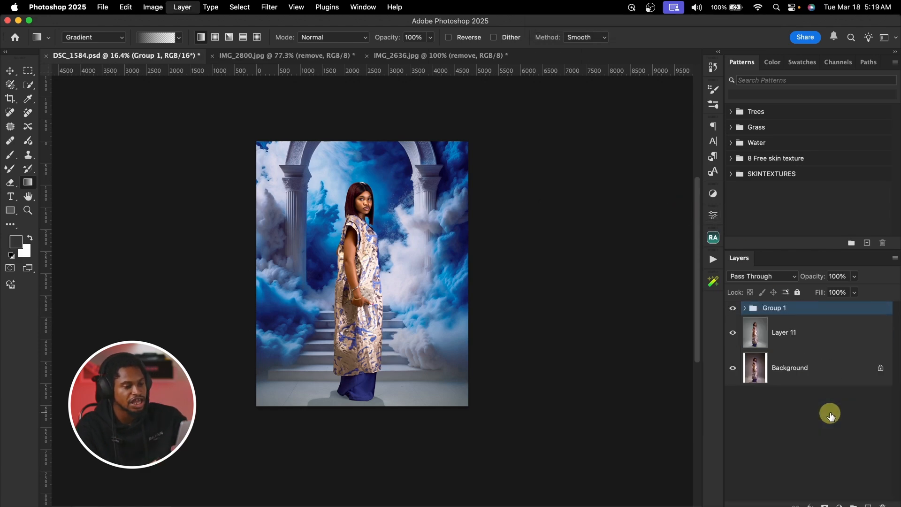
Compare the original portrait with the finished composite by toggling the group's visibility.
click(732, 307)
click(732, 308)
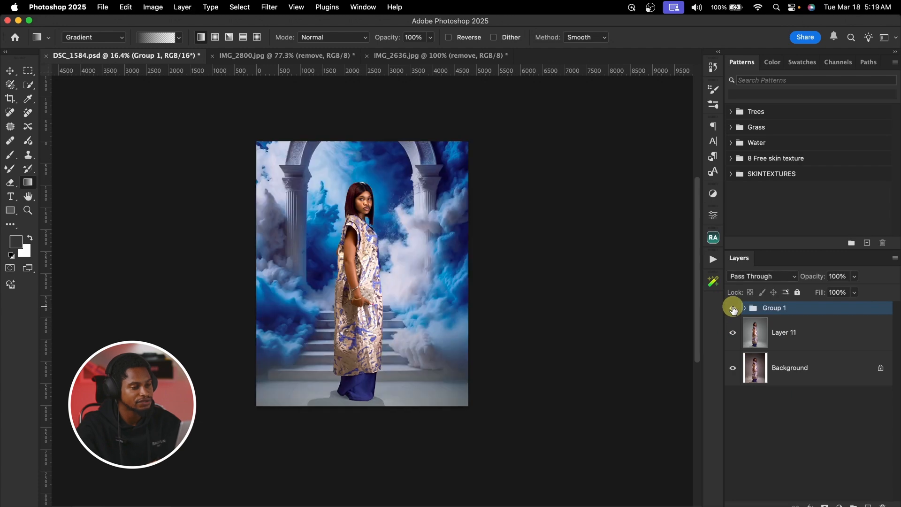
click(733, 308)
click(733, 308)
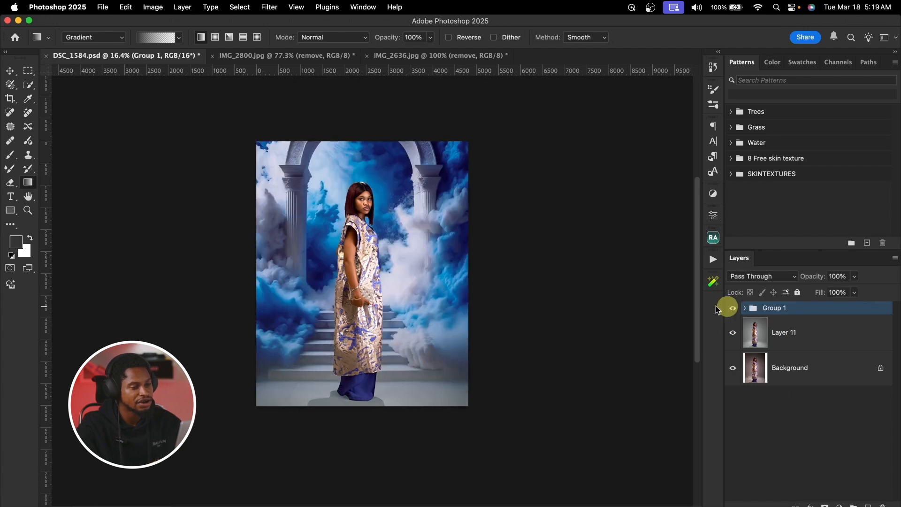